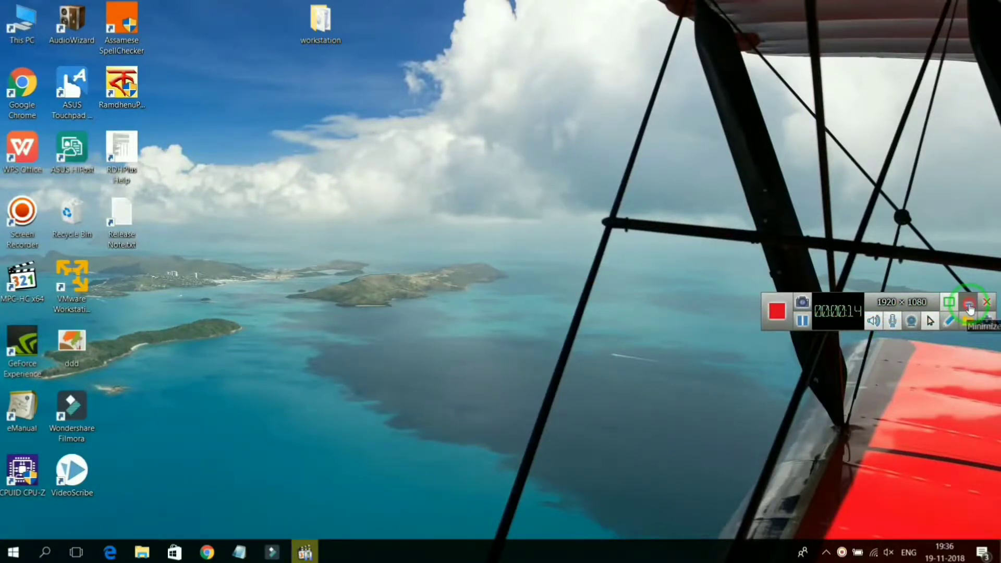
left_click(968, 305)
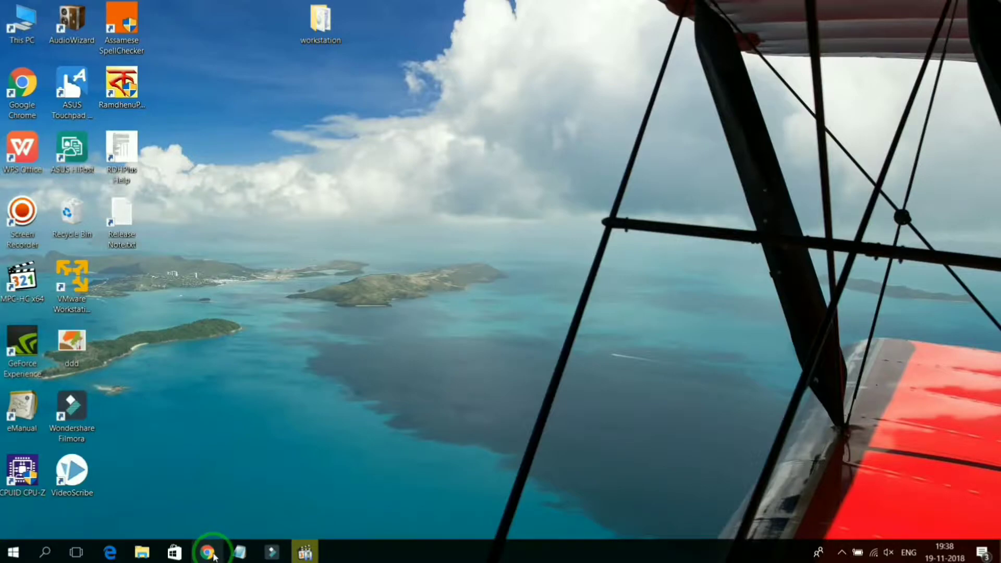
Step: Open Google Chrome and search Google for "kali linux"
left_click(211, 554)
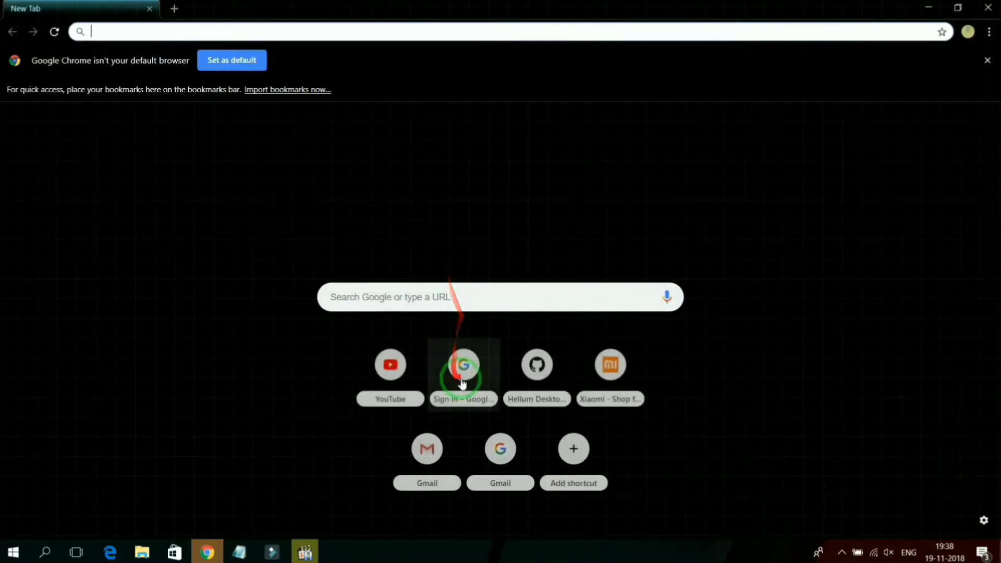
left_click(502, 290)
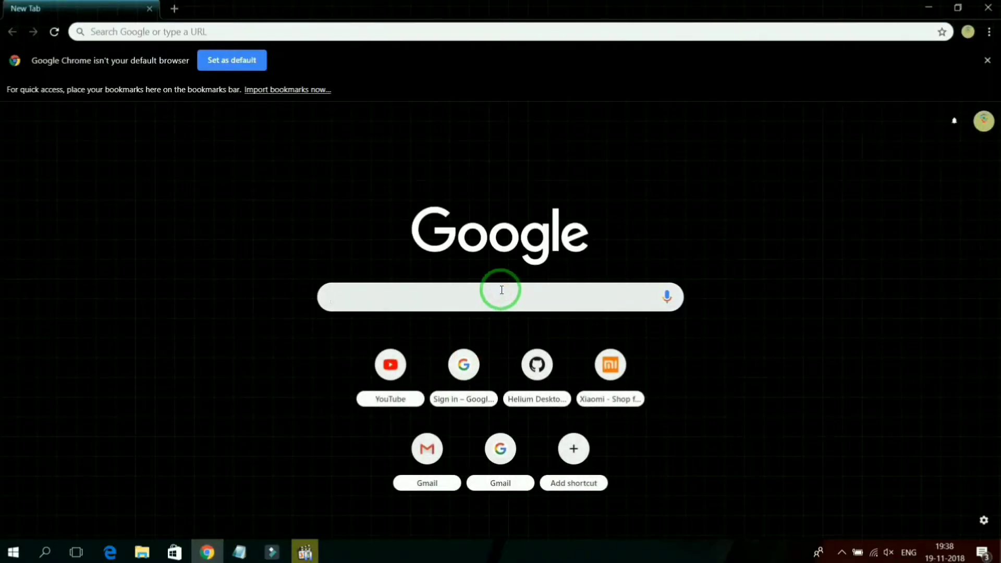
type("kali l")
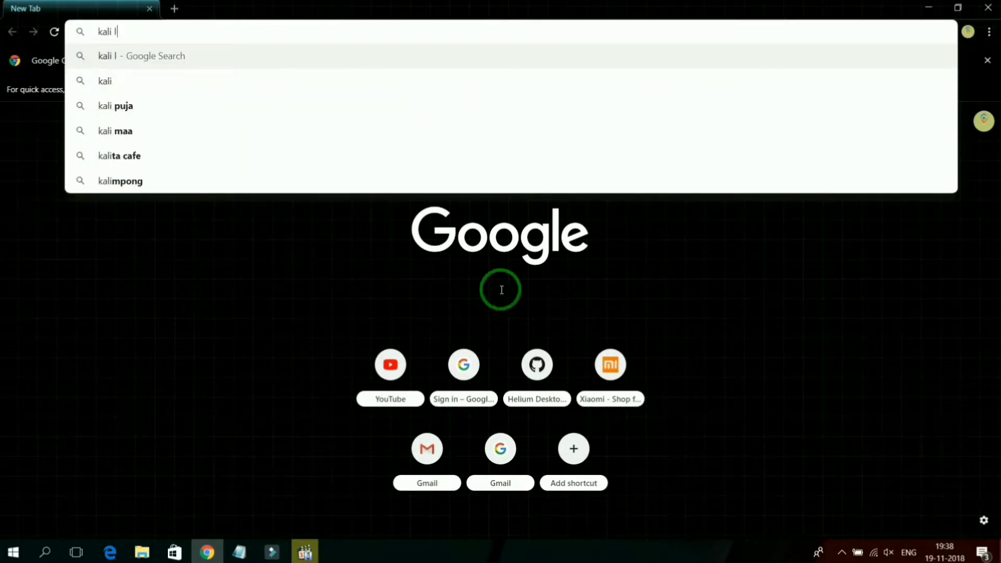
type("inux")
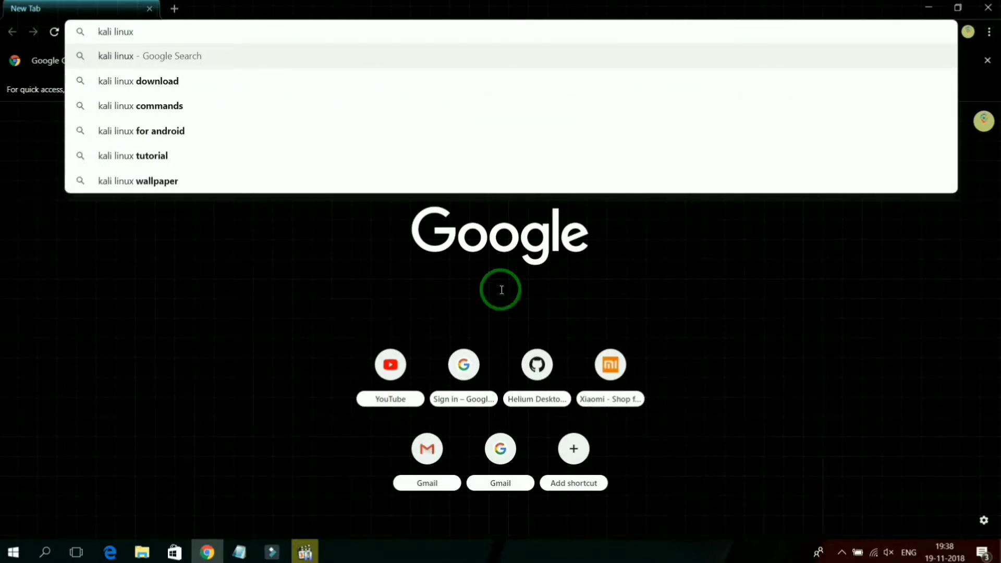
key("Return")
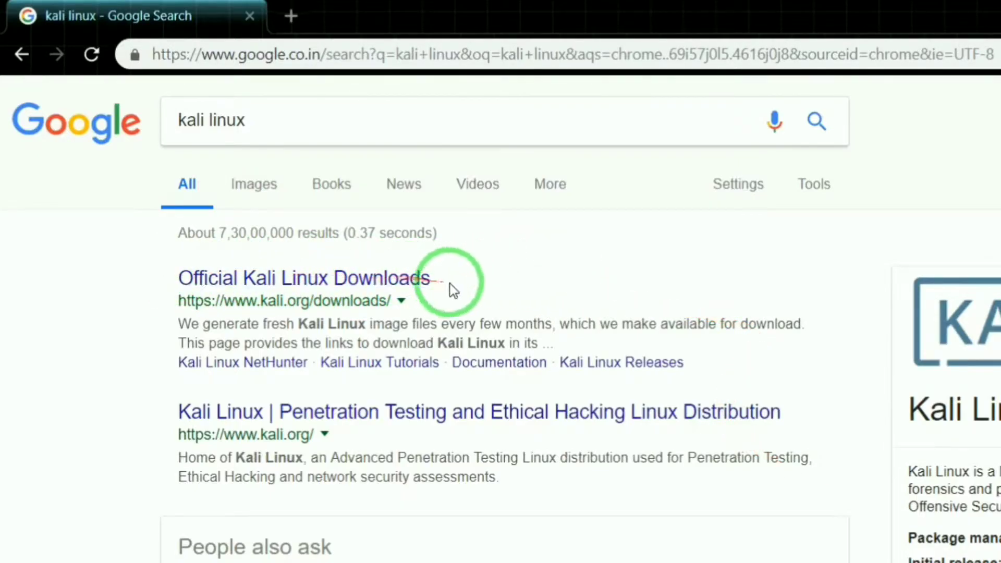
Step: Open the Official Kali Linux Downloads page and download the Kali Linux 32 Bit 2018.4 image over HTTP
left_click(353, 284)
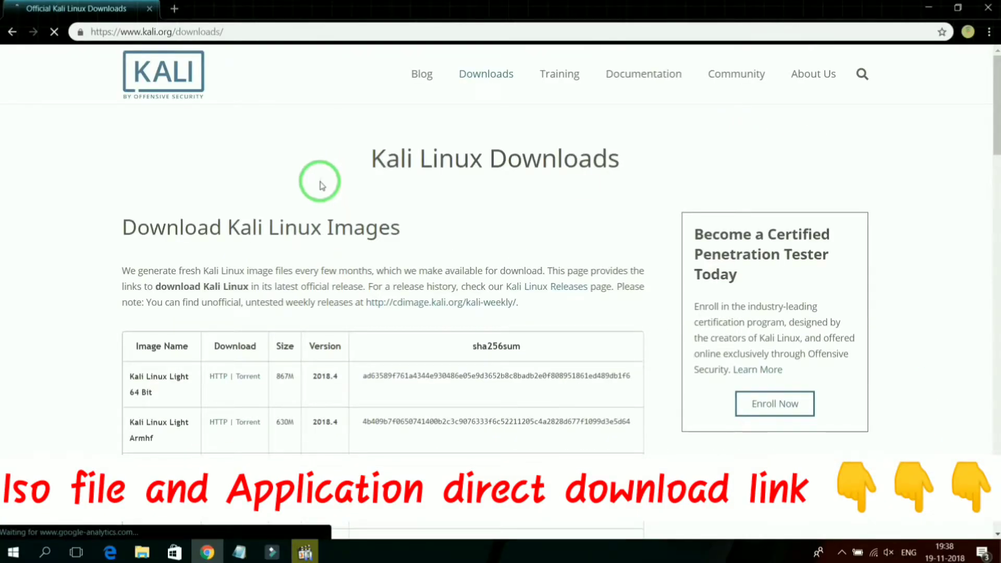
scroll(323, 190, "down", 3)
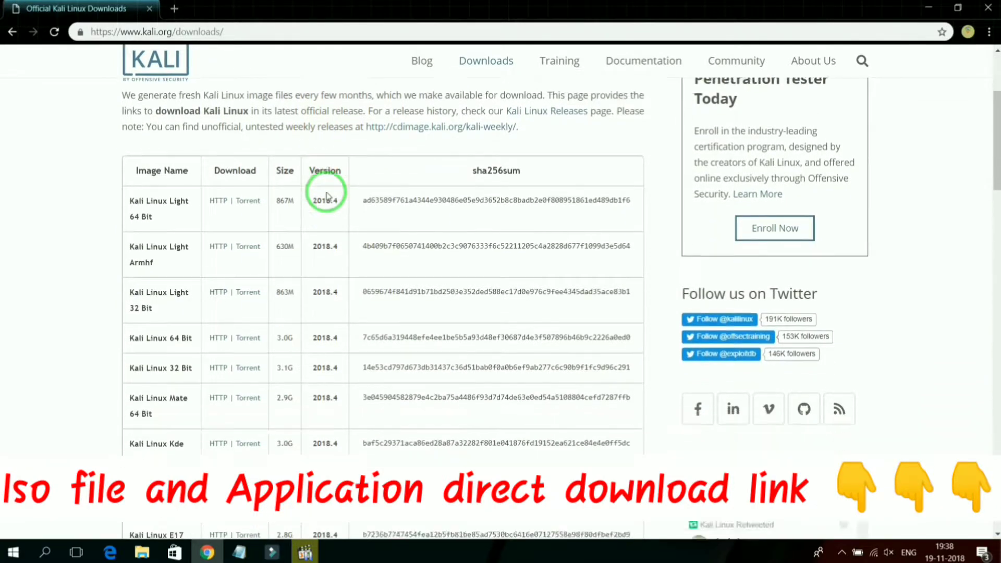
scroll(326, 195, "down", 2)
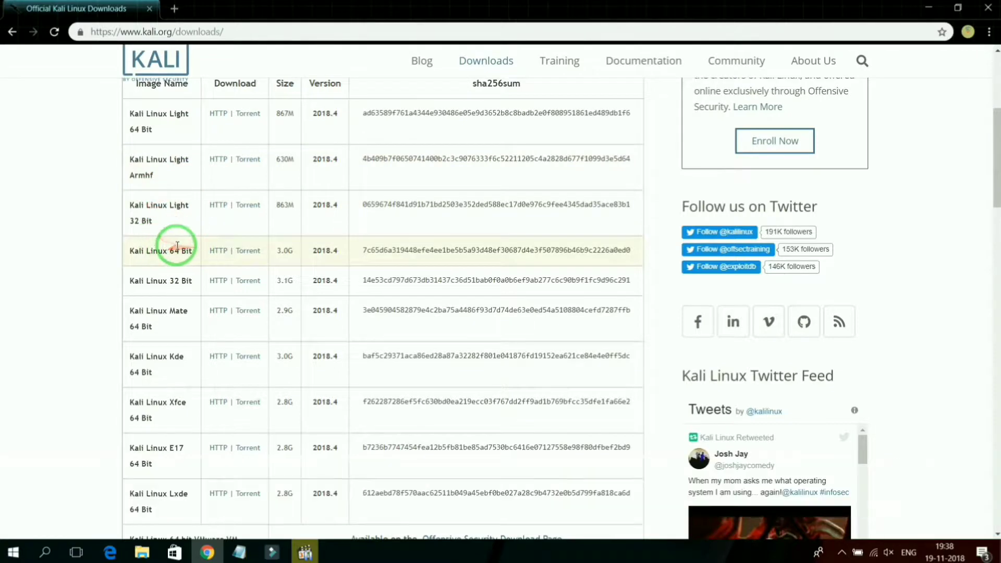
scroll(176, 240, "down", 1)
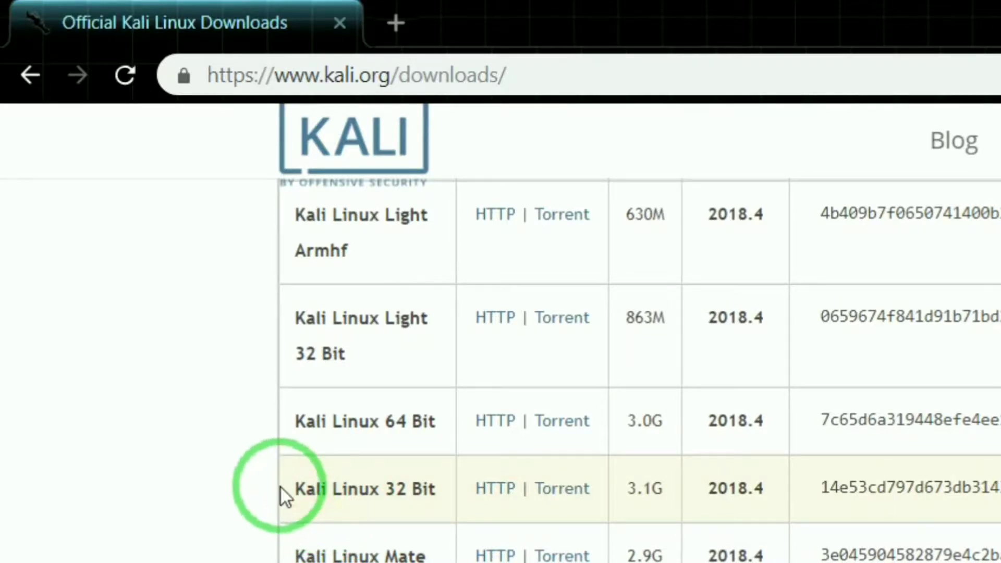
left_click_drag(286, 480, 471, 496)
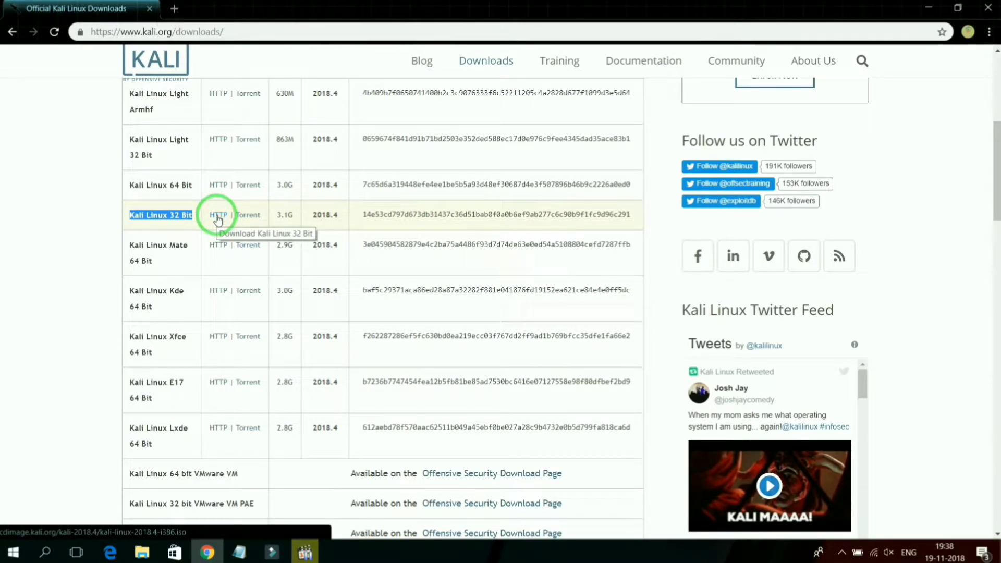
left_click(217, 215)
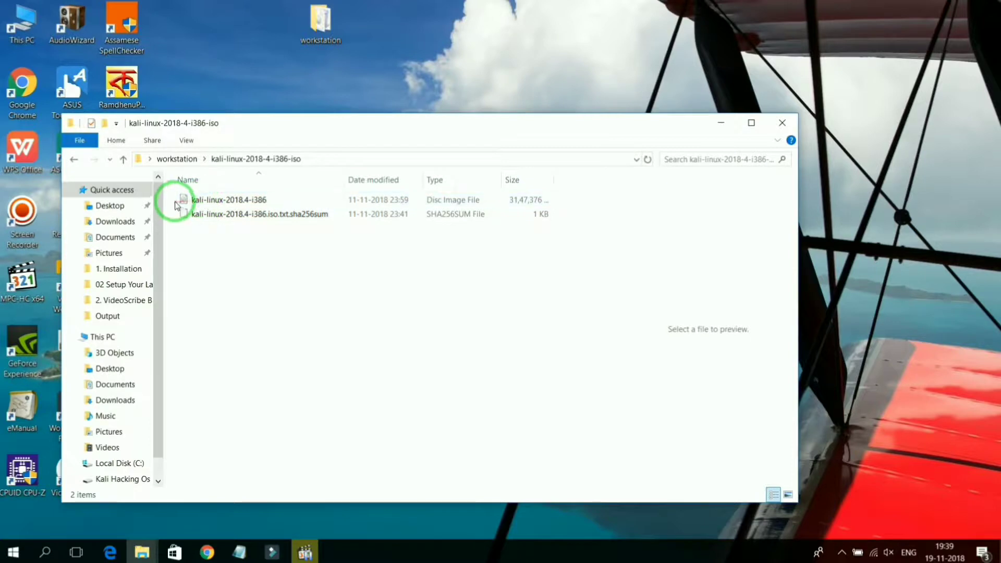
left_click(176, 202)
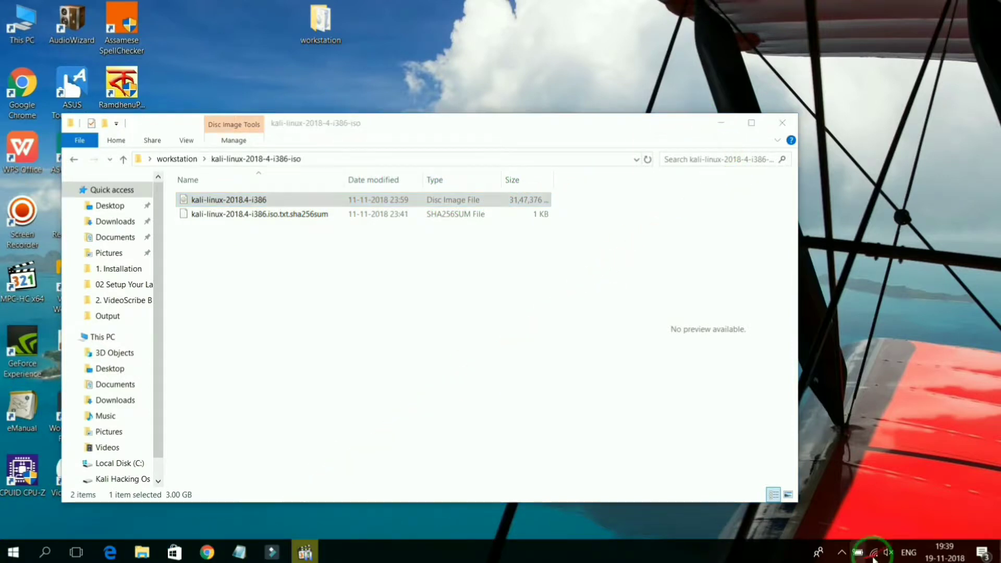
left_click(841, 552)
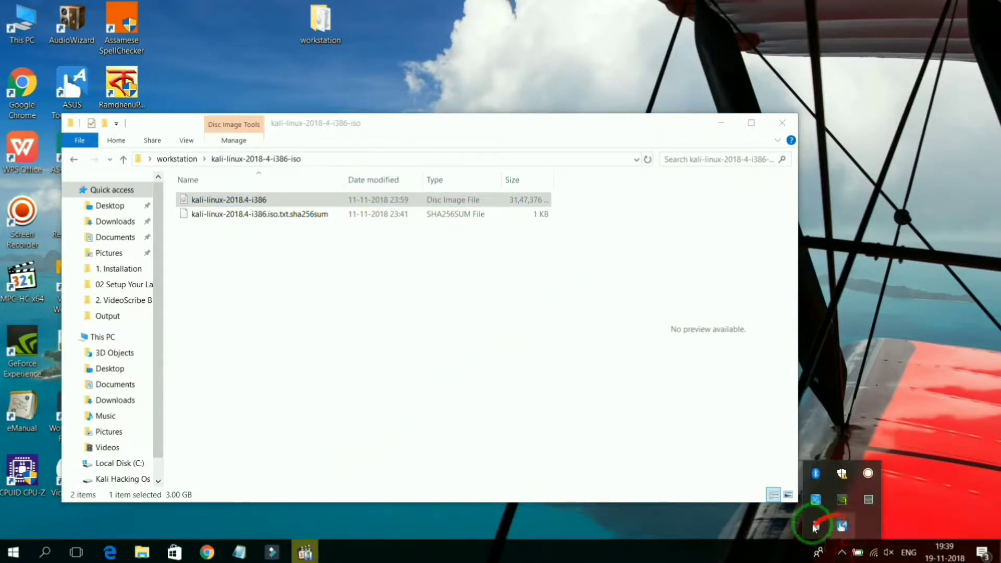
left_click(841, 526)
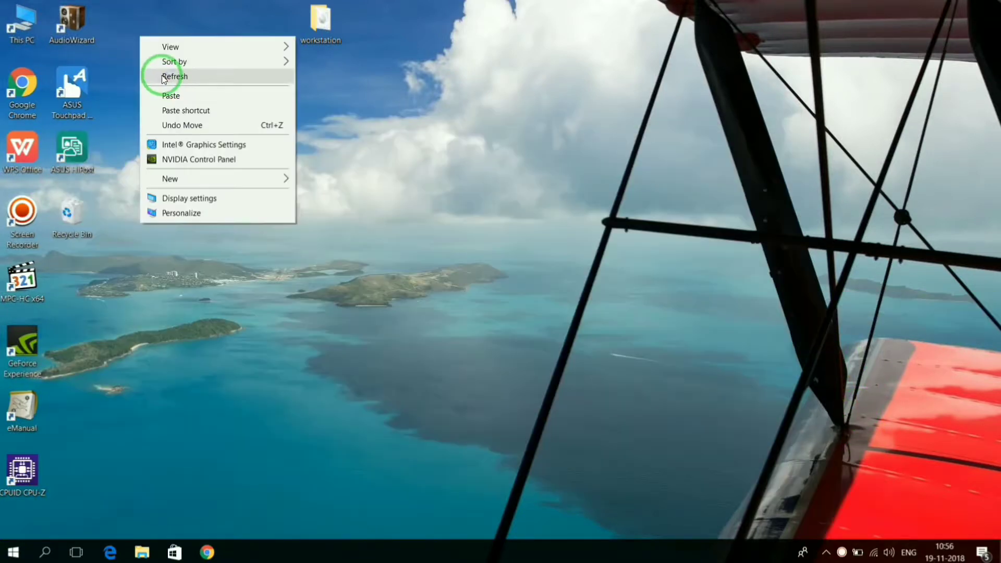
left_click(158, 73)
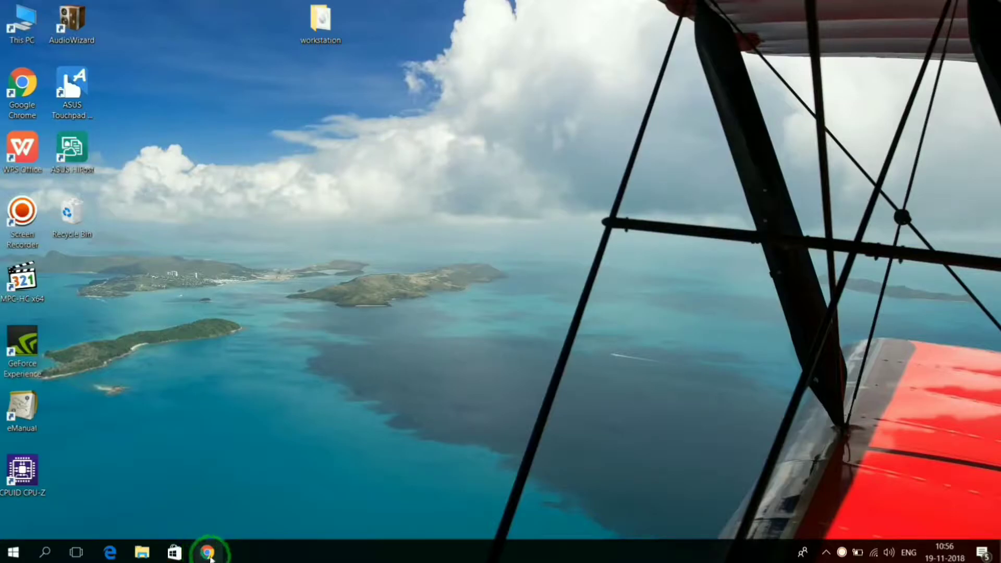
Step: Switch to Google Chrome and search Google for "vmware" in a new tab
left_click(209, 553)
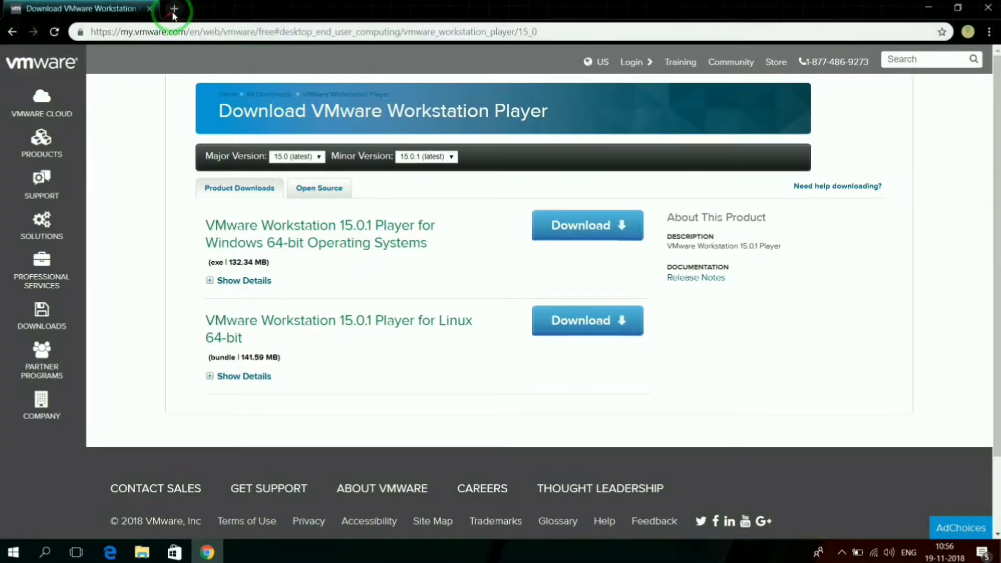
left_click(244, 120)
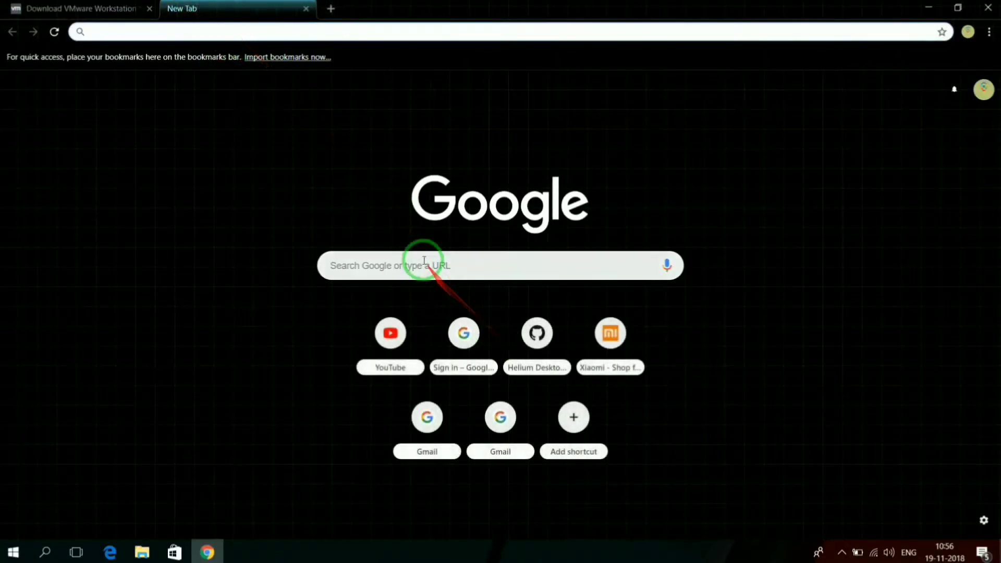
left_click(423, 264)
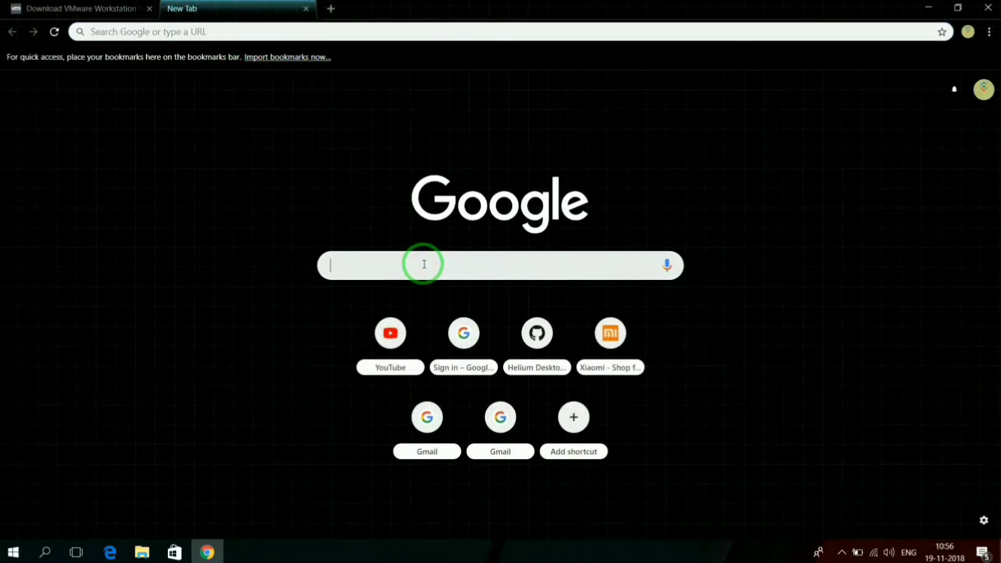
type("vmware")
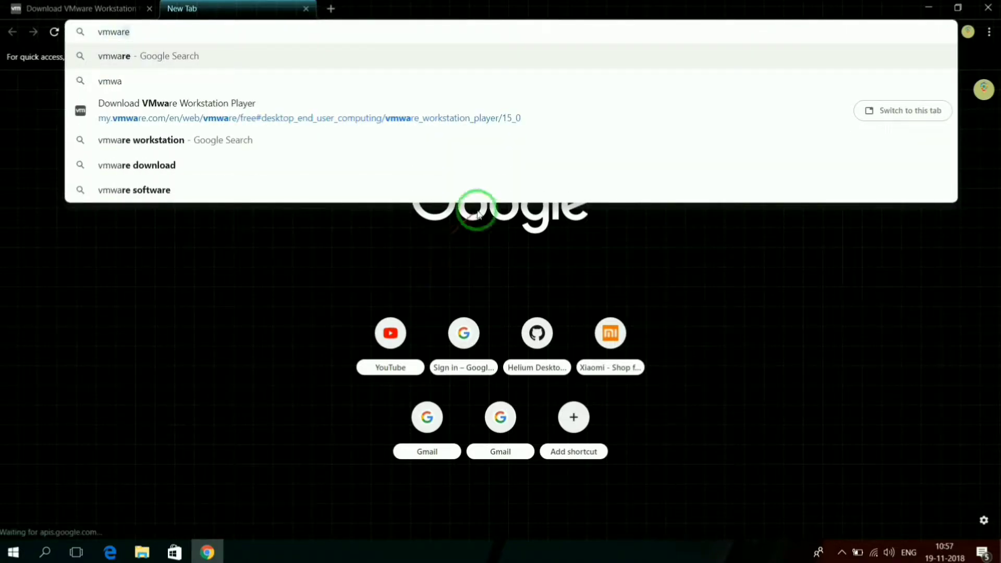
left_click(138, 58)
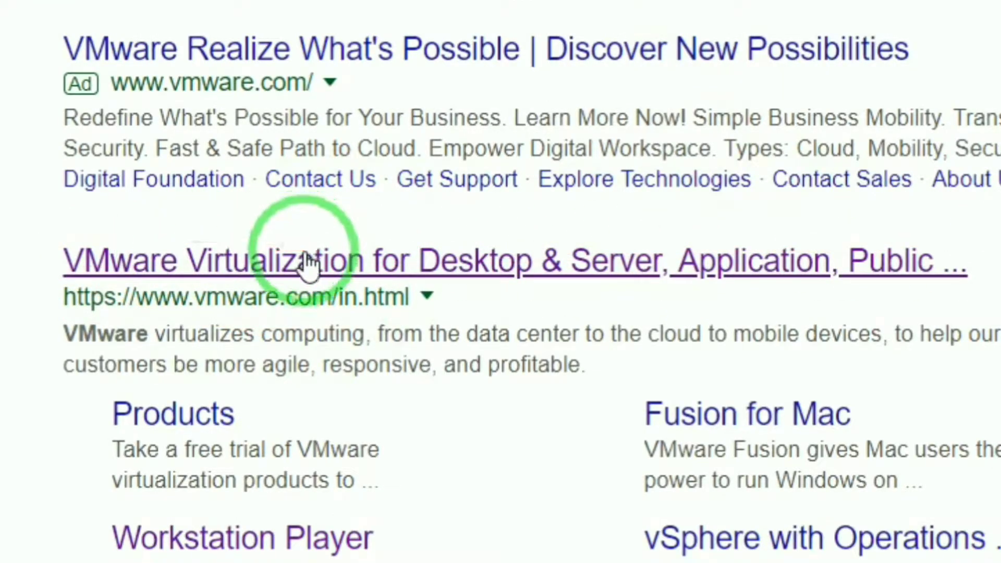
Step: Download VMware Workstation 15.0.1 Player for Windows 64-bit from the VMware website and set the downloaded installer to open
left_click(306, 261)
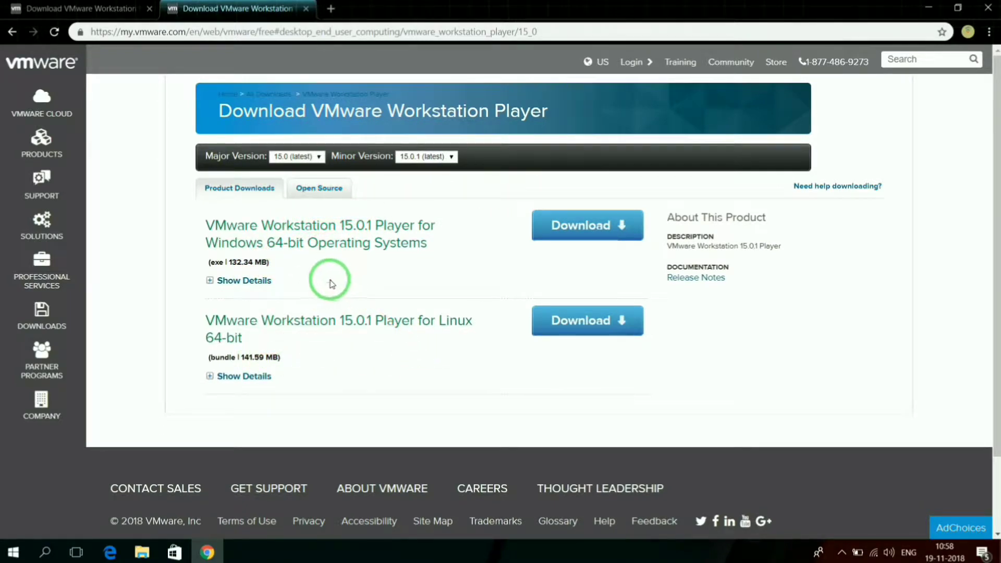
left_click(562, 230)
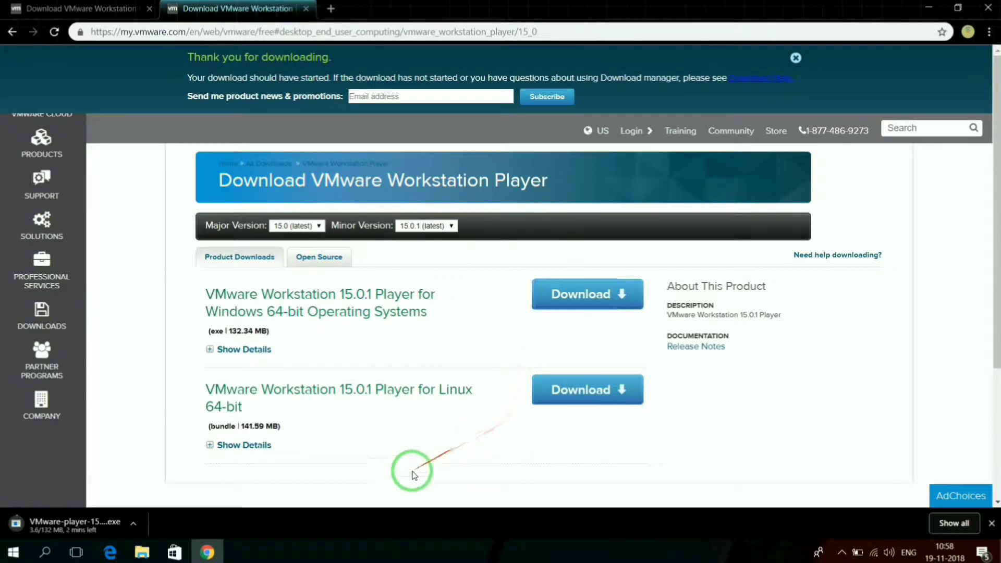
left_click(93, 520)
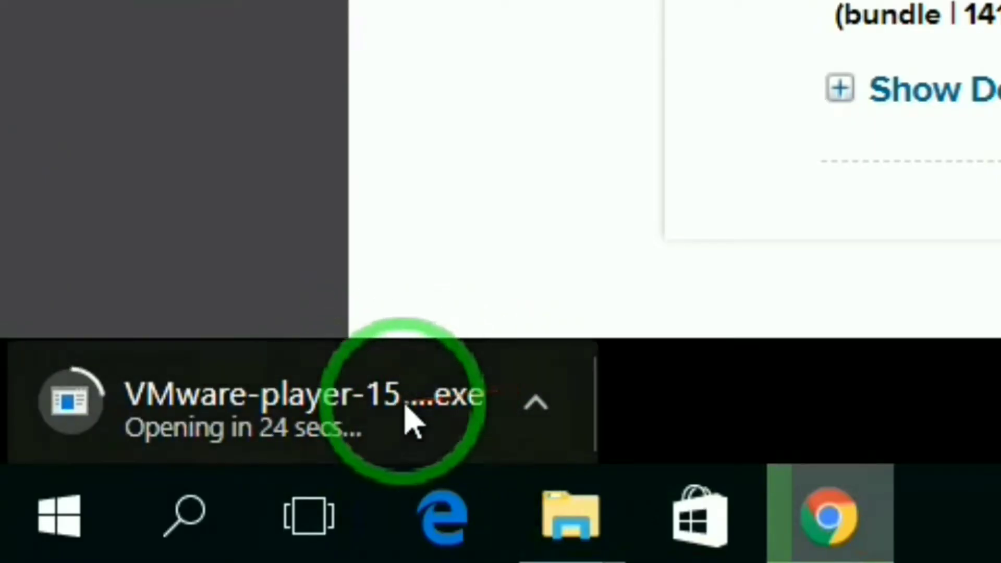
left_click(404, 411)
left_click(536, 406)
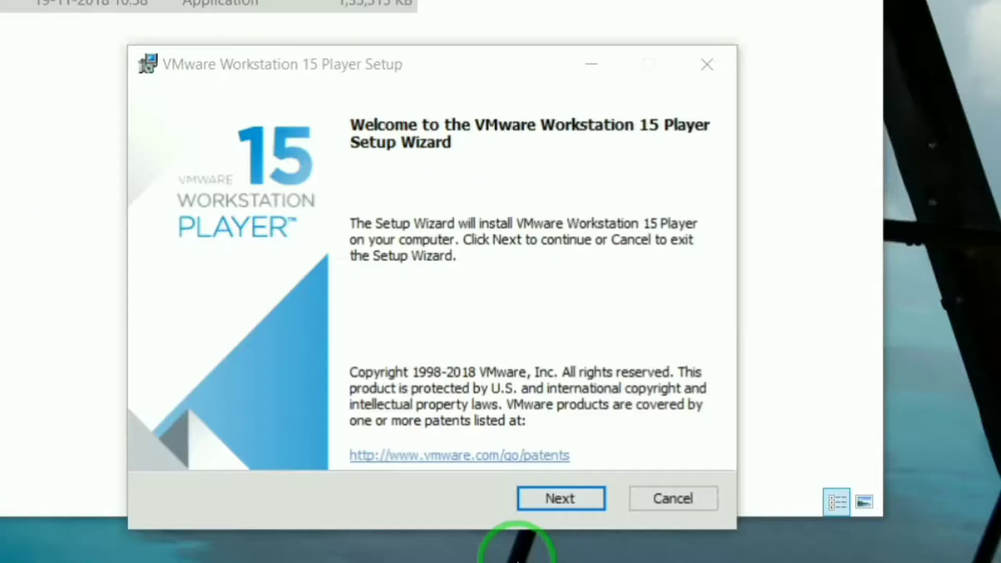
Step: Accept the VMware Workstation 15 Player license agreement and include the Enhanced Keyboard Driver in the custom setup
left_click(554, 499)
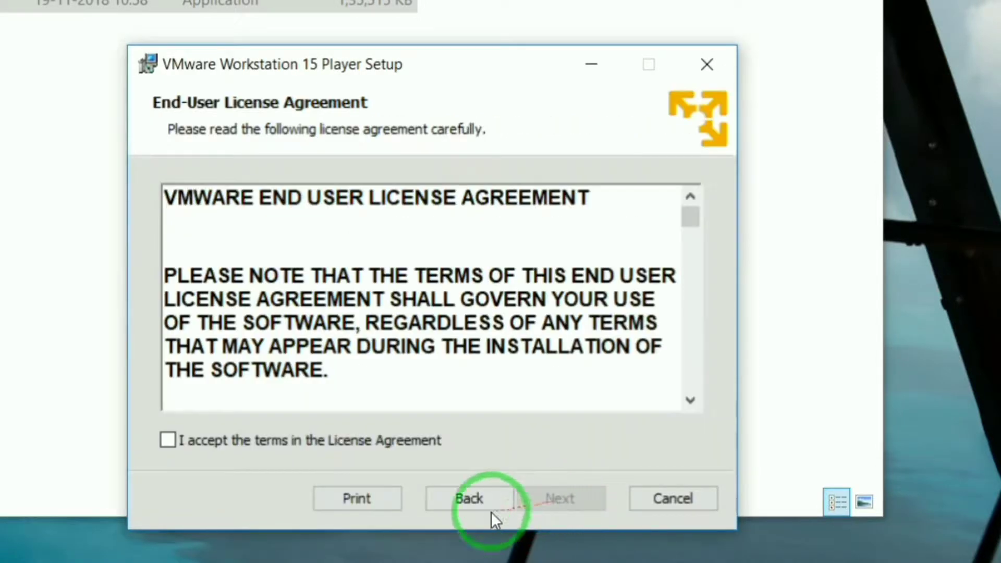
left_click(169, 438)
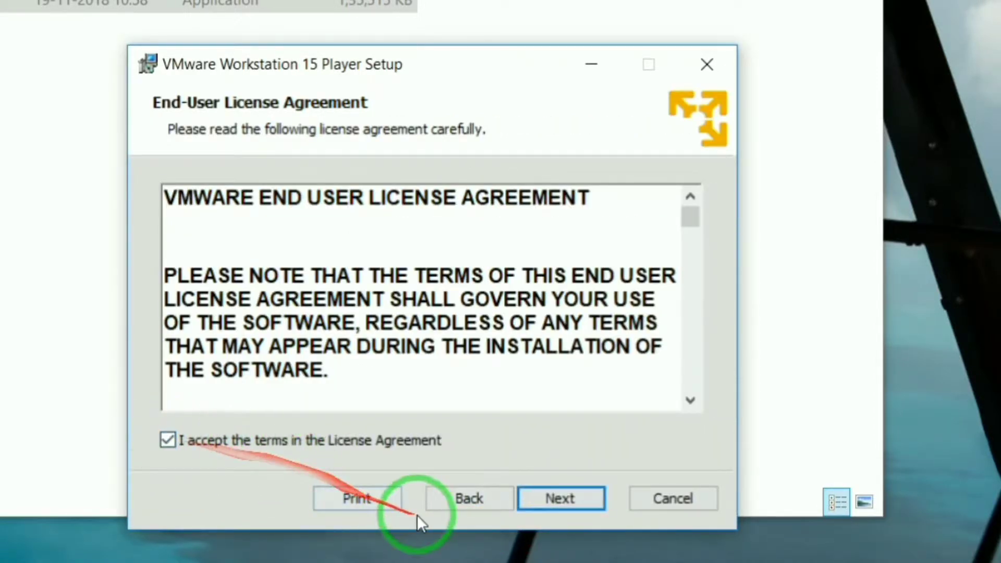
left_click(545, 496)
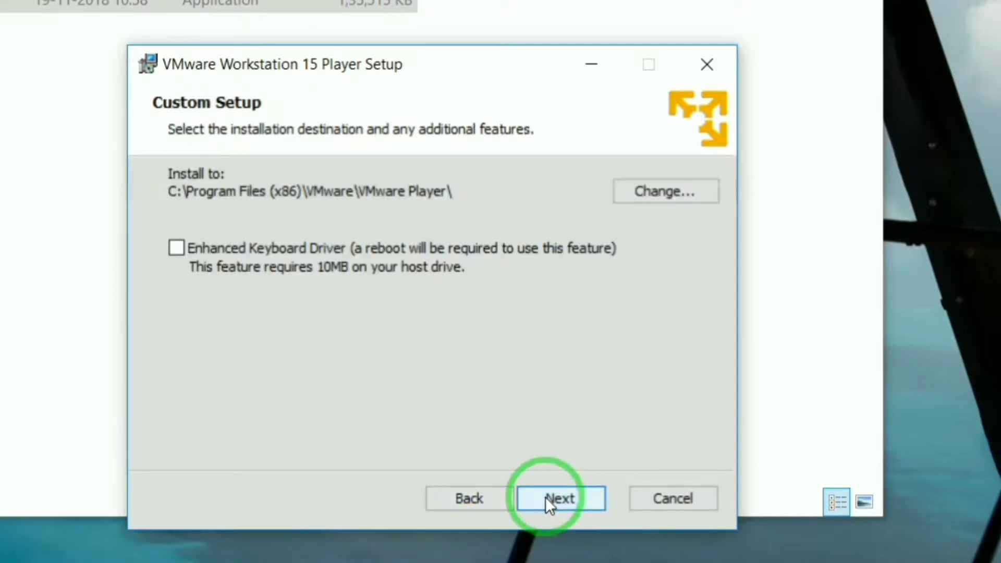
left_click(177, 248)
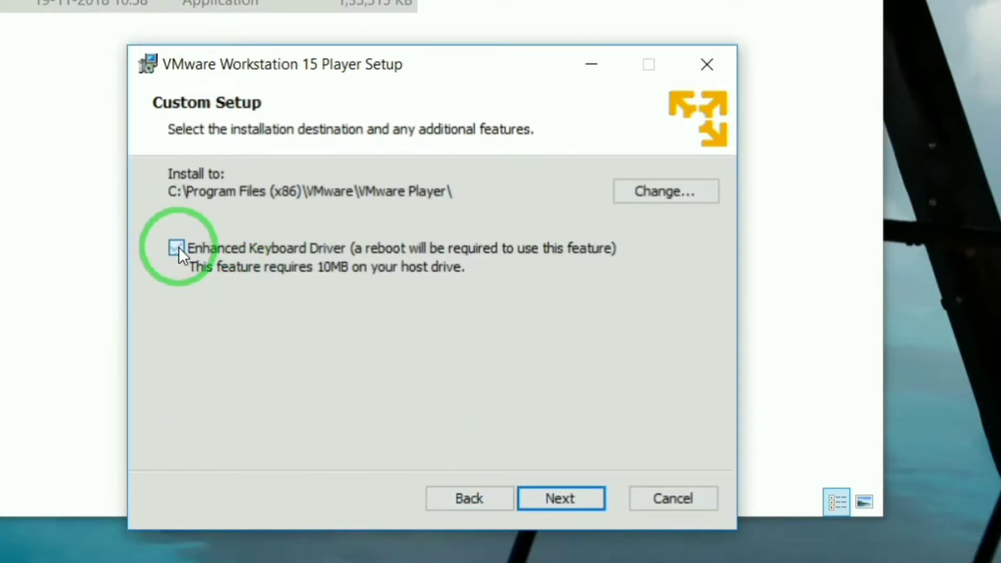
left_click(554, 492)
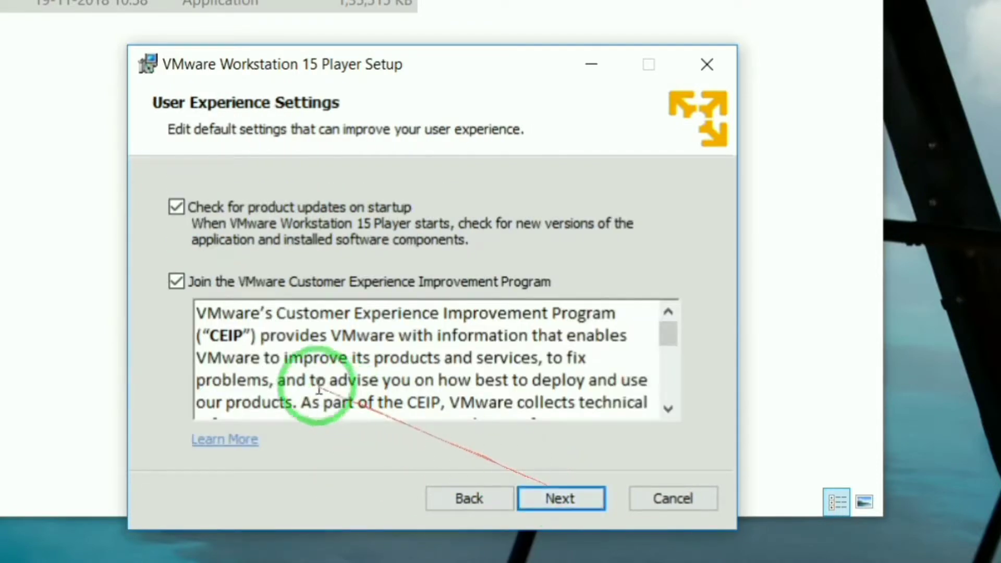
Step: Opt out of the startup product update check and the VMware Customer Experience Improvement Program
left_click(176, 282)
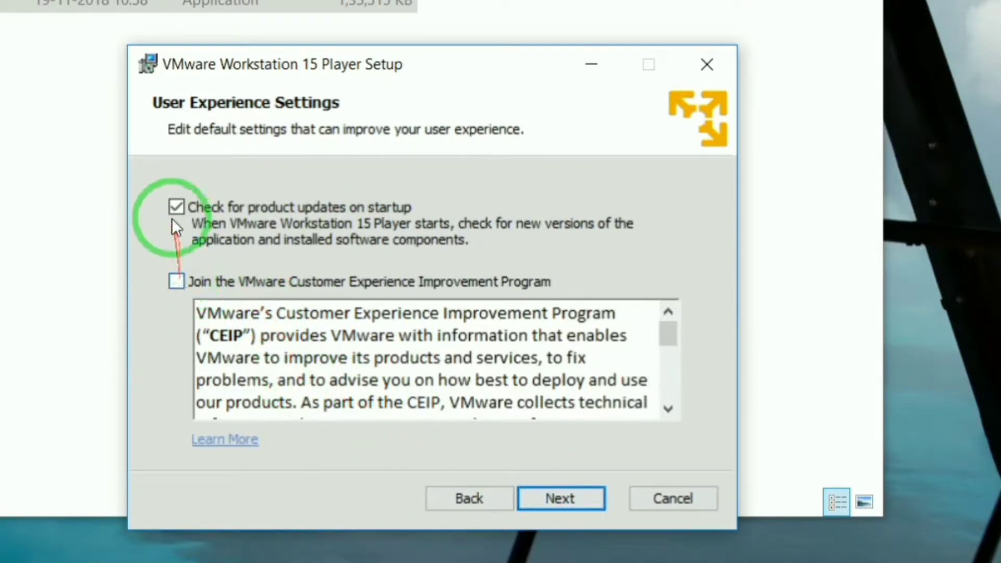
left_click(177, 209)
left_click(561, 496)
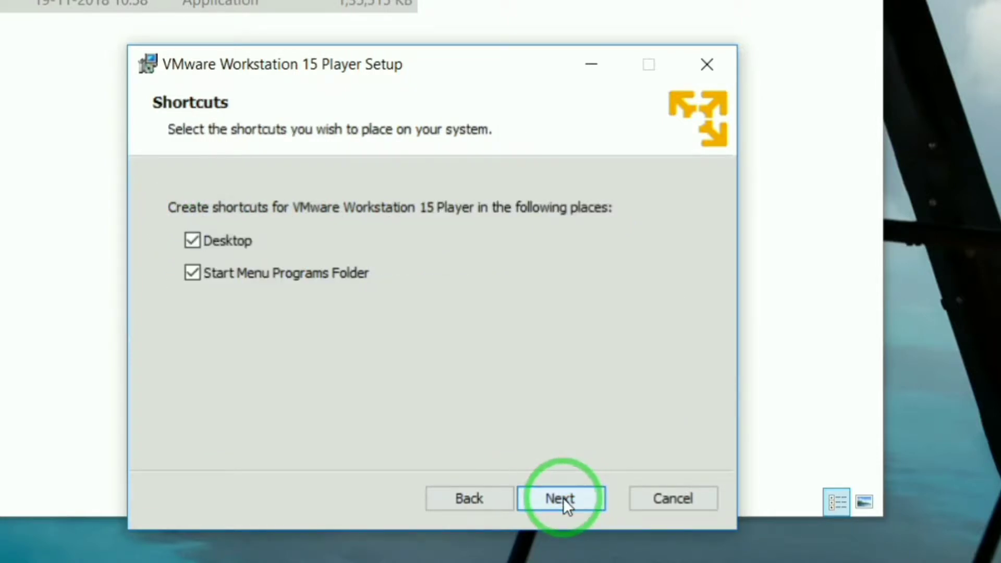
Step: Confirm the shortcut choices, and install VMware Workstation 15 Player through to the end of the setup wizard
left_click(224, 277)
left_click(548, 496)
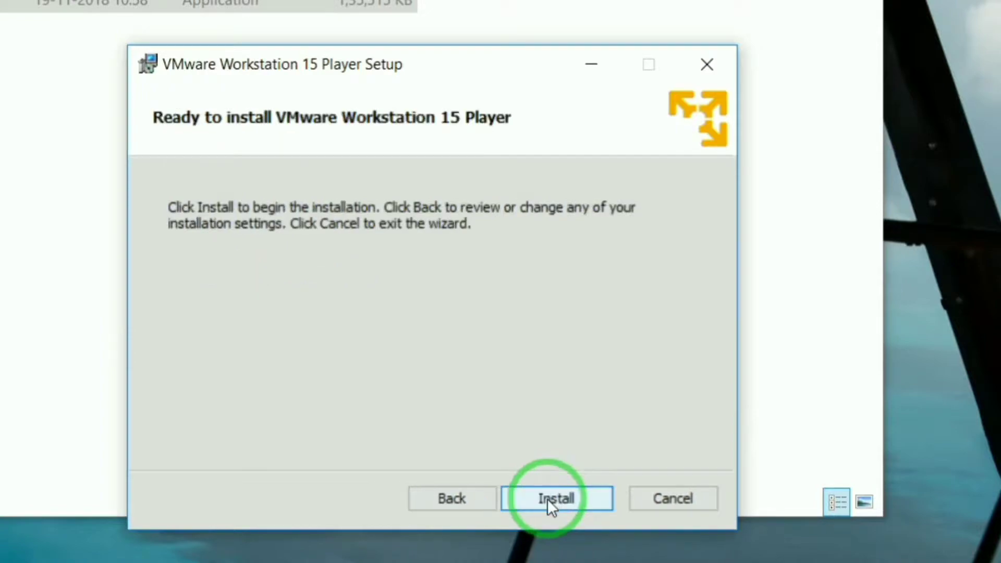
left_click(544, 500)
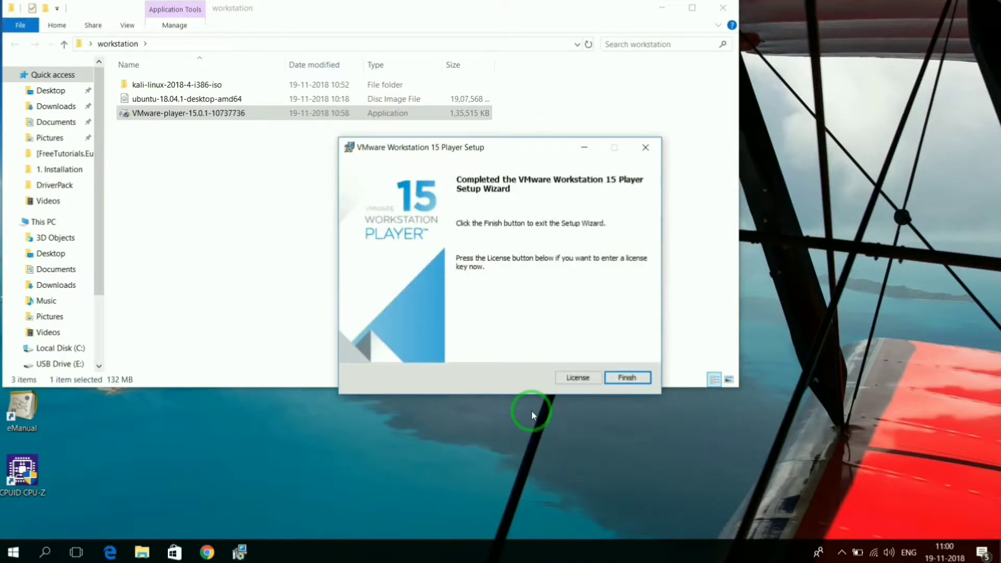
left_click(637, 379)
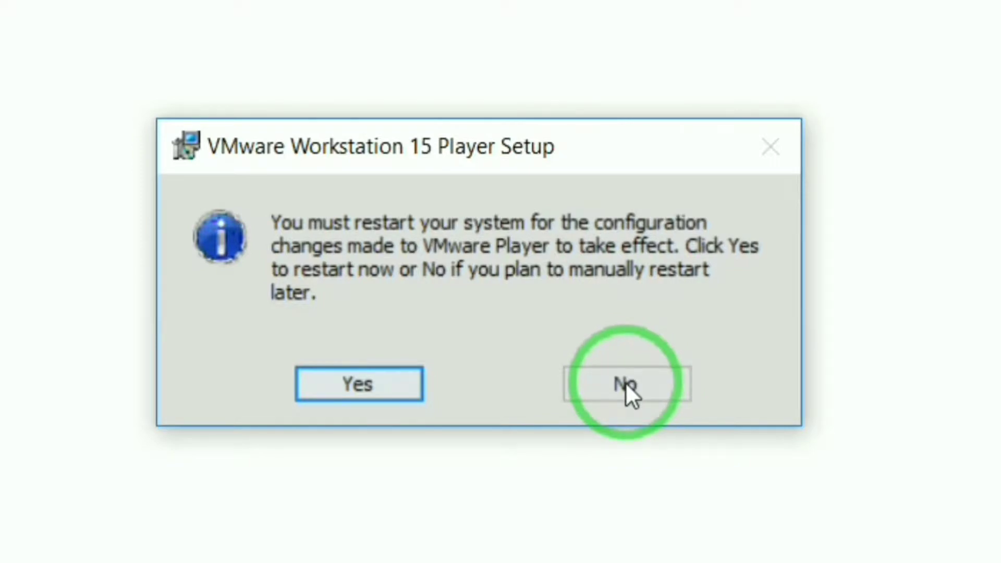
Step: Postpone the system restart requested by the VMware setup and minimize the workstation folder window
left_click(626, 385)
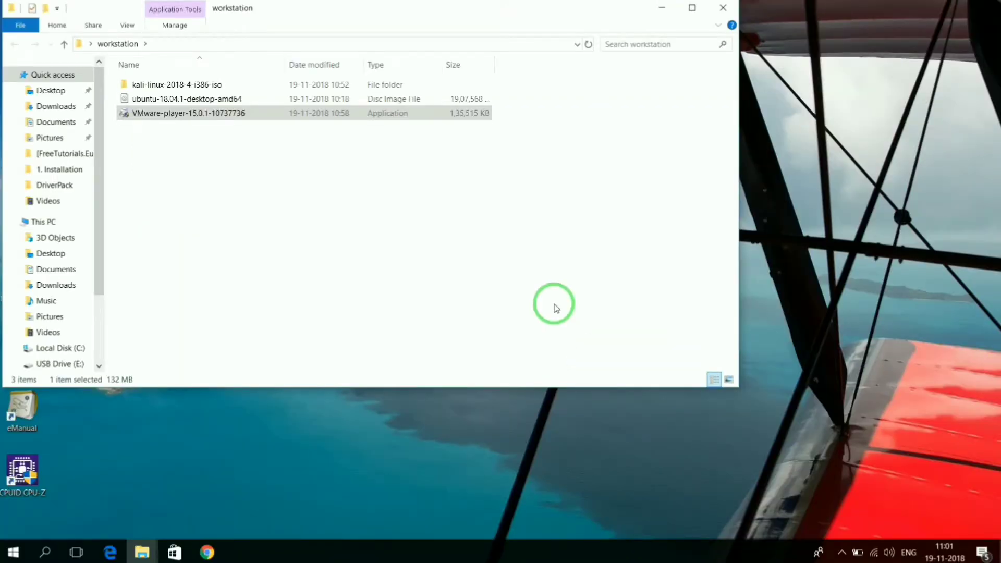
left_click(661, 8)
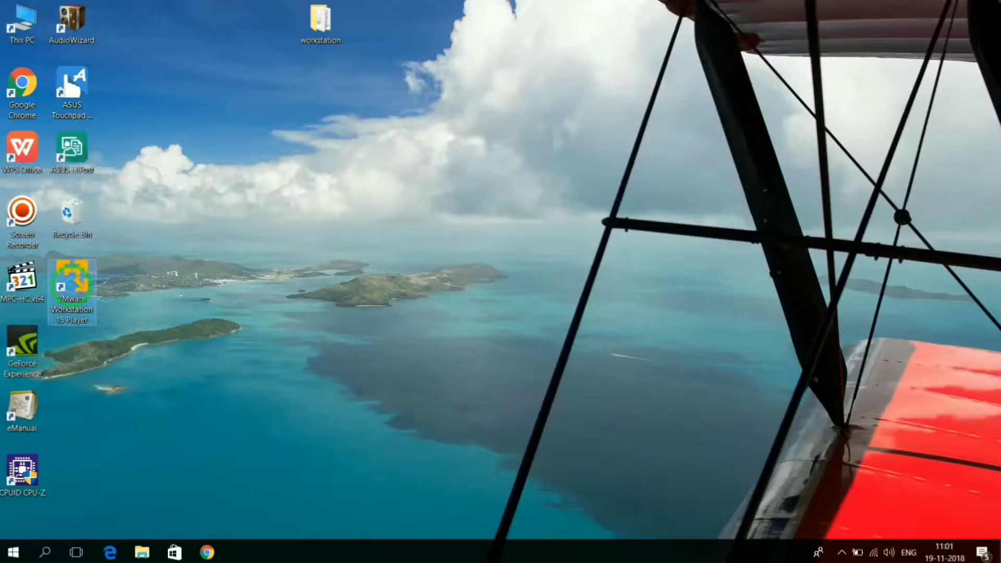
Step: Launch VMware Workstation 15 Player from the desktop, accept free non-commercial use, and maximize its window
right_click(197, 311)
left_click(72, 301)
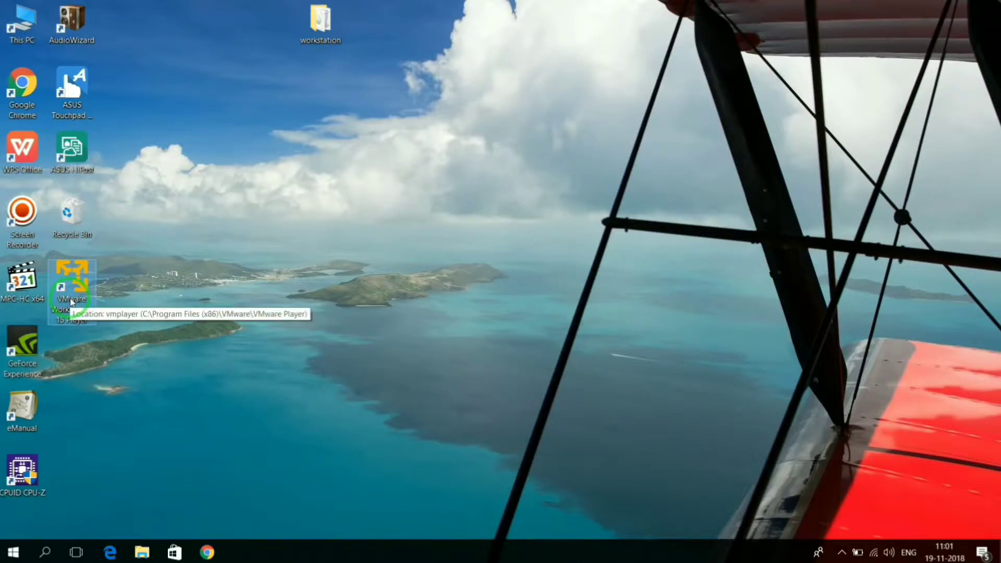
double_click(77, 299)
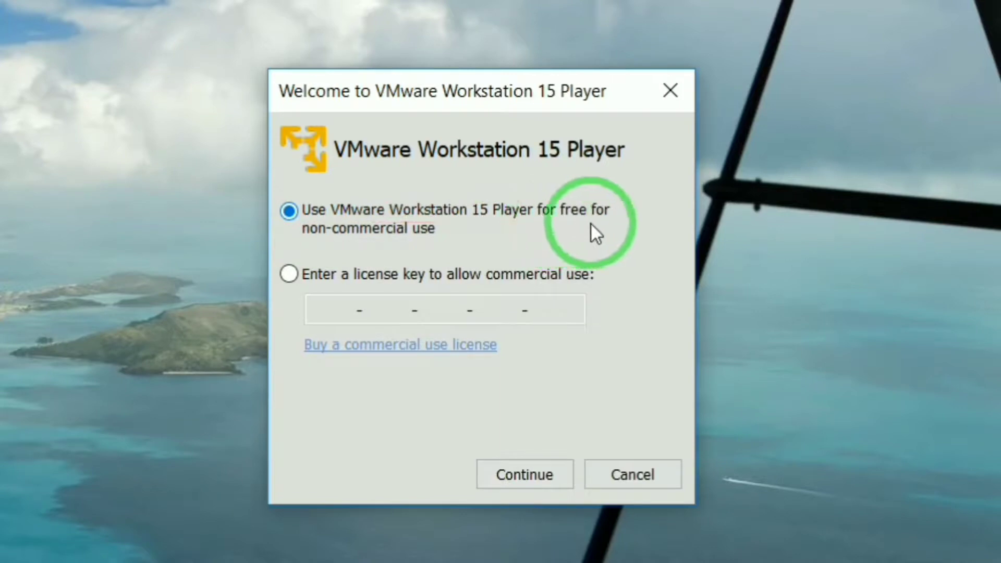
left_click(496, 480)
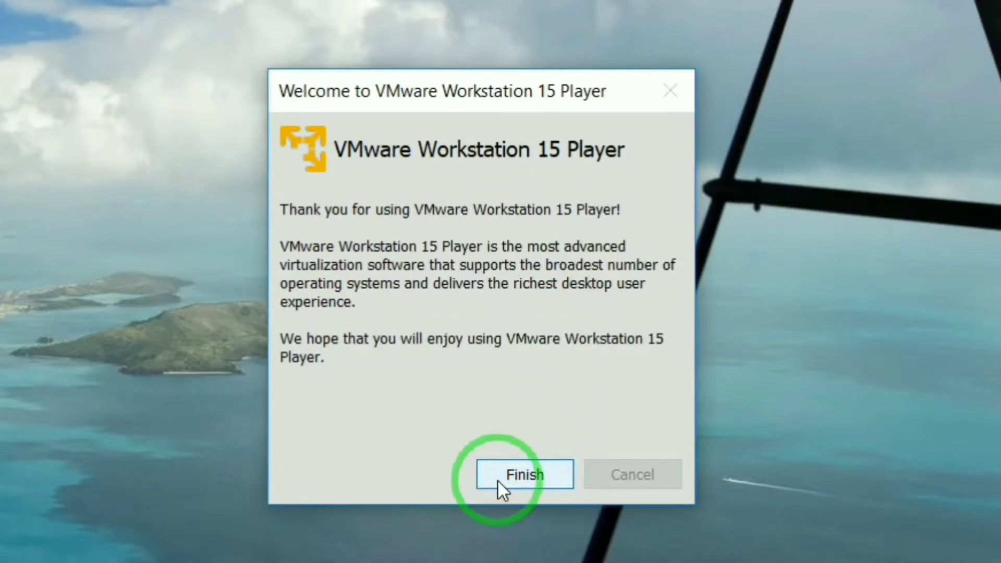
left_click(497, 477)
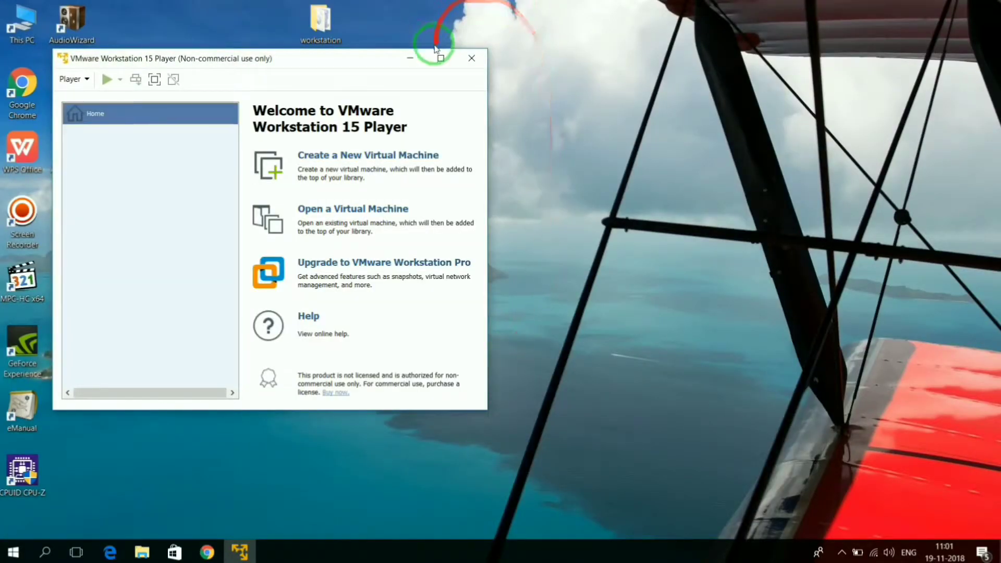
left_click(438, 59)
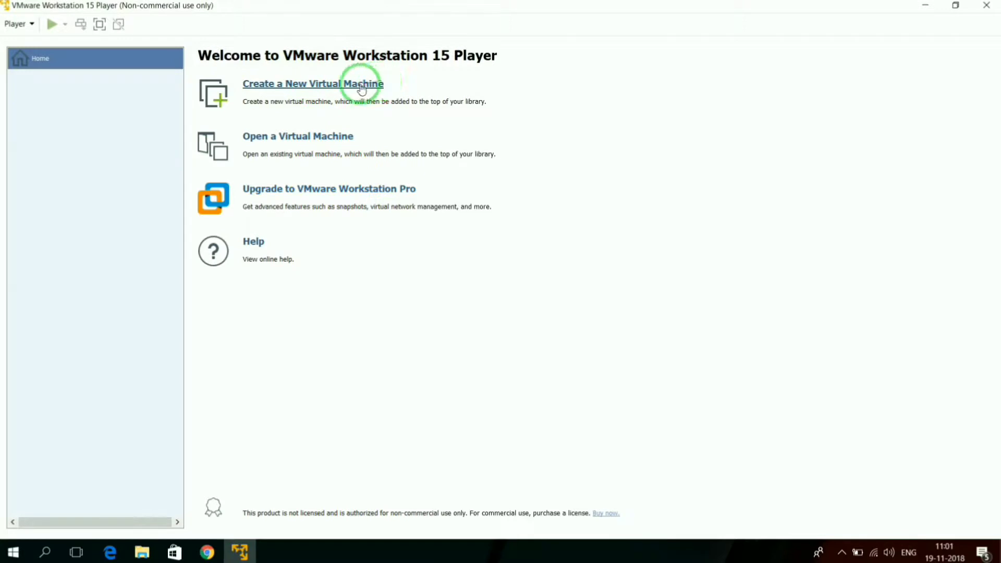
Step: Start creating a new virtual machine with the option to install the operating system later
left_click(295, 89)
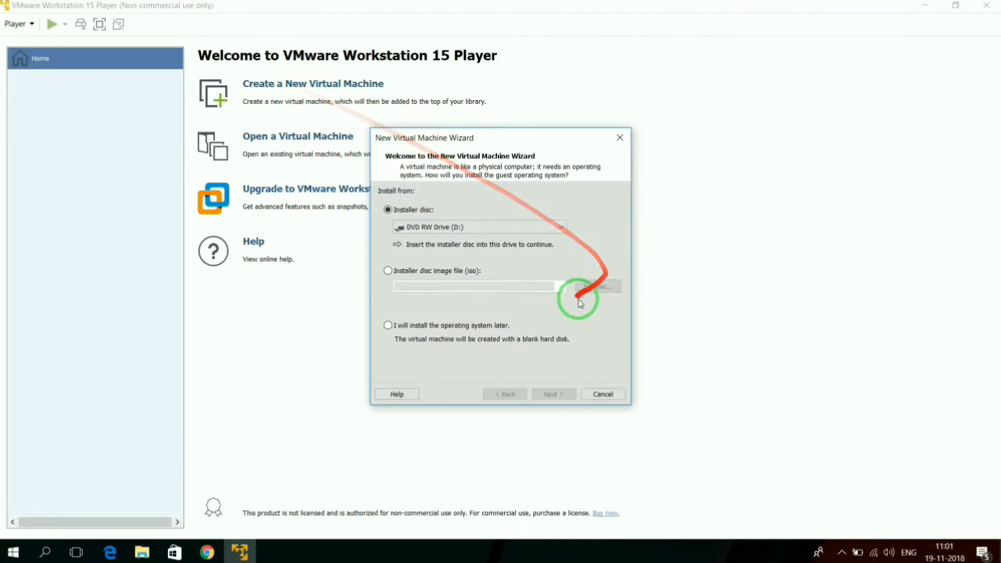
left_click(387, 326)
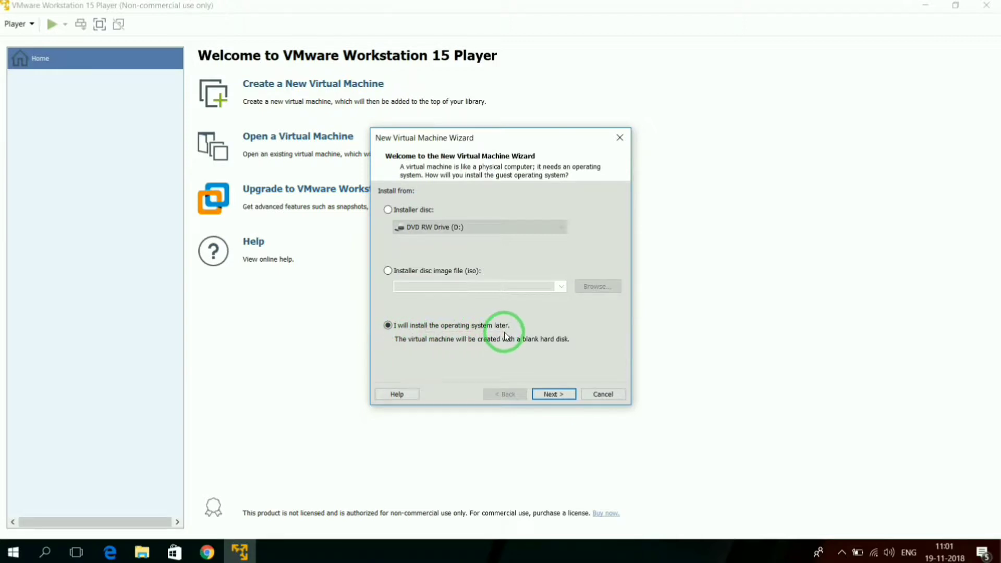
left_click(551, 396)
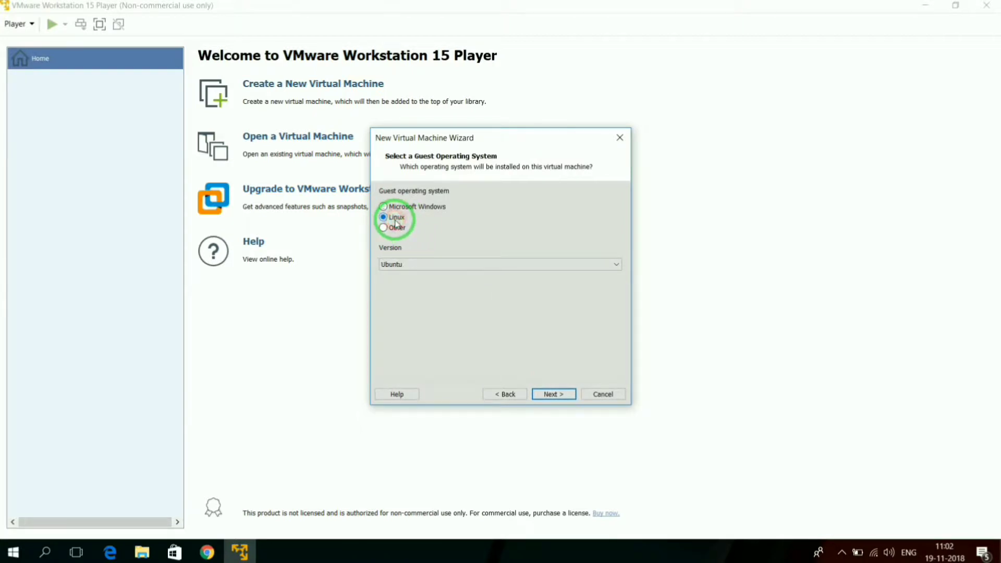
Step: Set the guest operating system to Linux with the version Other Linux 2.6.x kernel
left_click(435, 267)
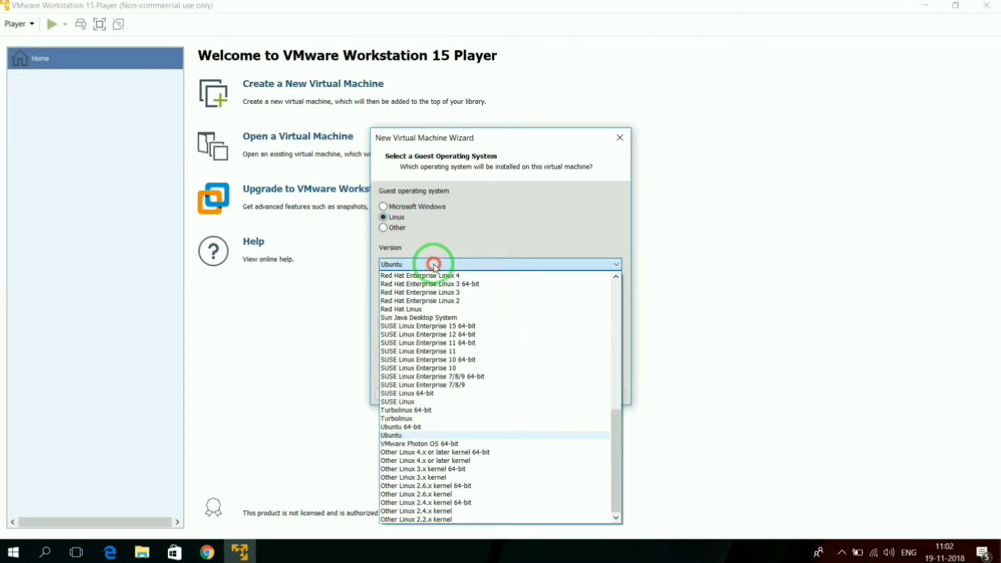
left_click(437, 494)
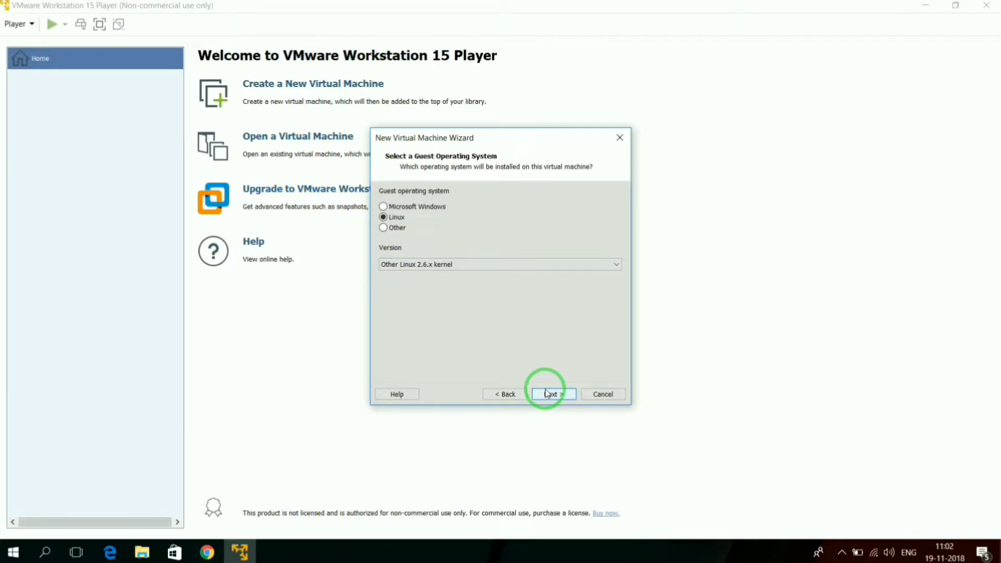
left_click(546, 392)
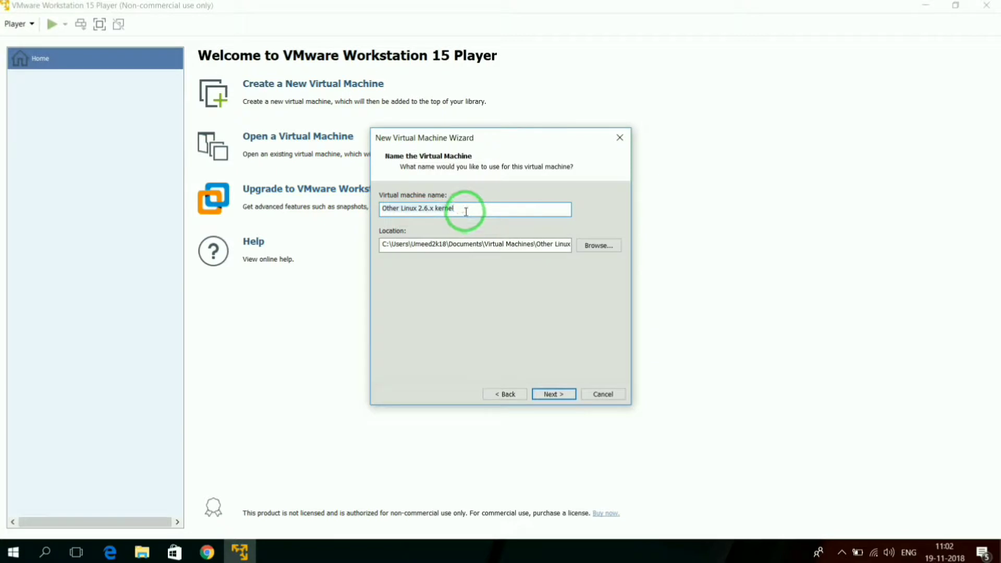
Step: Name the virtual machine Kali Hacking Os
left_click_drag(465, 211, 358, 211)
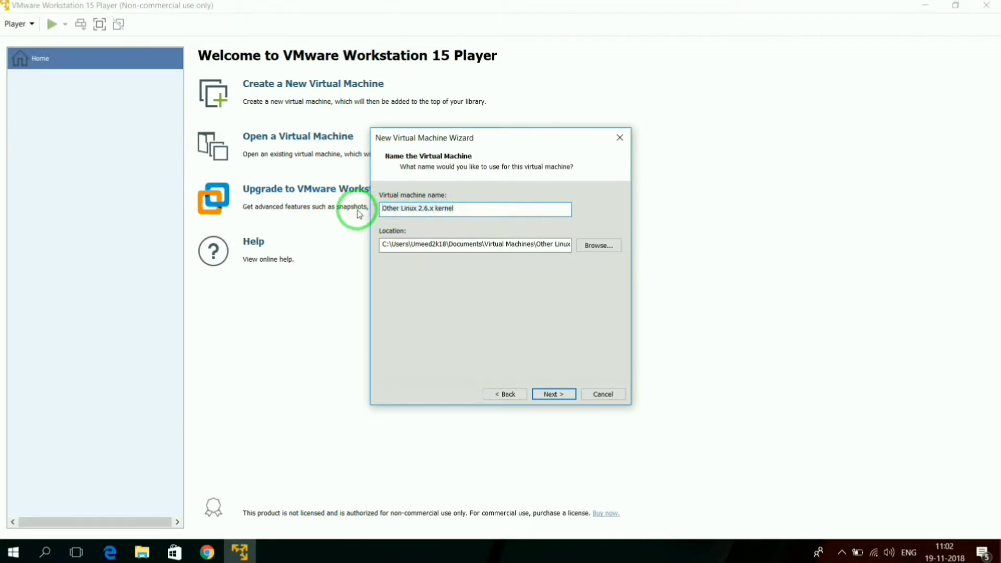
type("K")
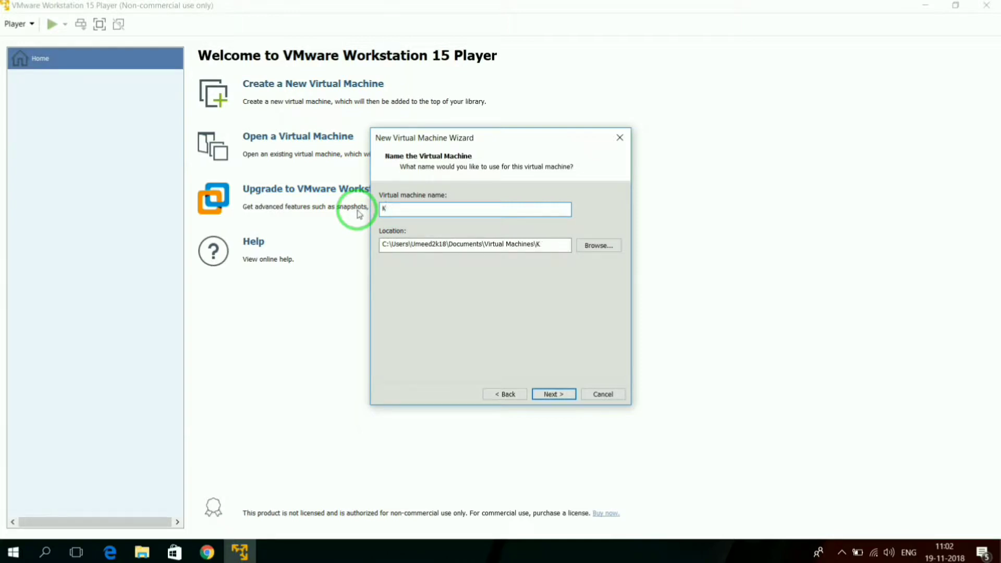
key("BackSpace")
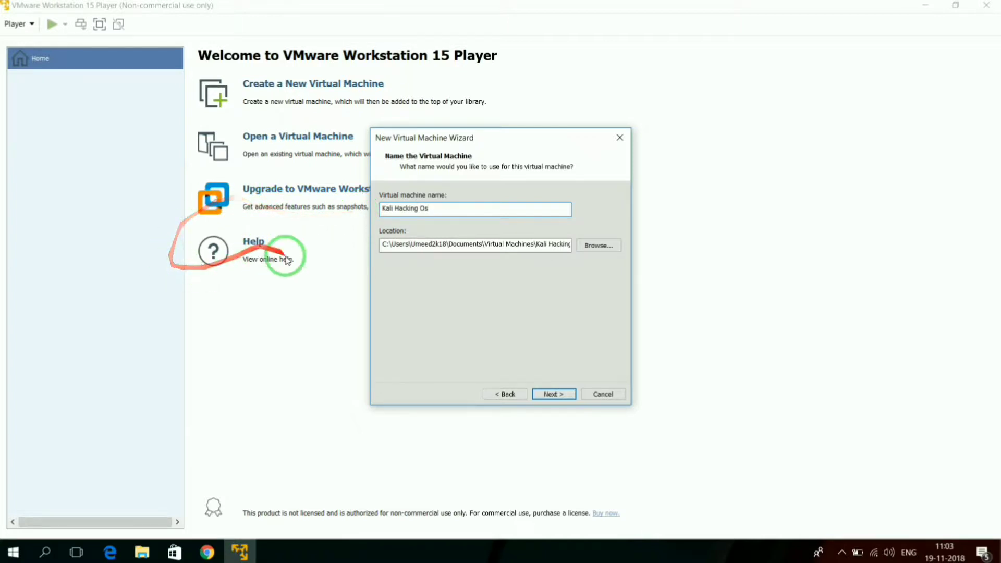
Step: Set the virtual machine's location to the Kali Hacking Os (F:) drive and continue to the disk capacity settings
left_click(382, 245)
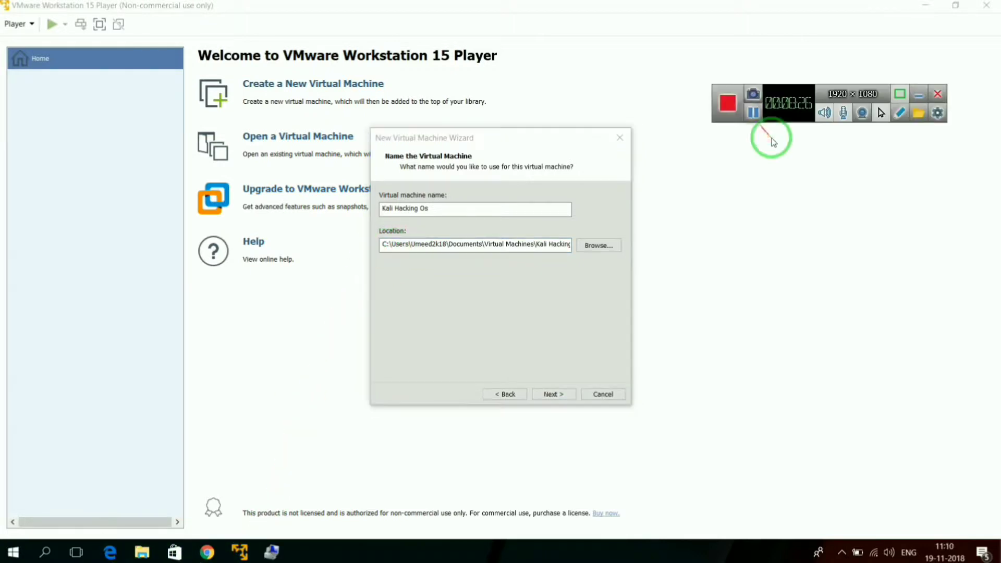
left_click(918, 97)
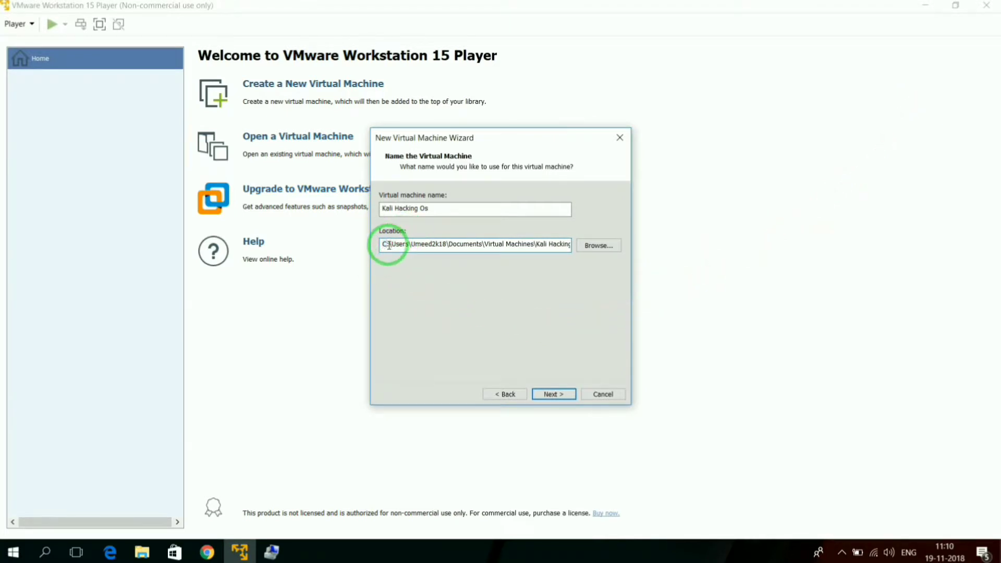
left_click(596, 246)
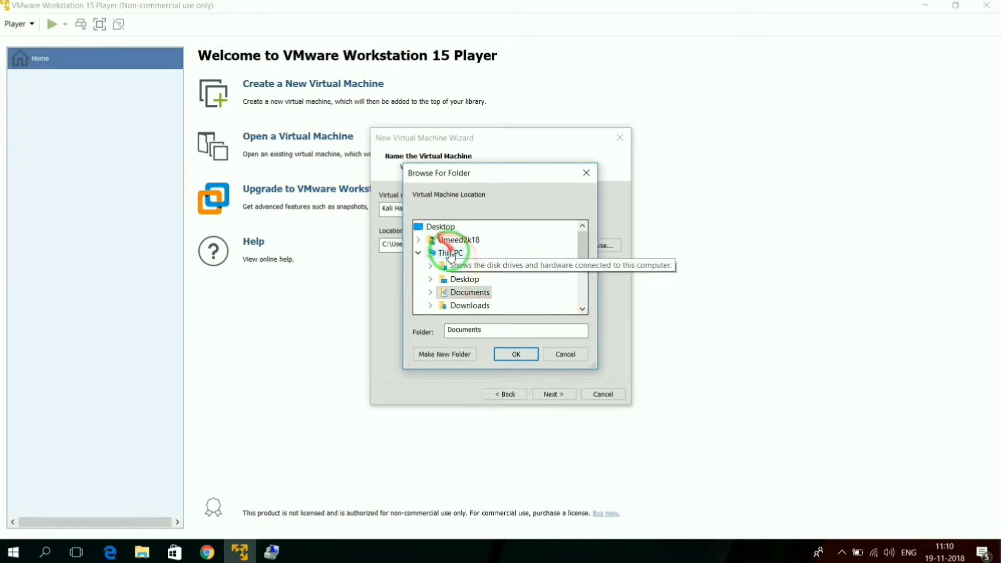
left_click(419, 253)
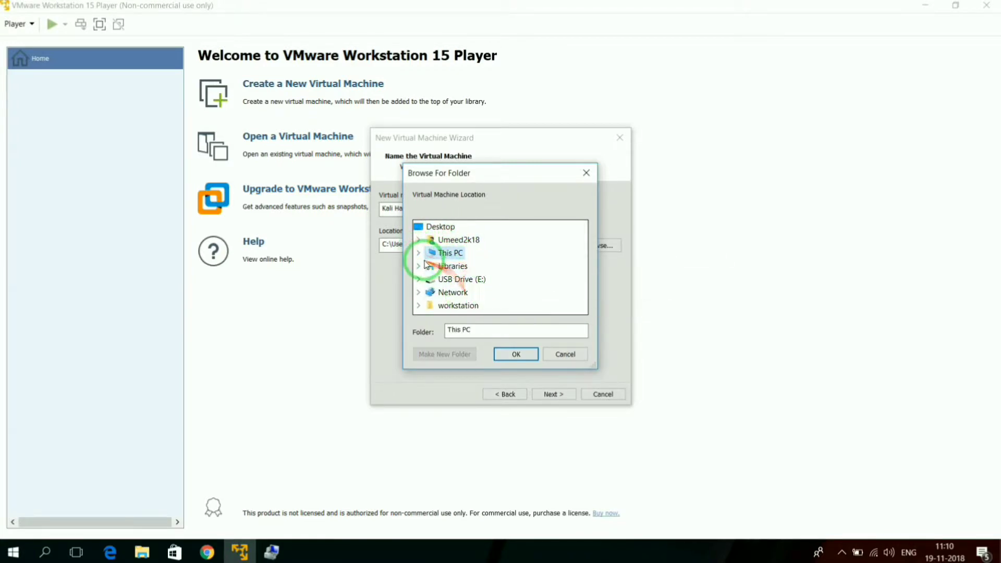
left_click(419, 254)
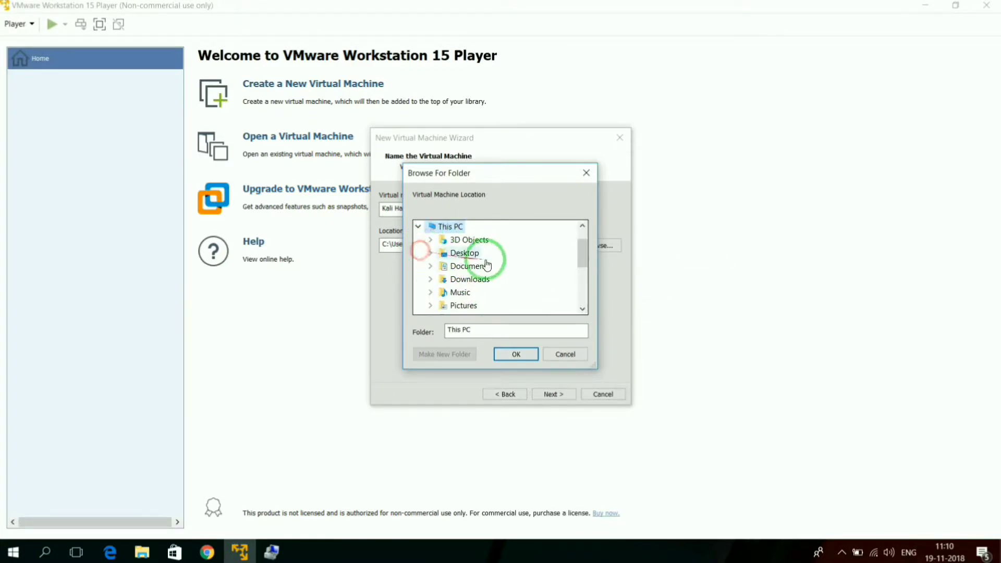
scroll(480, 263, "down", 2)
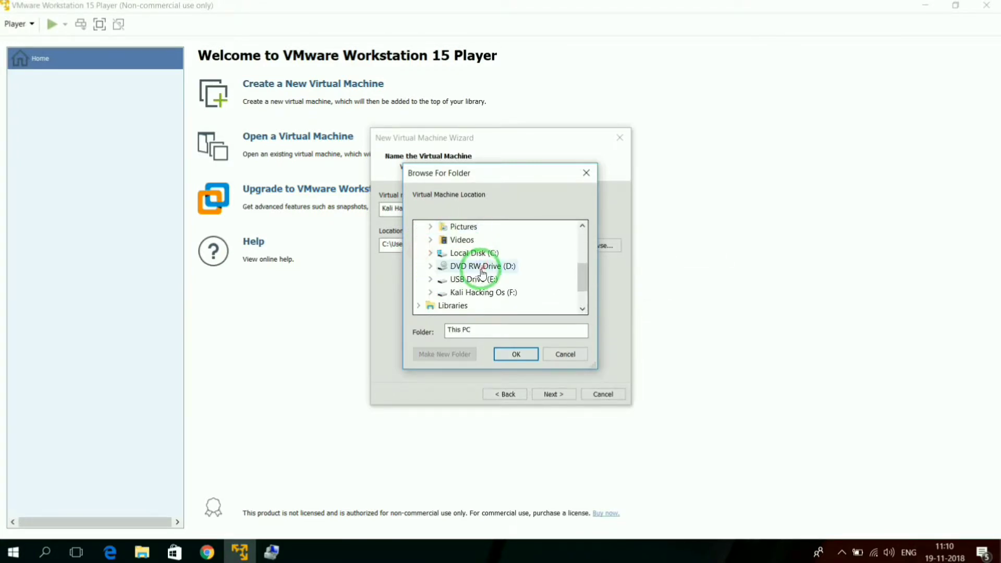
left_click(480, 296)
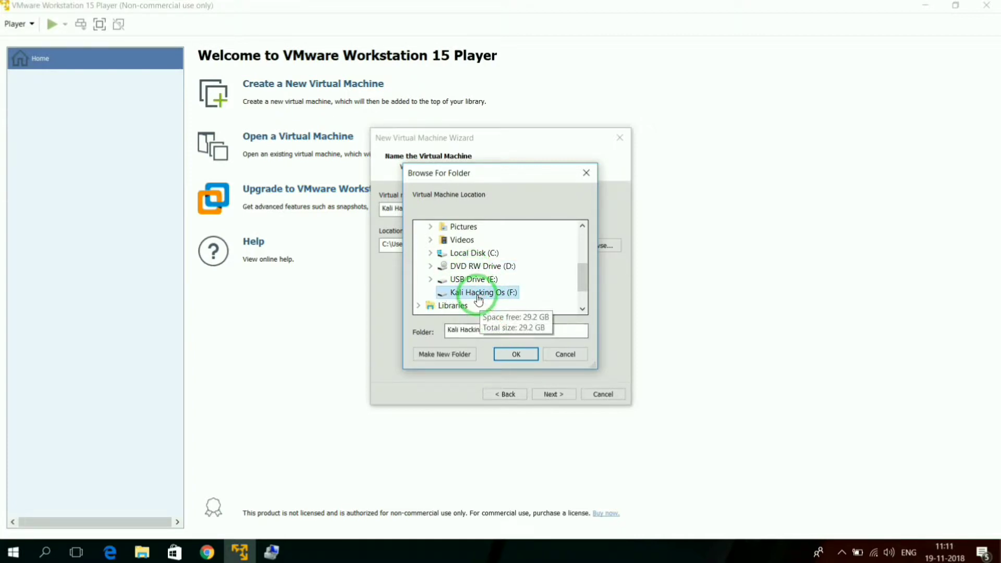
left_click(511, 355)
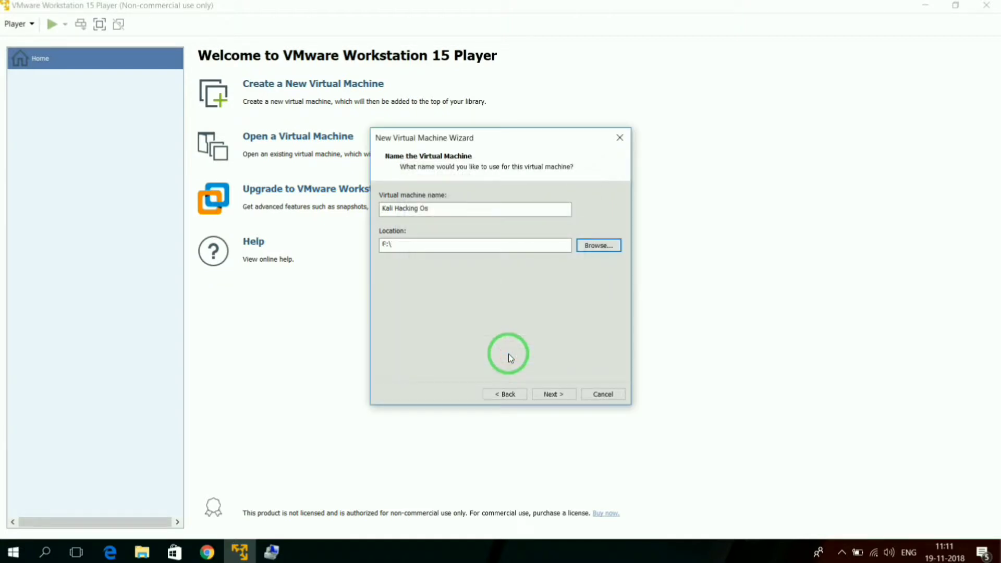
left_click(544, 395)
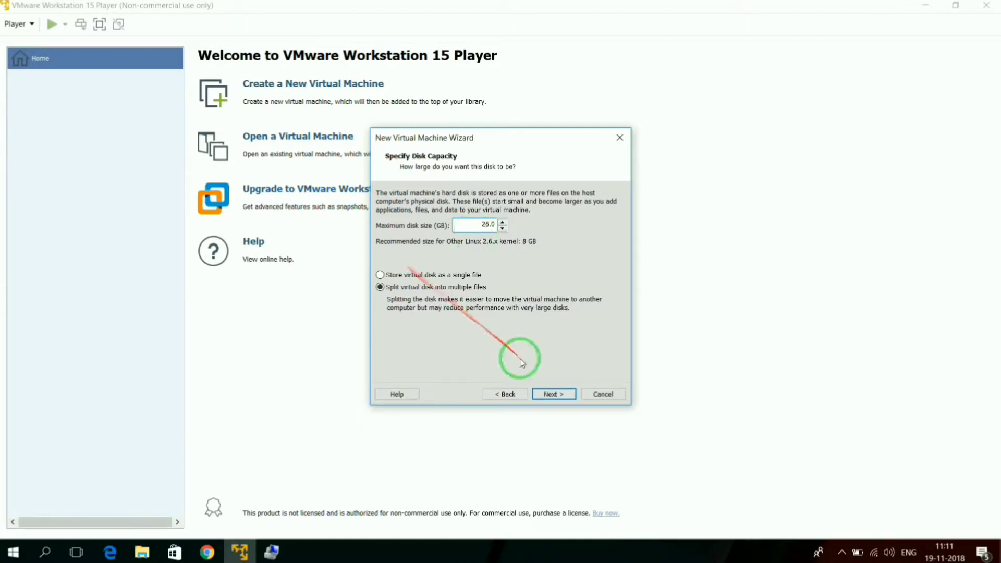
Step: Set the maximum disk size to 26 GB stored as a single file, and finish creating the virtual machine
left_click(455, 276)
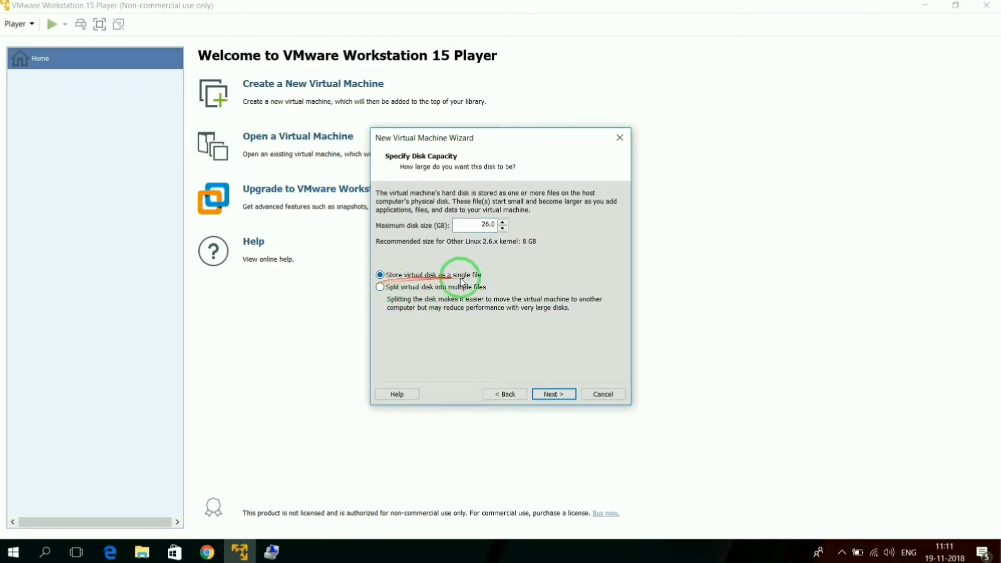
left_click(546, 398)
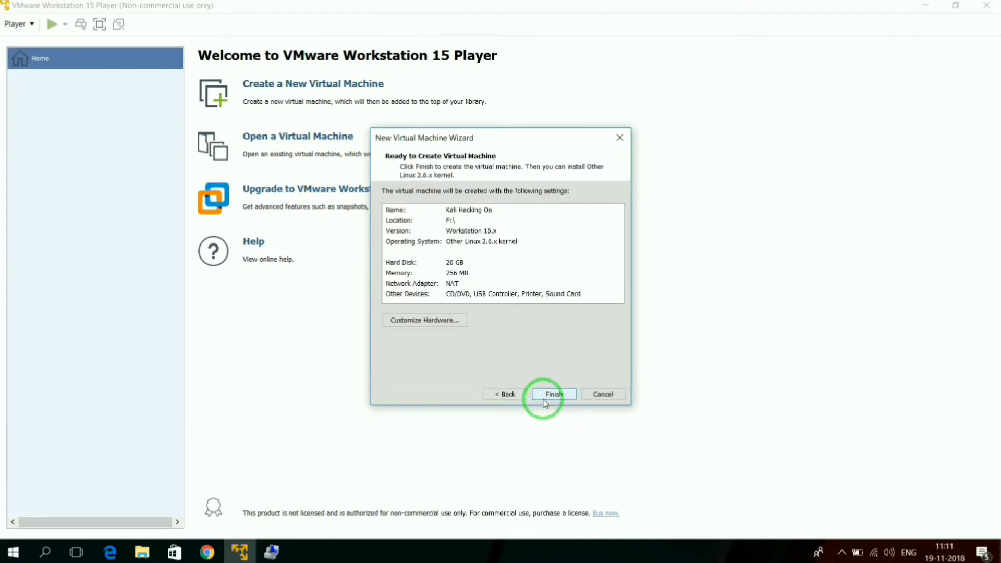
left_click(544, 404)
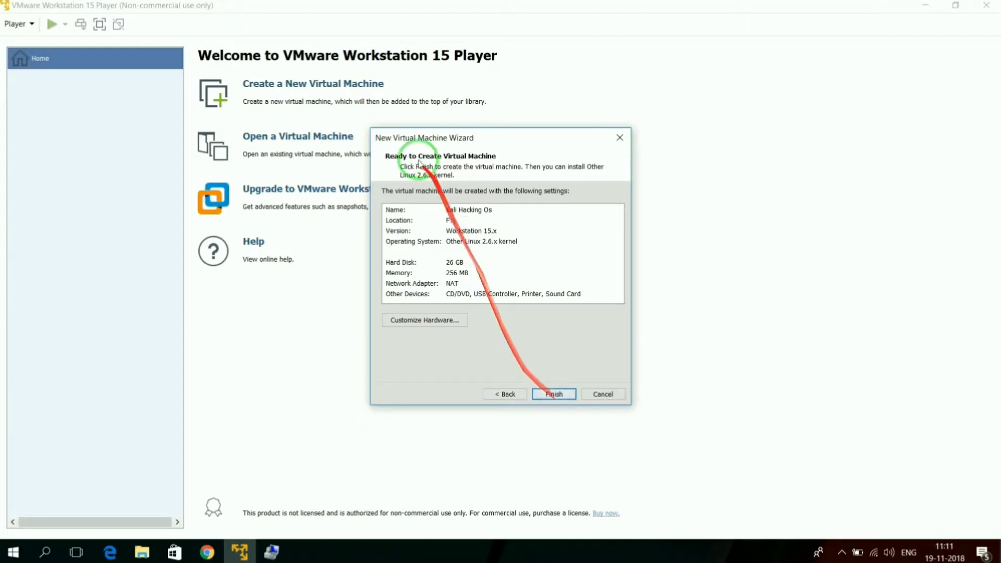
left_click(438, 209)
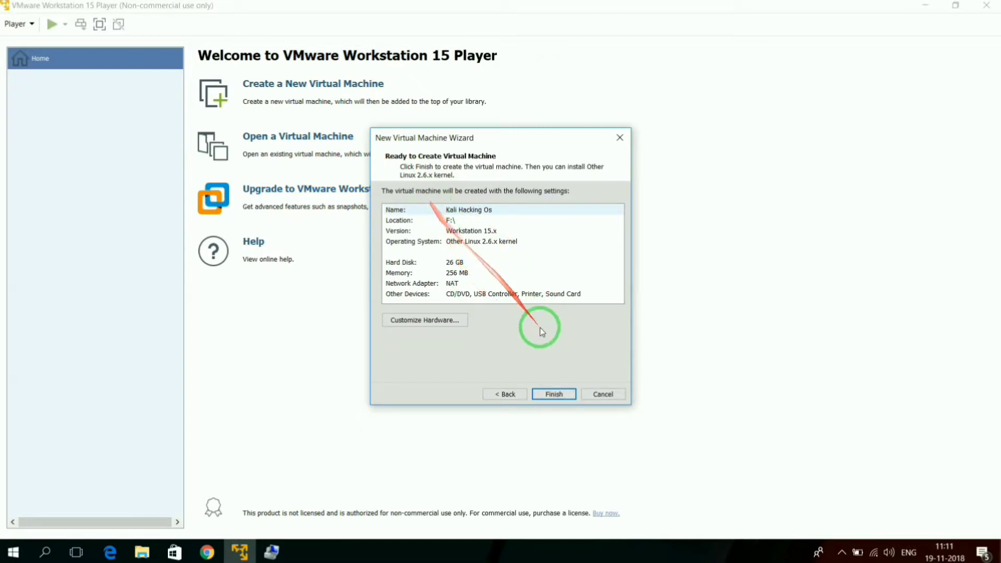
left_click(553, 394)
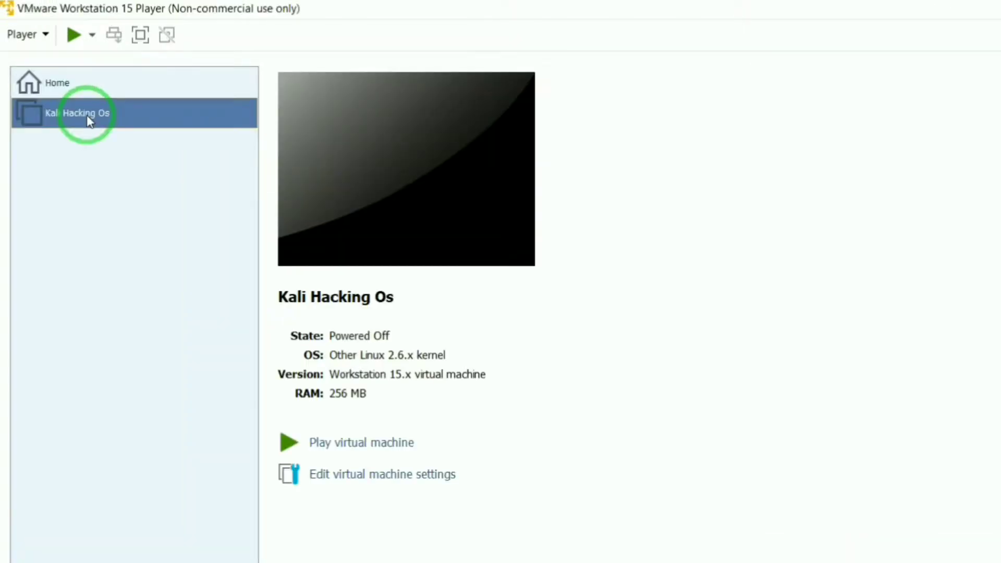
Step: Open the settings of the Kali Hacking Os virtual machine and set its memory to 2048 MB
right_click(88, 119)
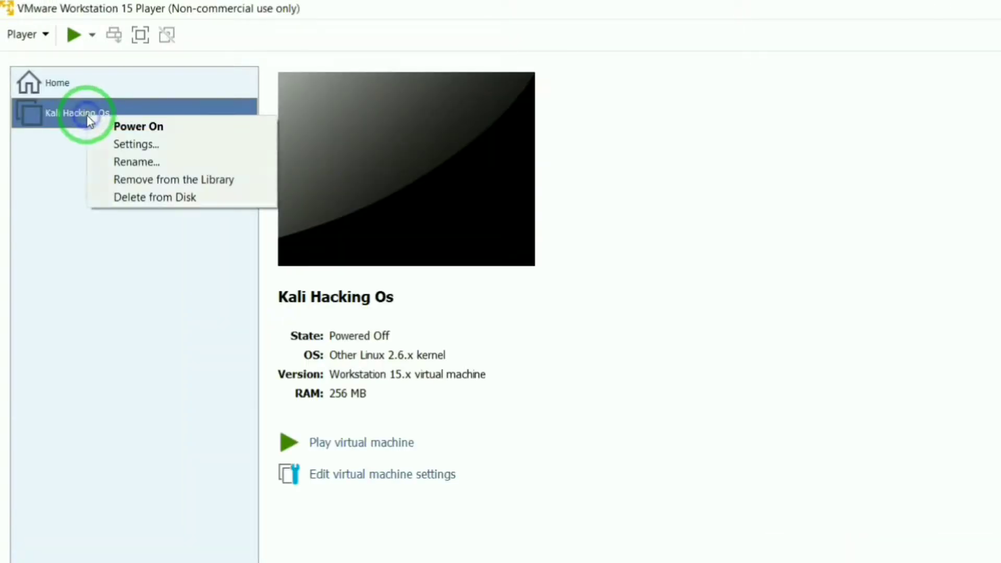
left_click(126, 148)
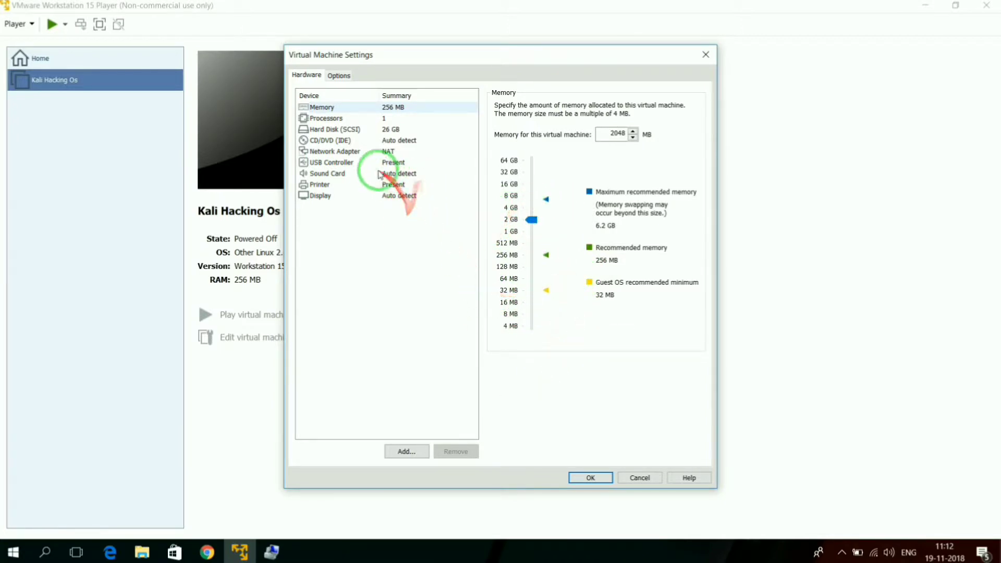
Step: Set the CD/DVD drive to use the ISO image kali-linux-2018.4-i386 from Desktop > workstation > kali-linux-2018-4-i386-iso, and save the virtual machine settings
left_click(317, 142)
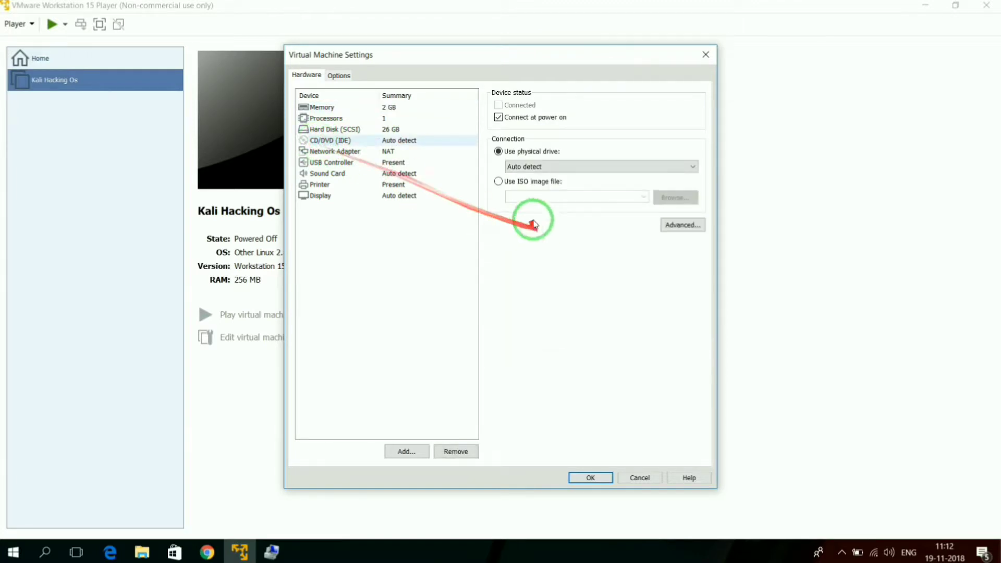
left_click(498, 182)
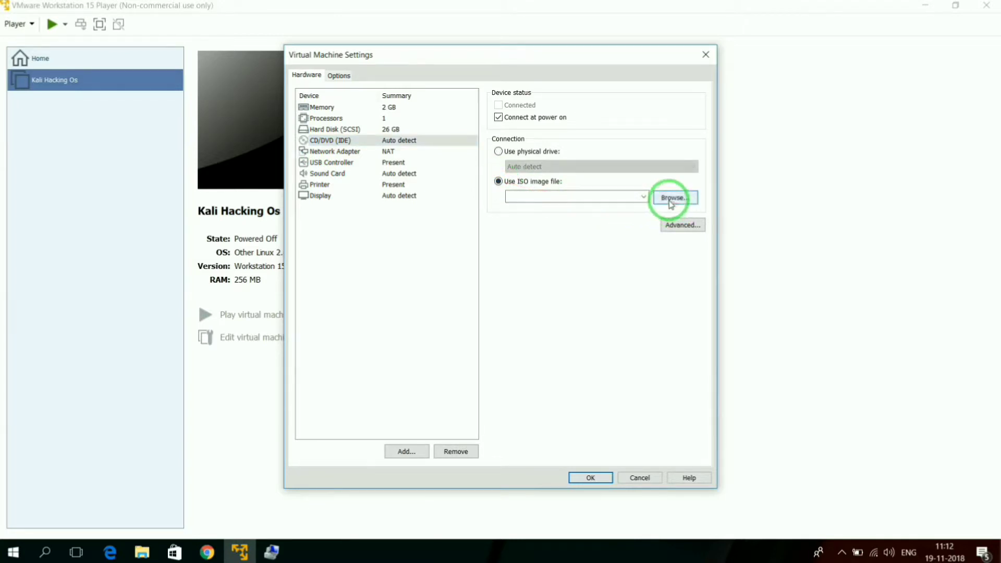
left_click(663, 201)
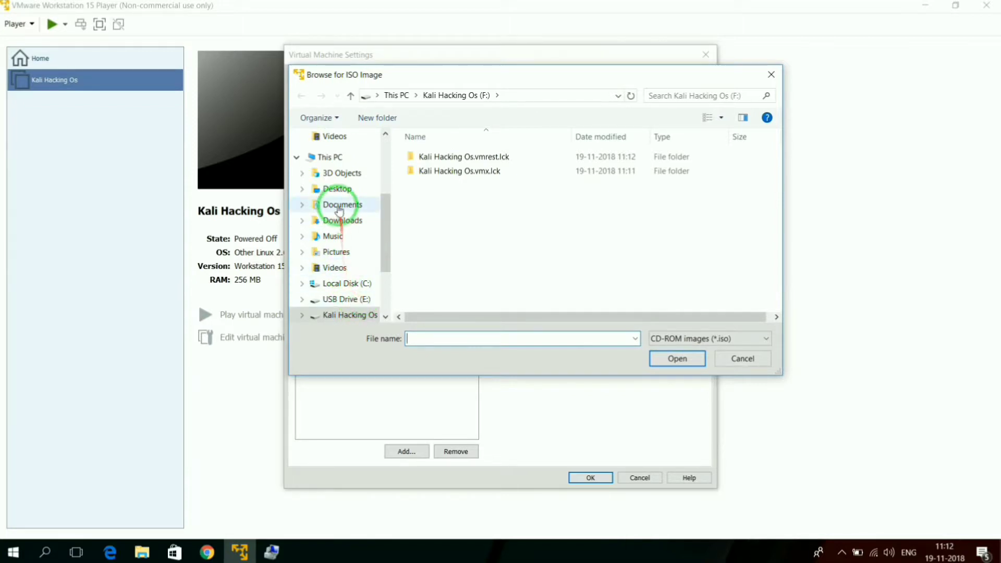
left_click(328, 191)
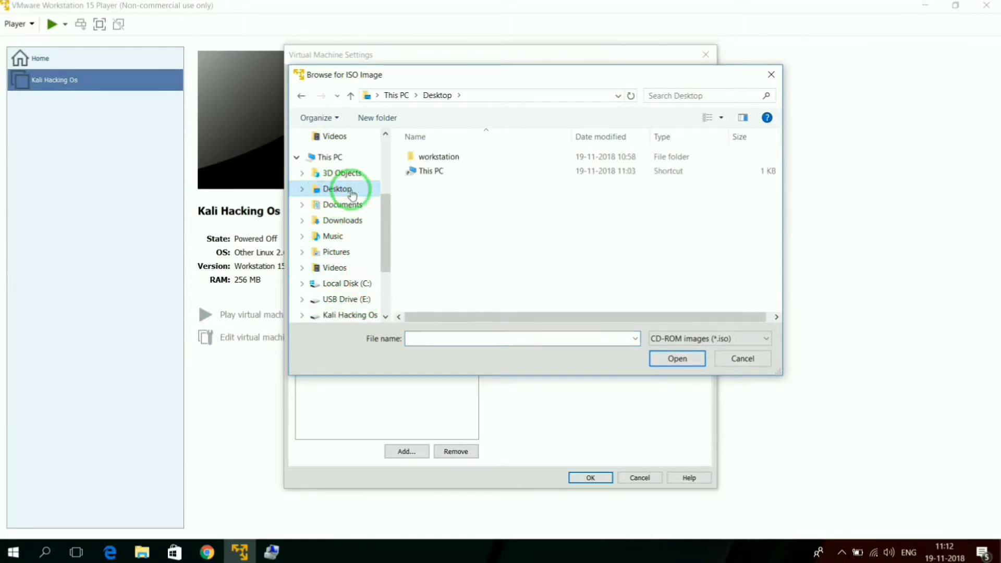
double_click(422, 159)
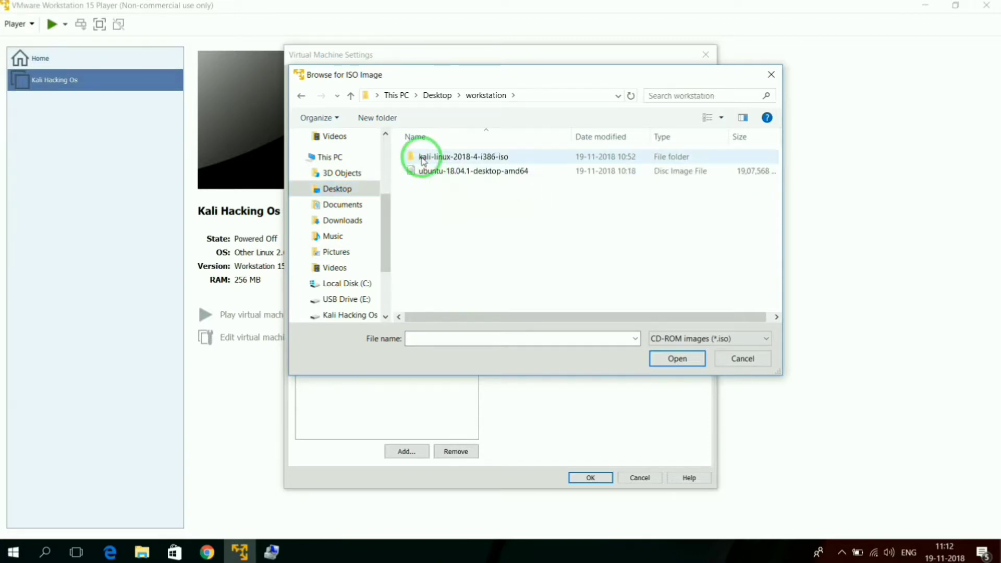
double_click(422, 158)
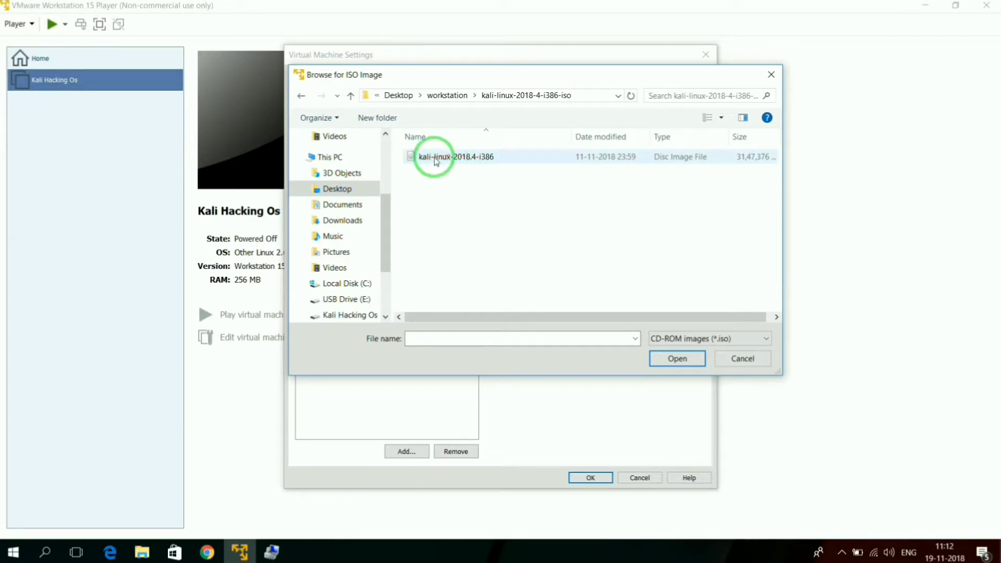
left_click(428, 158)
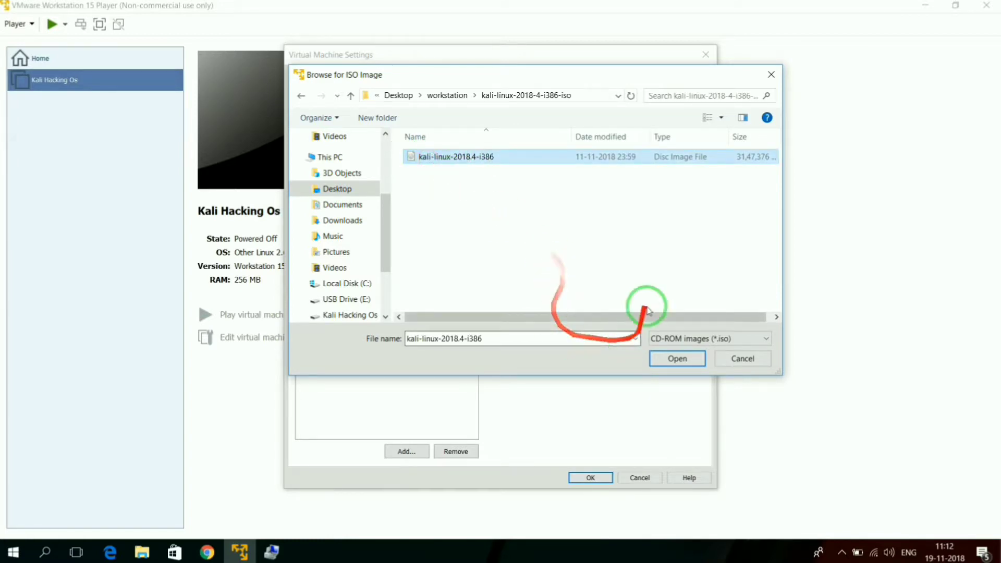
left_click(678, 359)
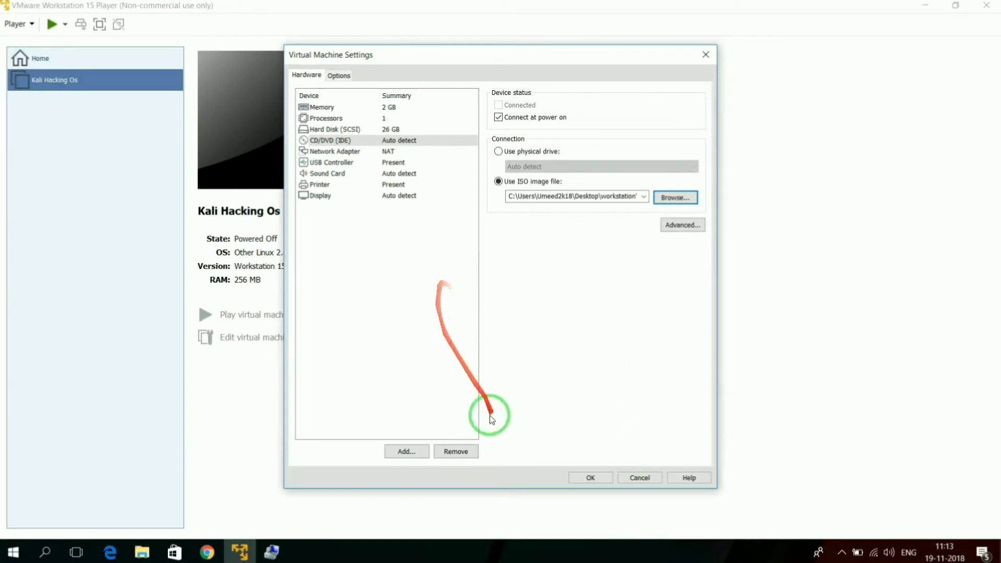
left_click(322, 106)
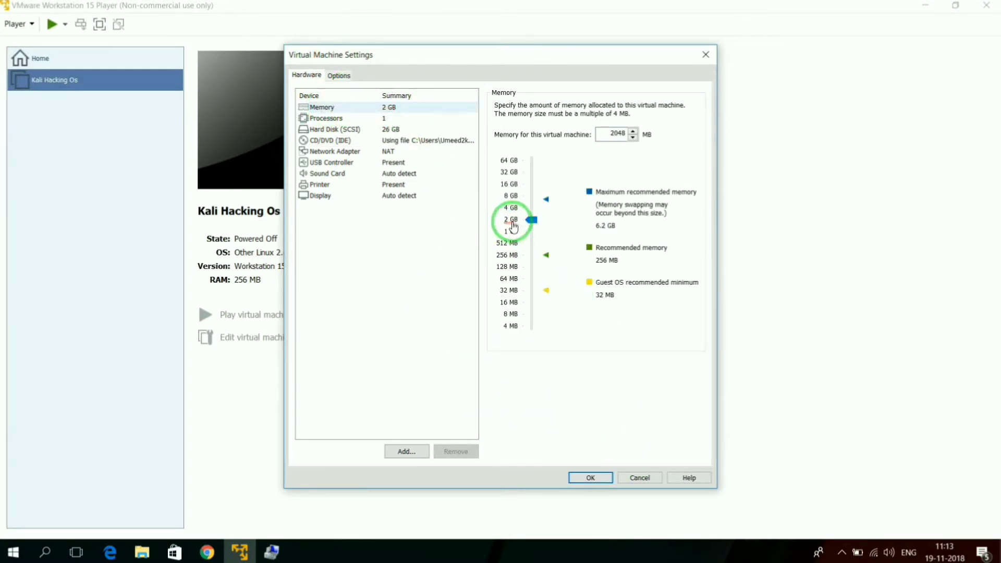
left_click(324, 142)
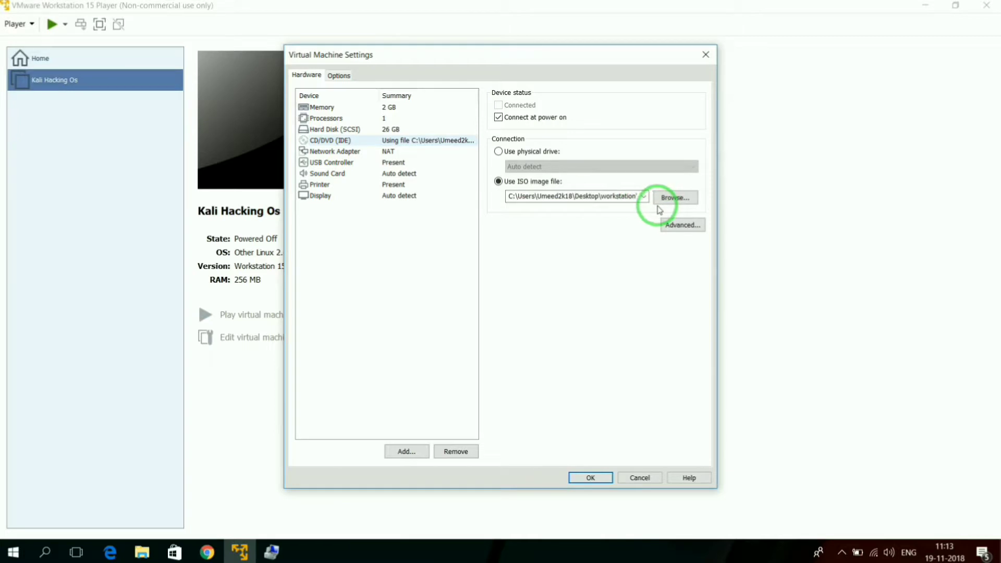
left_click(591, 479)
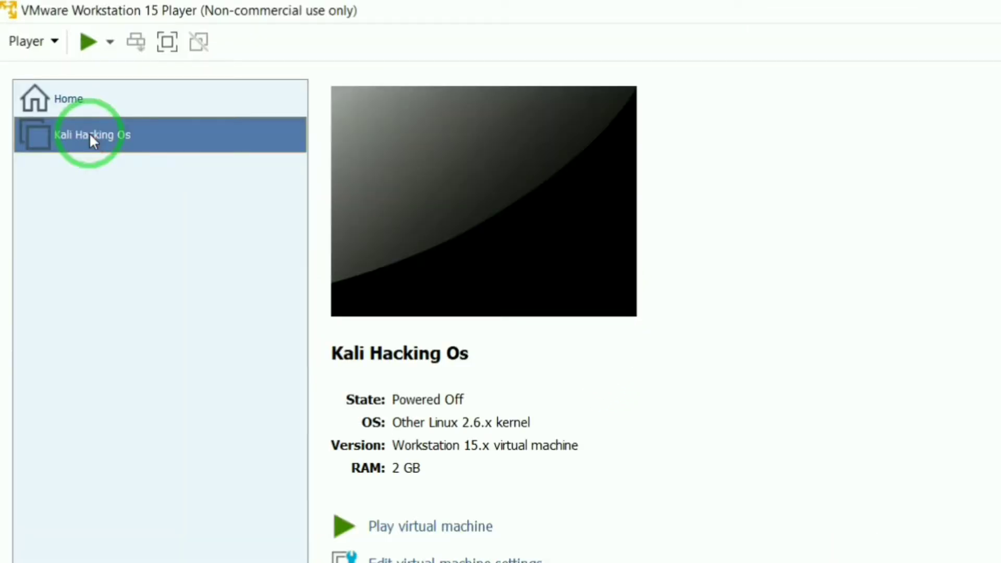
Step: Power on the Kali Hacking Os virtual machine and start the Graphical install from the Kali boot menu
right_click(90, 136)
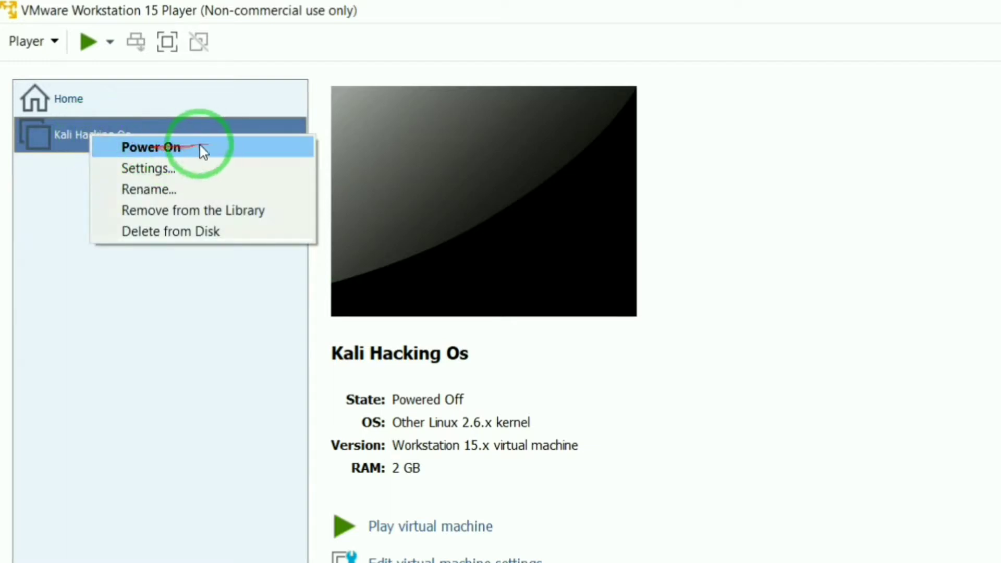
left_click(158, 147)
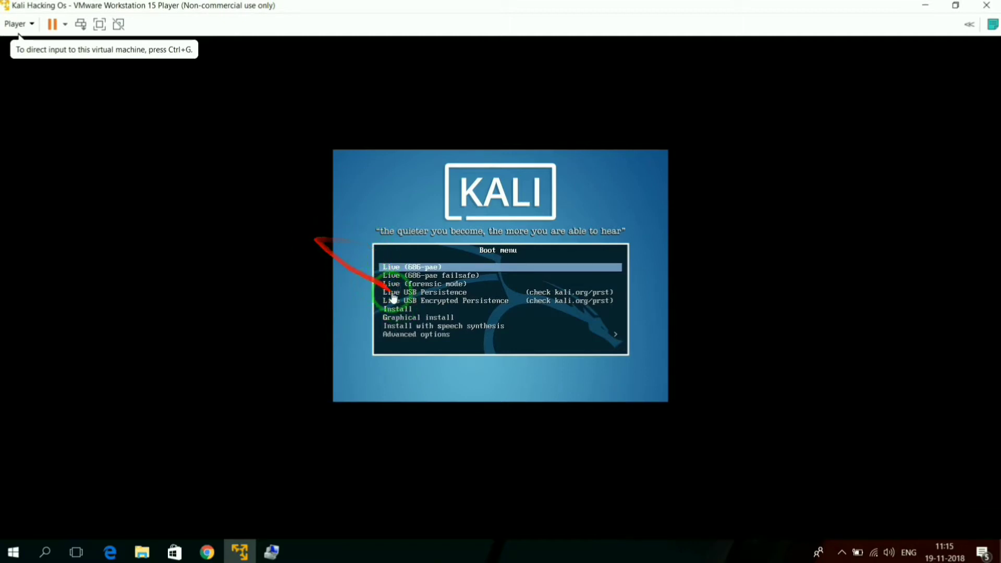
left_click(437, 323)
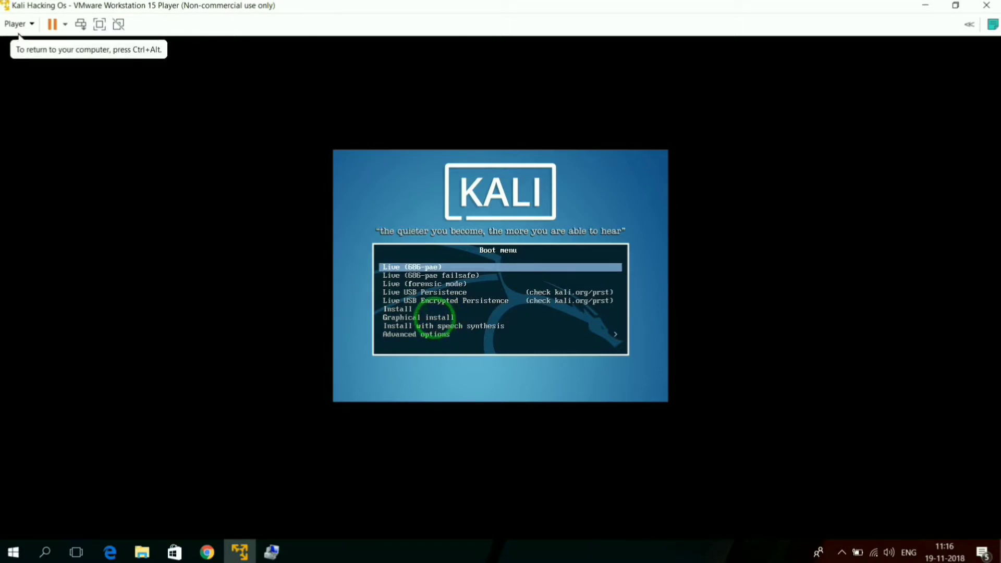
key("Down")
key("Down")
key("Down")
key("Down")
key("Down")
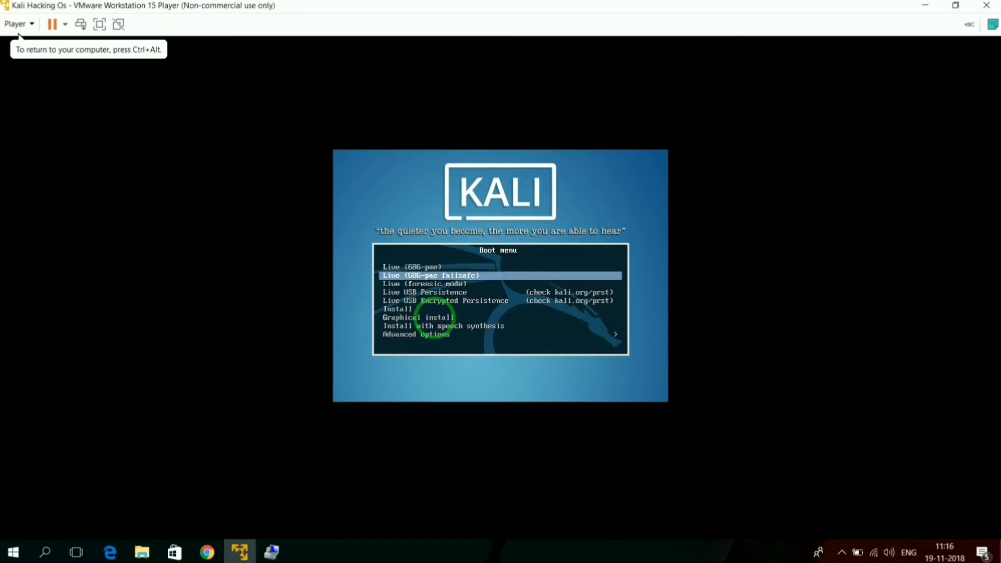
key("Down")
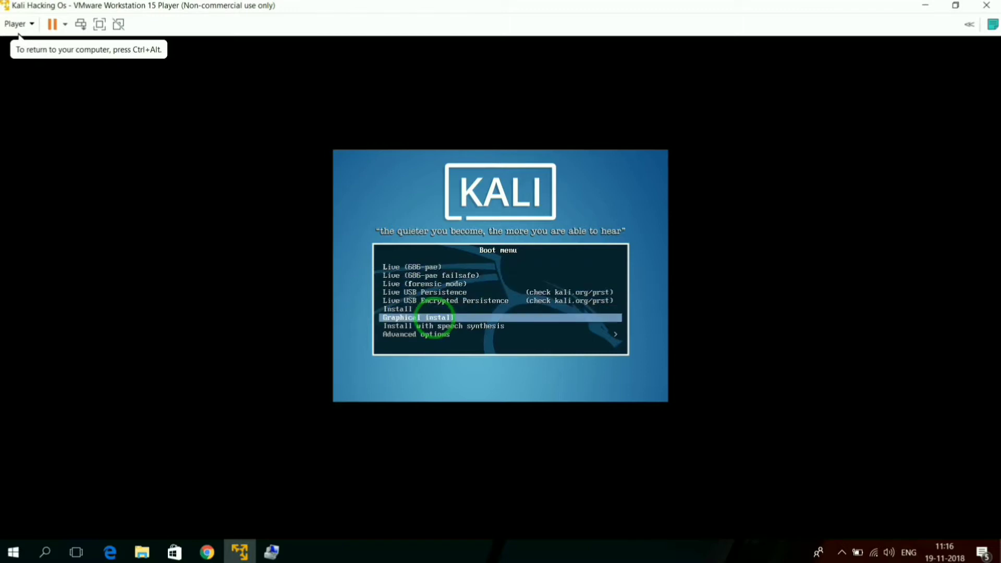
key("Return")
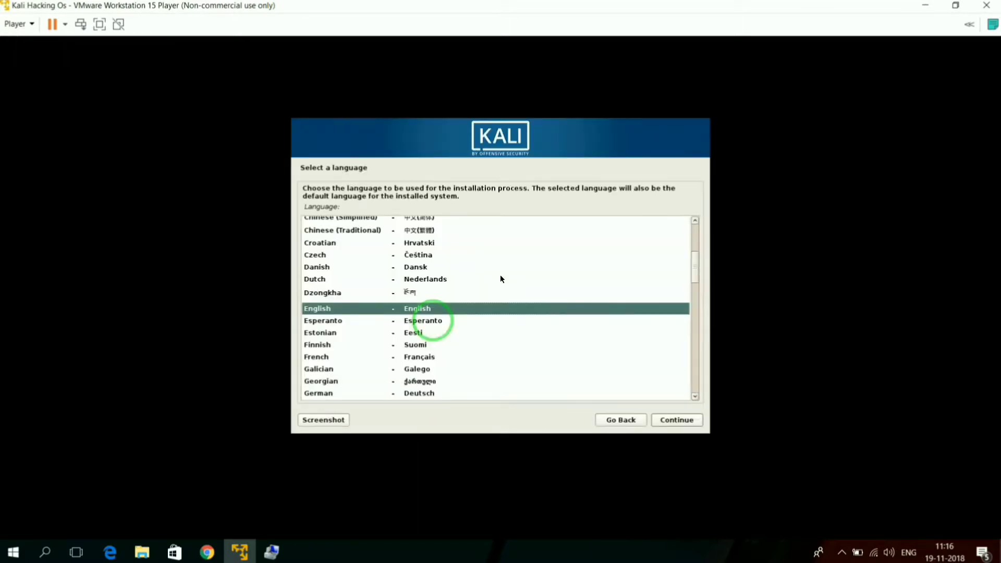
Step: Accept English as the installation language and select India as the location
left_click(675, 420)
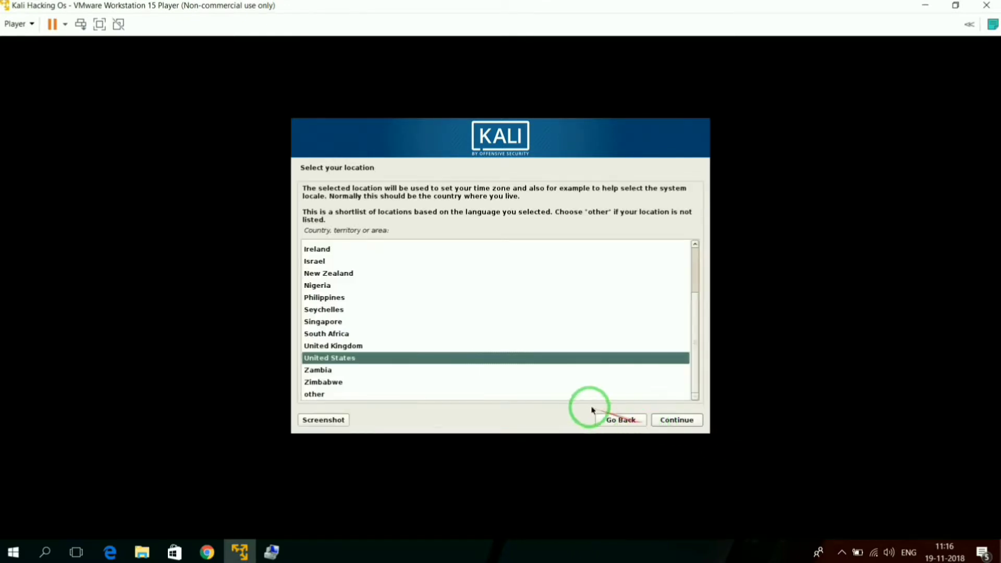
scroll(403, 342, "up", 2)
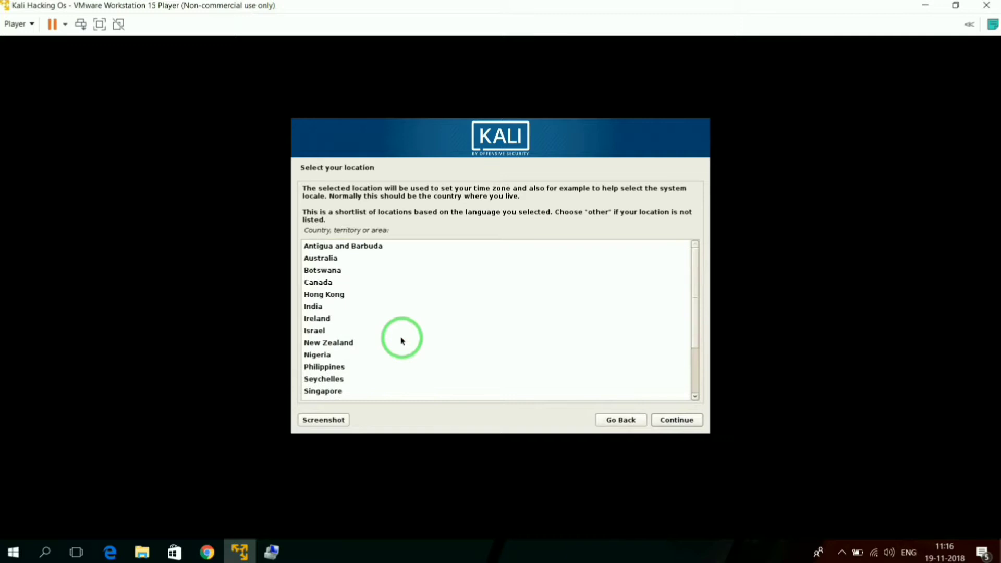
left_click(314, 308)
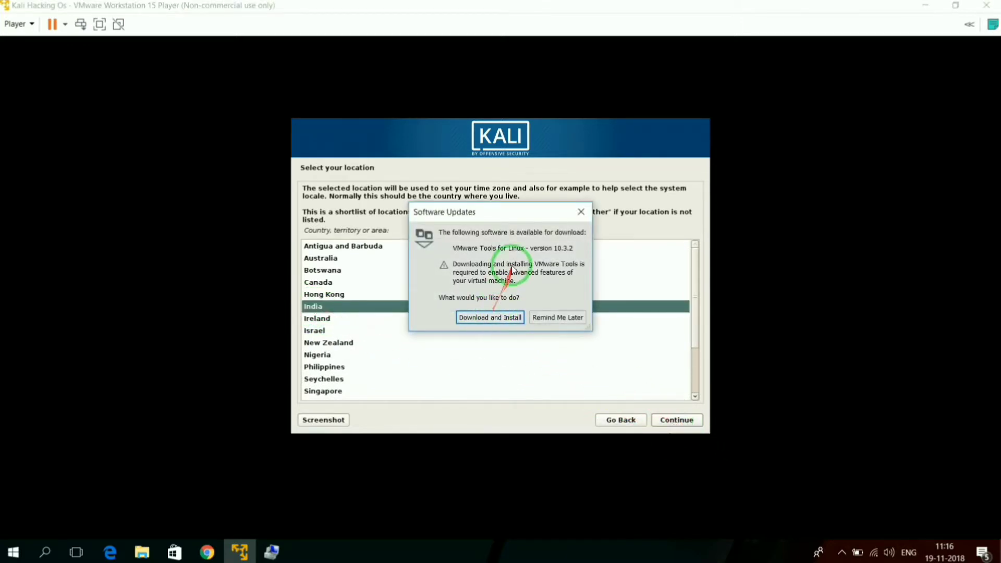
Step: Download and install the VMware Tools for Linux update, and confirm India as the installation location
left_click(494, 318)
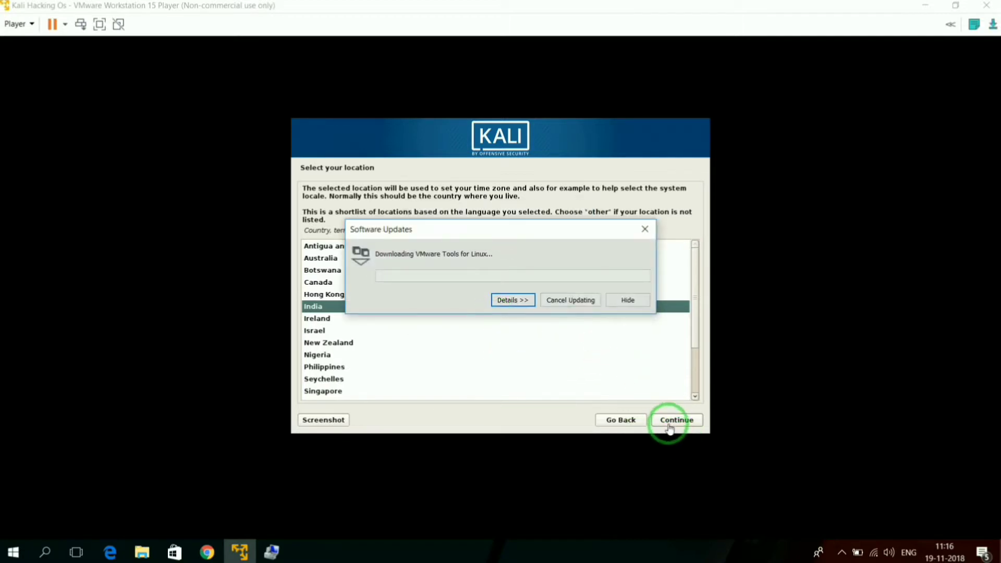
left_click_drag(532, 231, 529, 471)
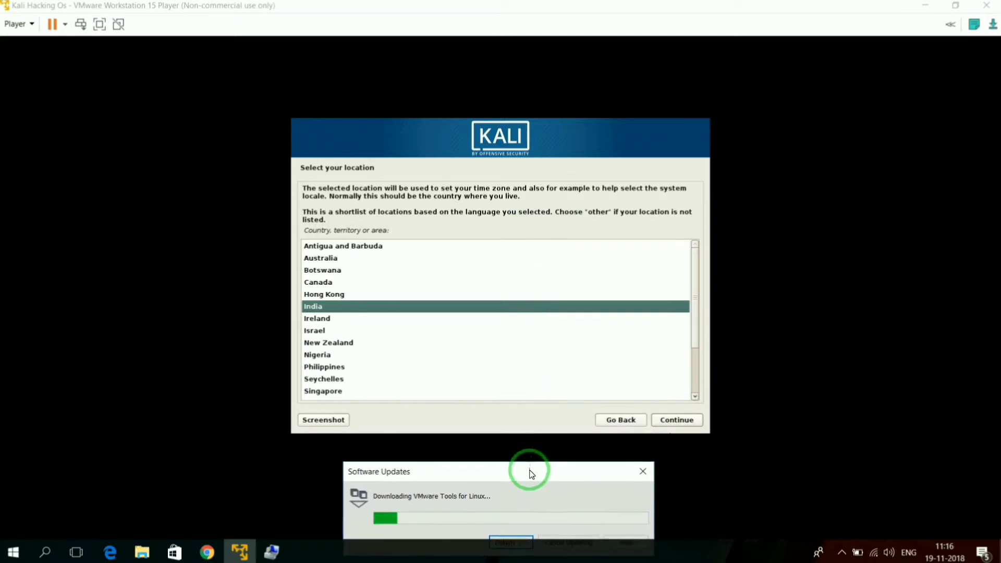
left_click(670, 424)
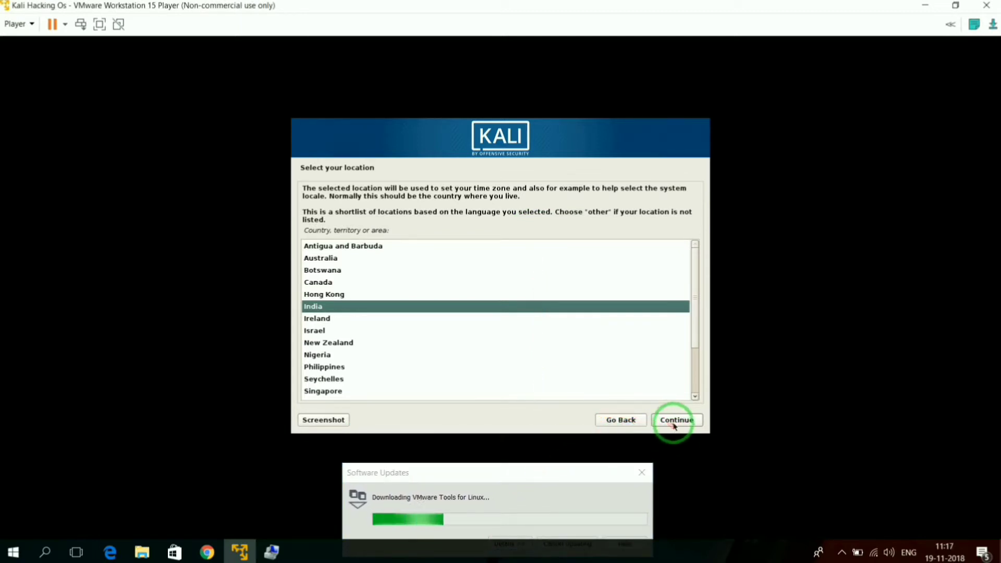
left_click(639, 367)
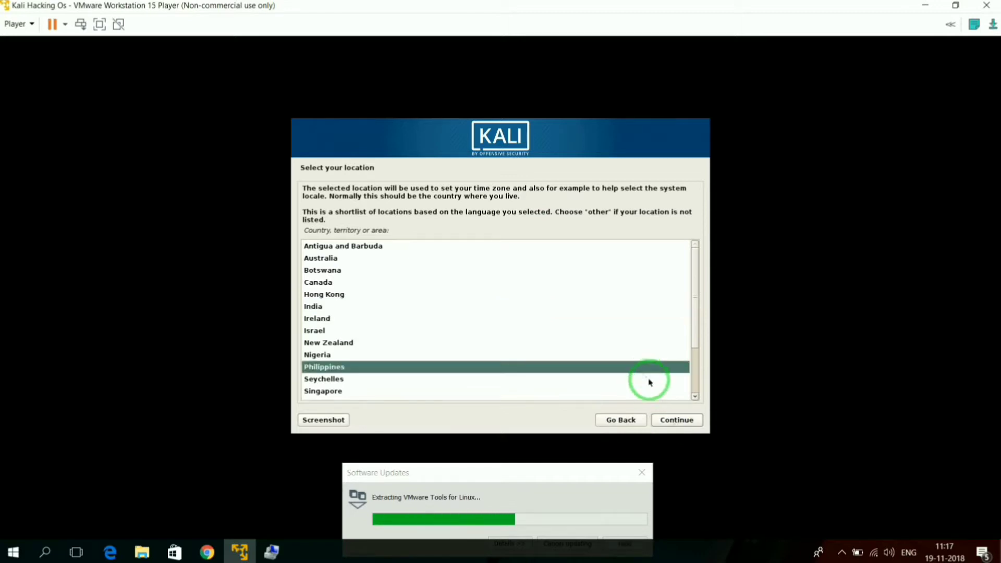
left_click(311, 307)
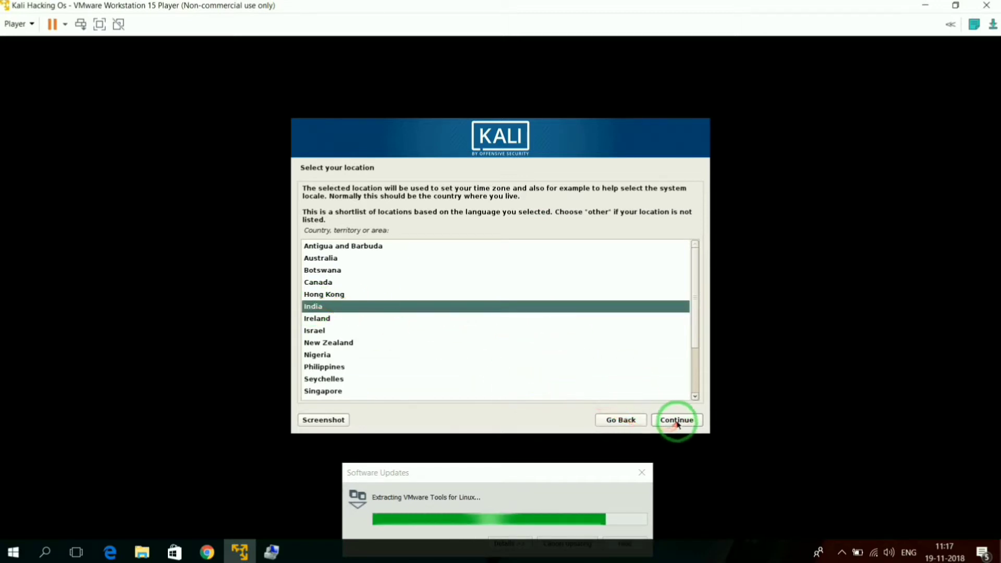
left_click(676, 420)
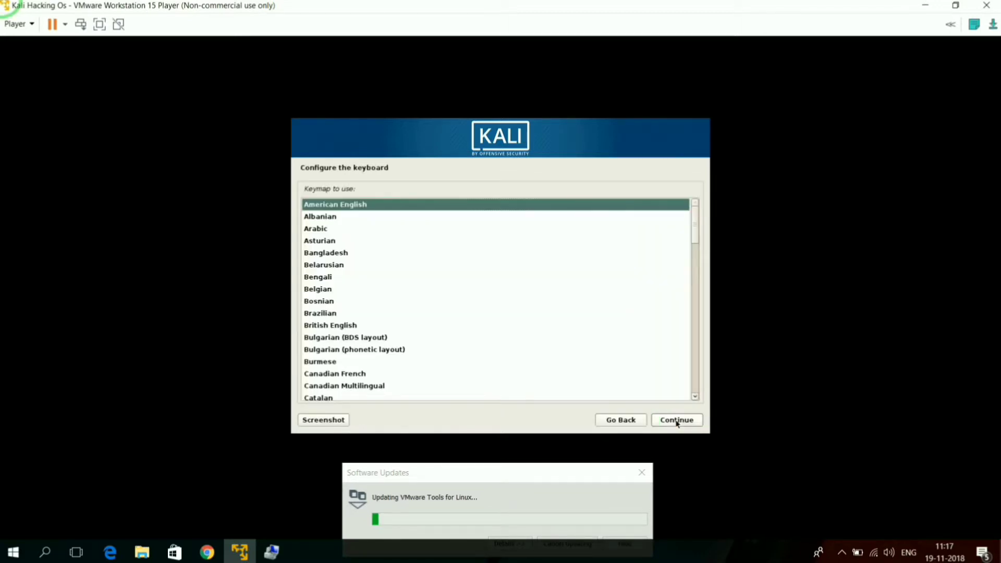
Step: Look through the available keymaps and accept American English as the keyboard layout
left_click(465, 375)
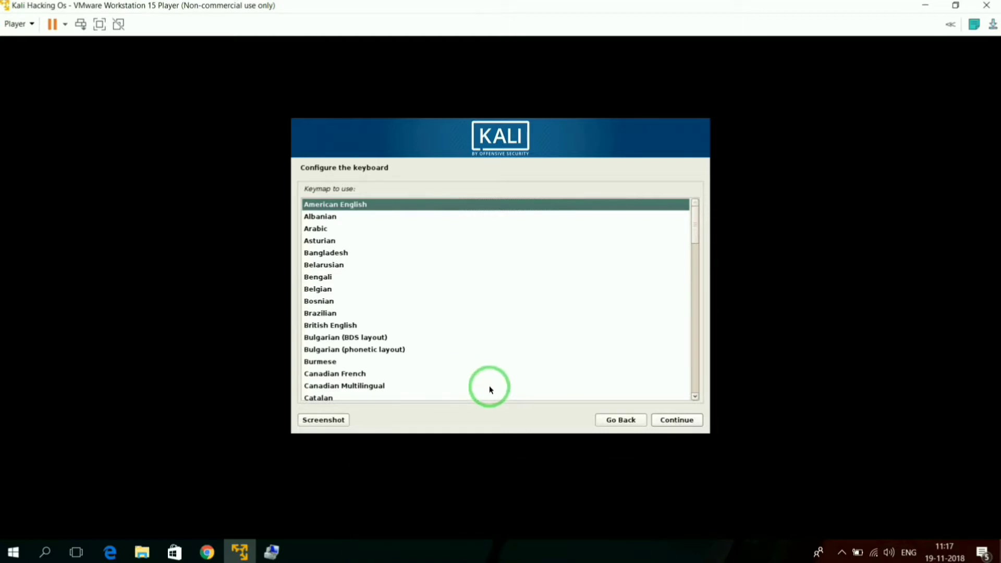
scroll(400, 289, "down", 1)
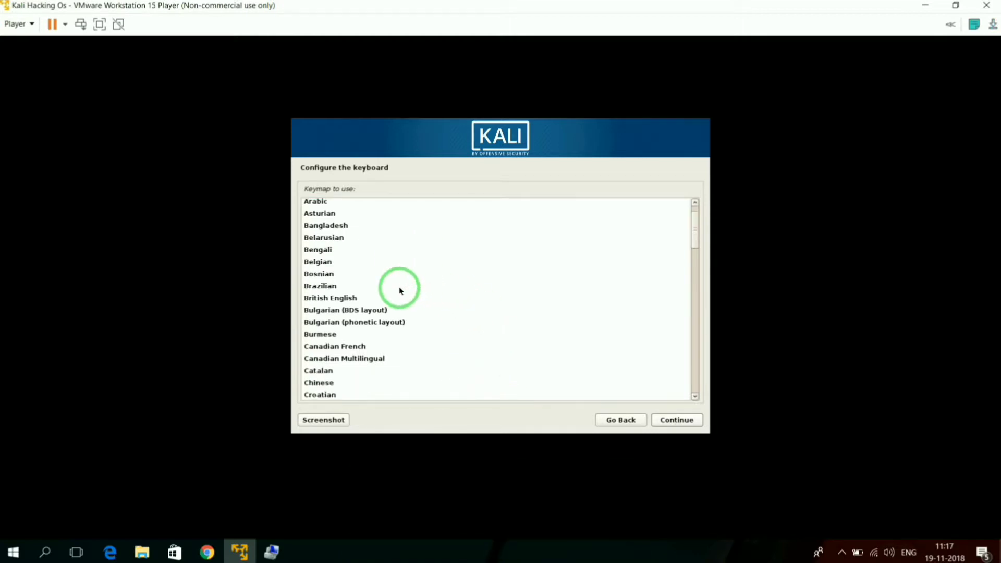
scroll(400, 290, "down", 5)
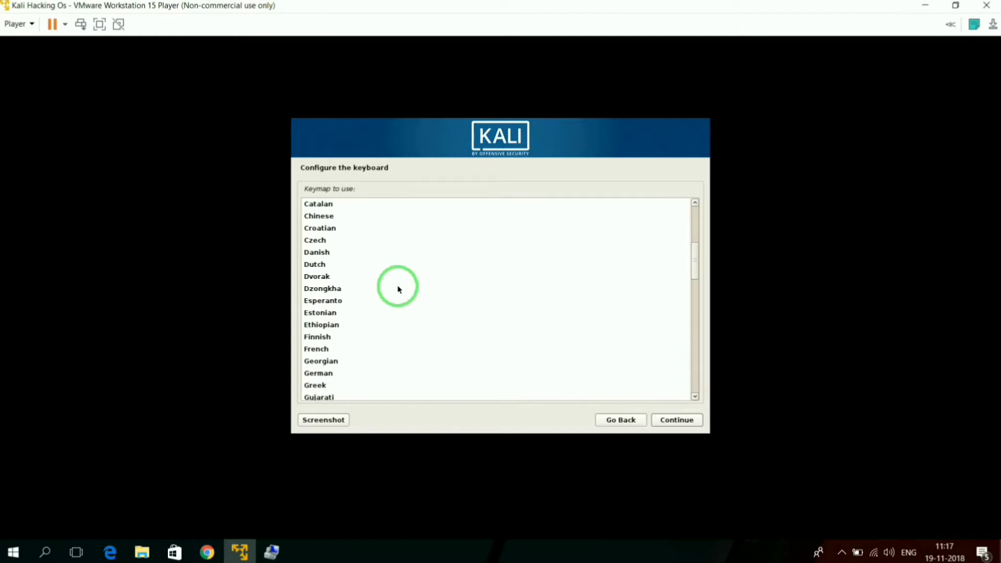
scroll(398, 289, "down", 3)
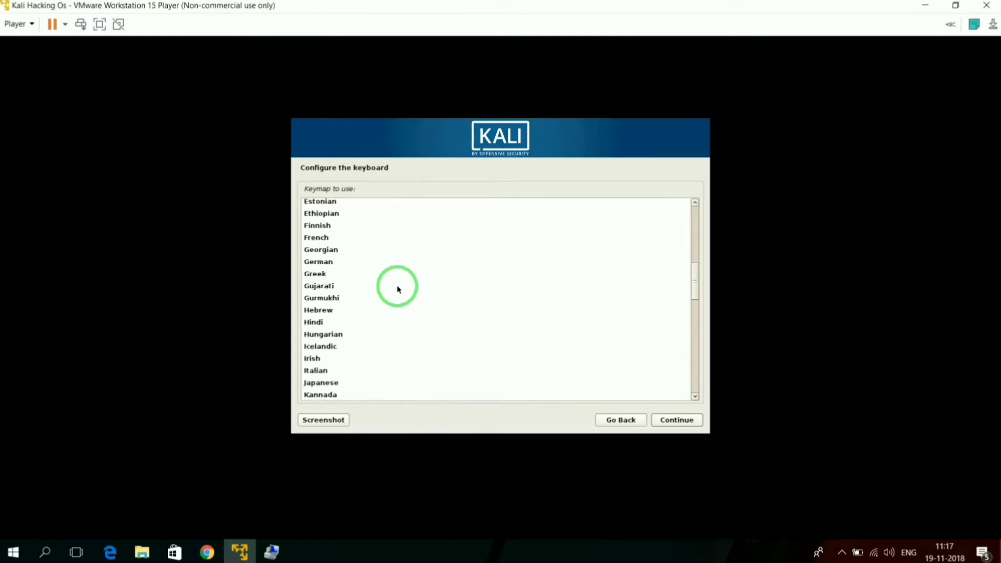
scroll(398, 289, "down", 1)
scroll(399, 290, "up", 9)
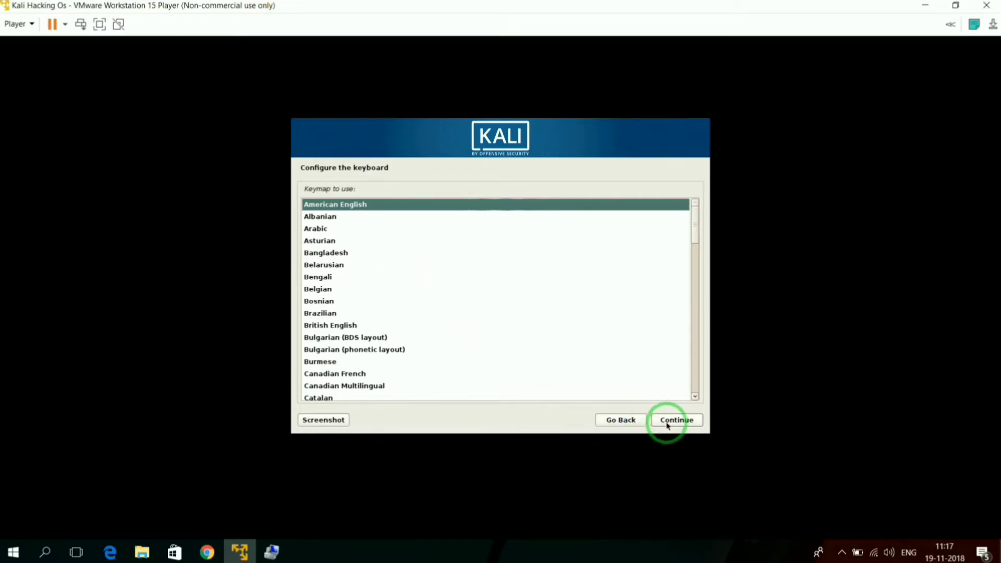
left_click(667, 421)
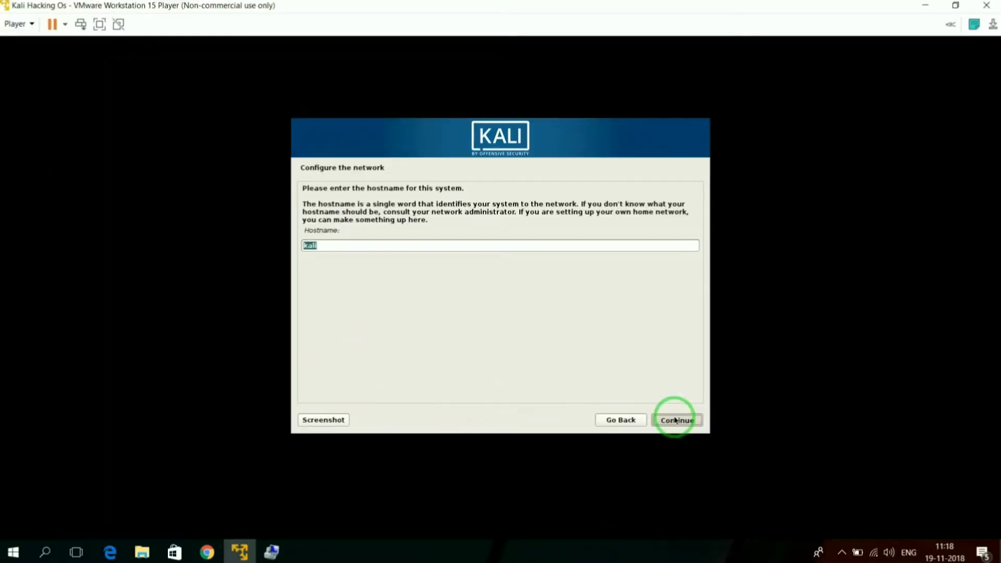
Step: Keep kali as the hostname, leave the domain name empty and continue to the root password setup
left_click(675, 420)
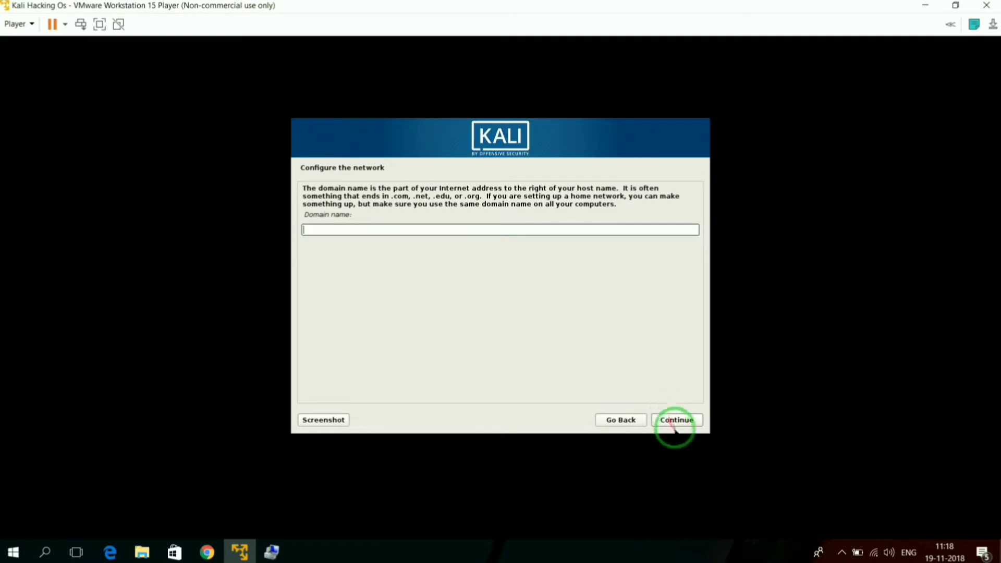
left_click(671, 423)
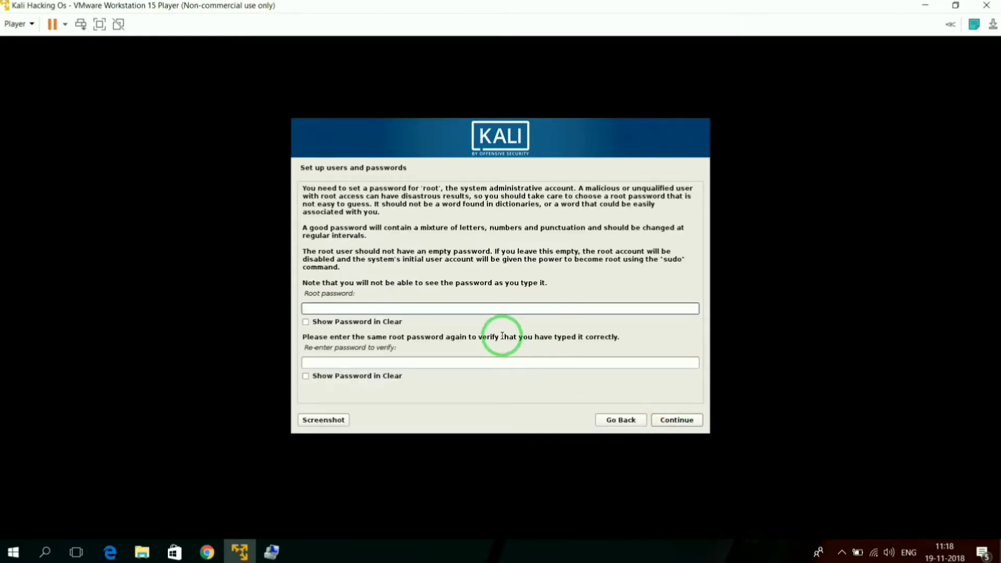
key("Tab")
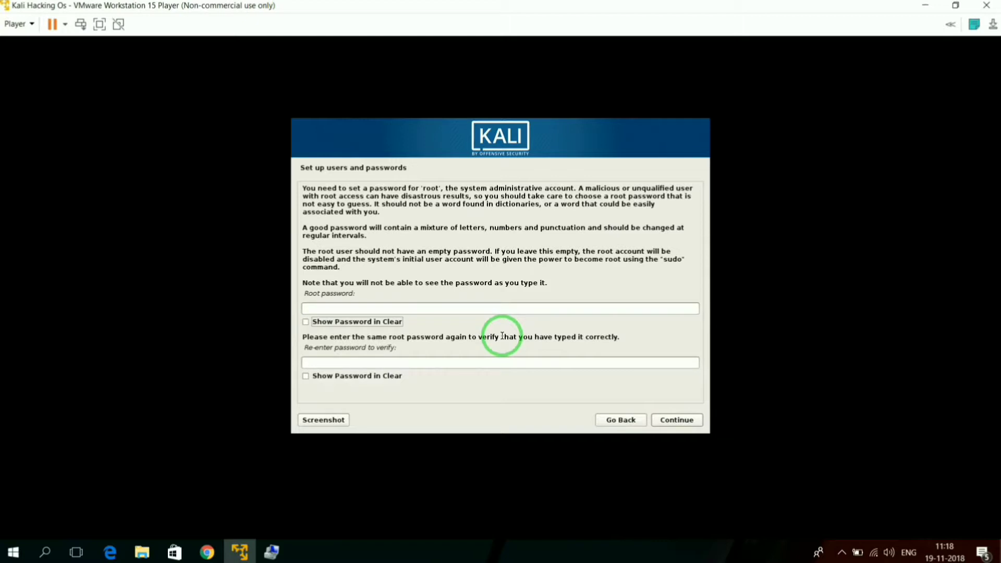
Step: Enter the root password, repeat it for verification and continue to disk partitioning
left_click(398, 306)
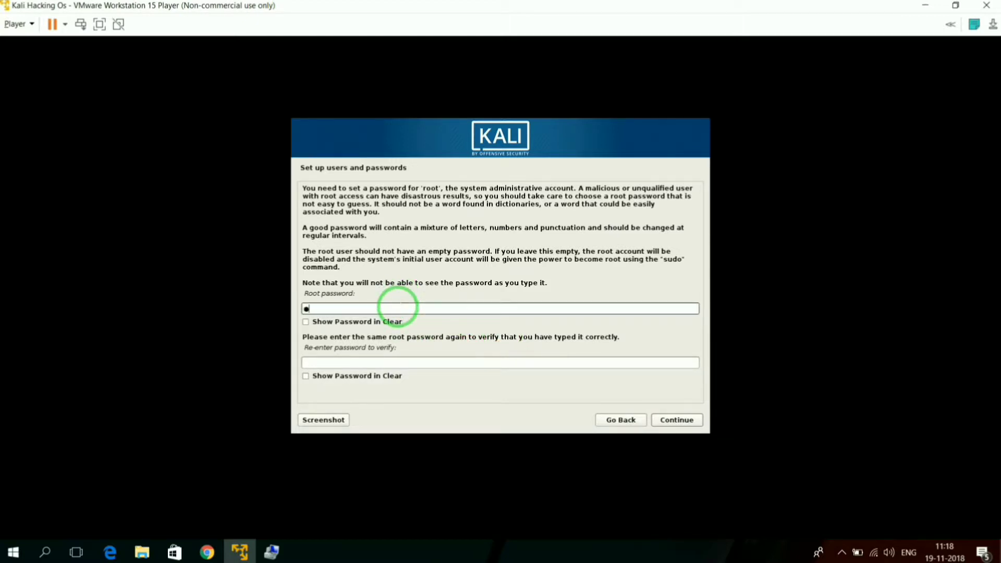
left_click(395, 366)
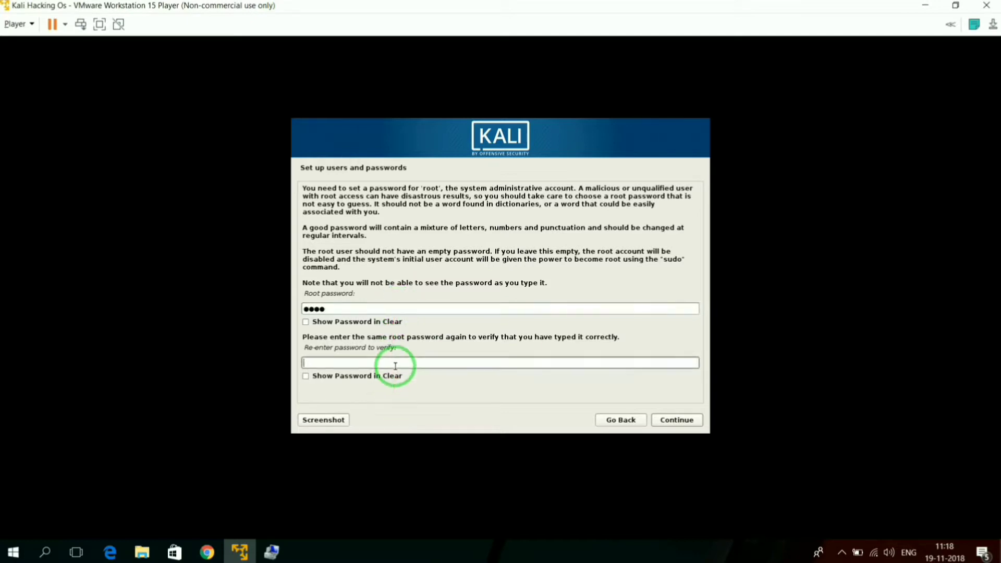
left_click(676, 420)
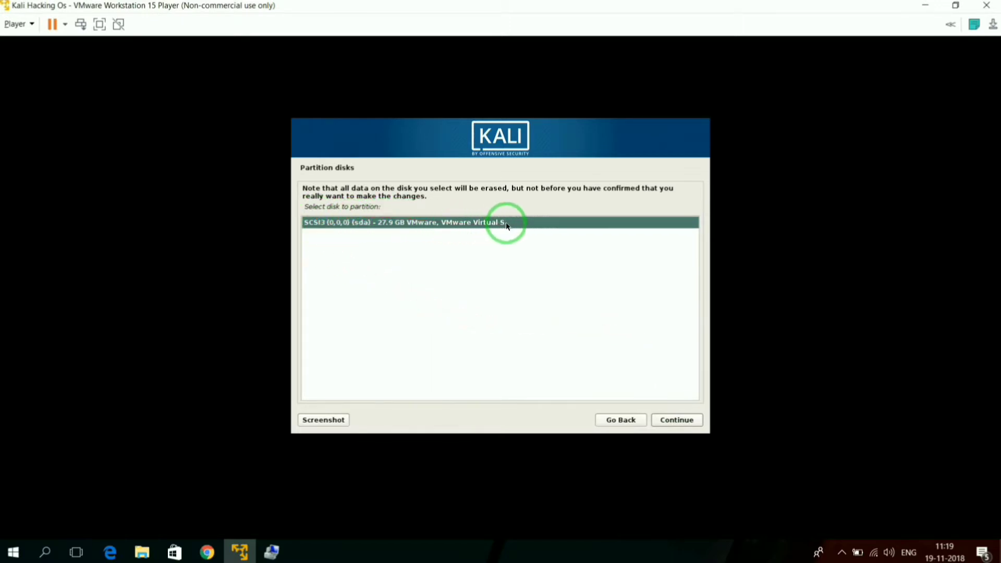
Step: Partition the SCSI3 (sda) disk with all files in one partition and write the changes to disk
left_click(664, 422)
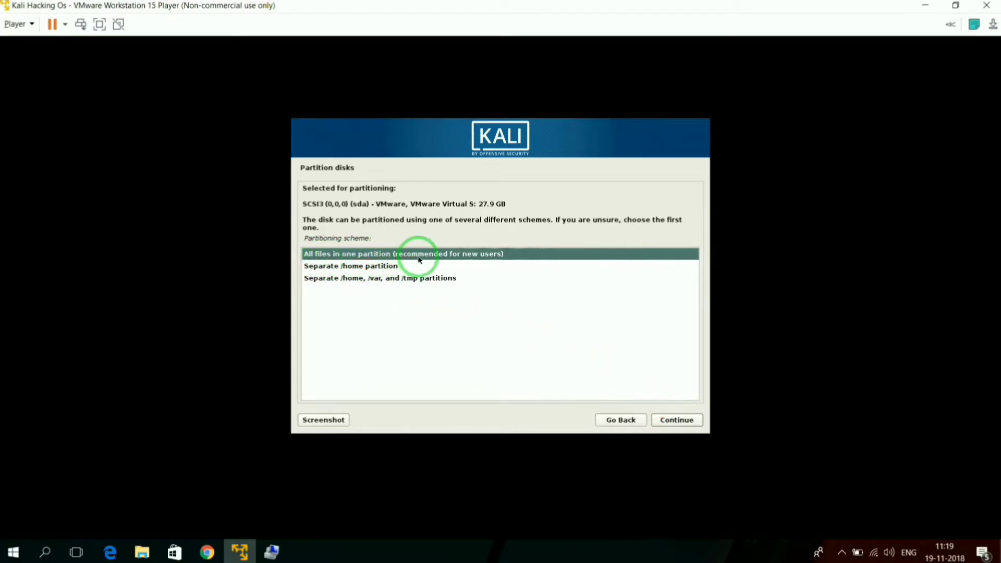
left_click(675, 421)
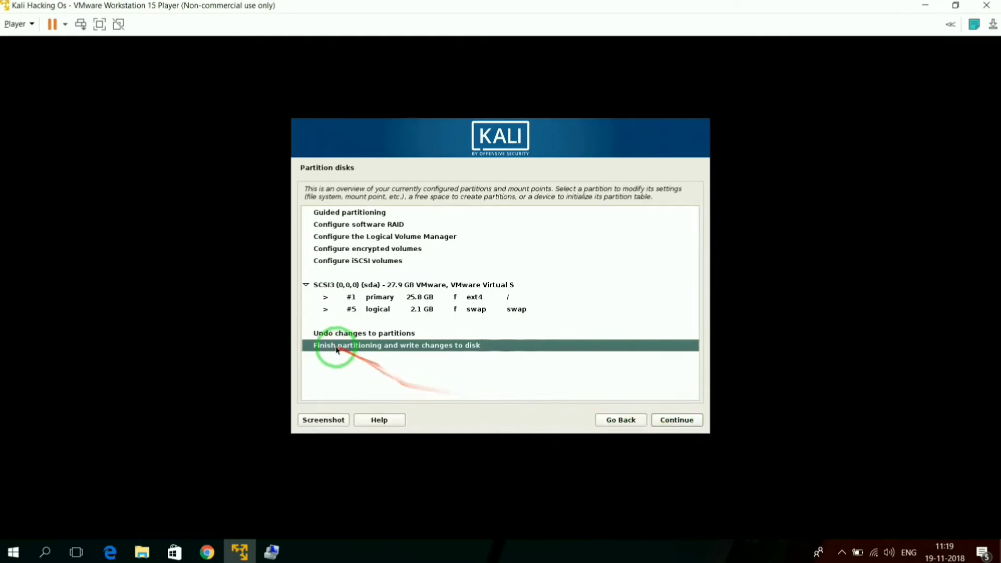
left_click(669, 422)
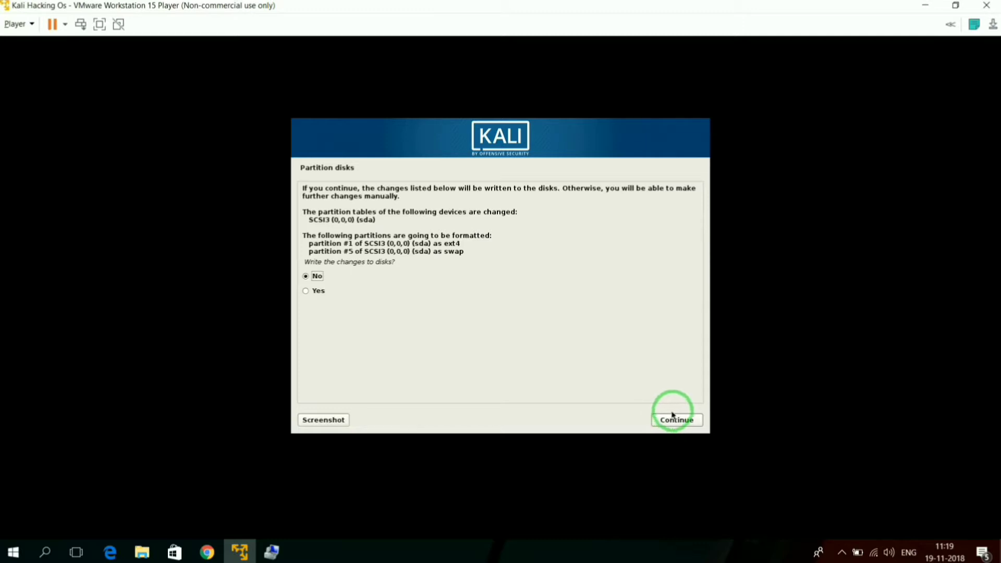
left_click(308, 290)
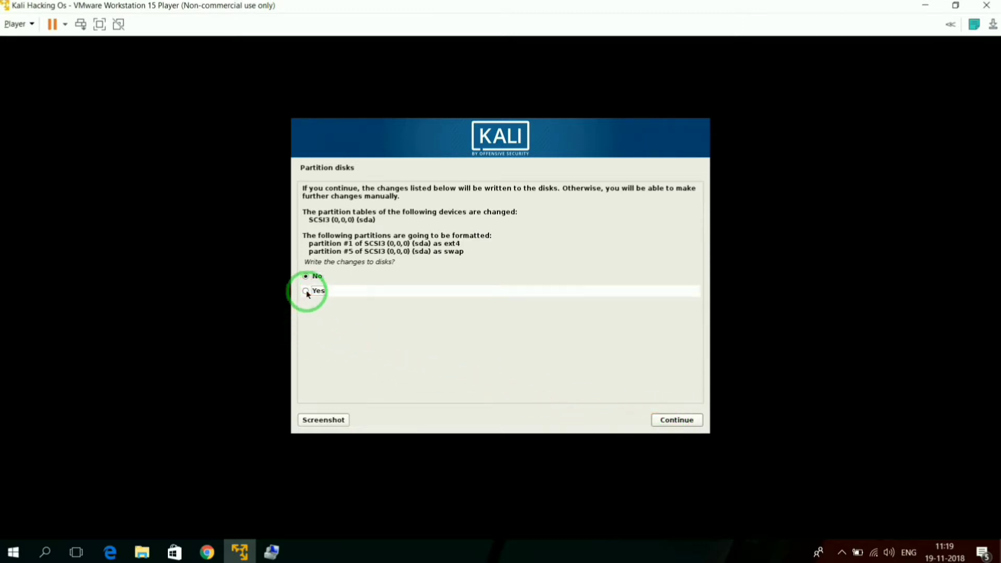
left_click(659, 423)
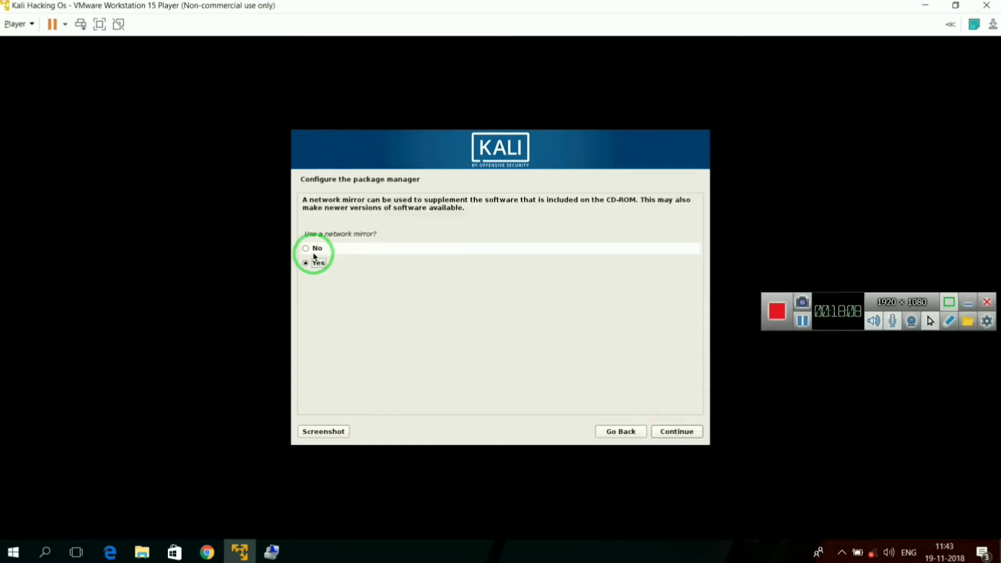
Step: Continue with a network mirror enabled and install the GRUB boot loader to the master boot record on /dev/sda
left_click(660, 433)
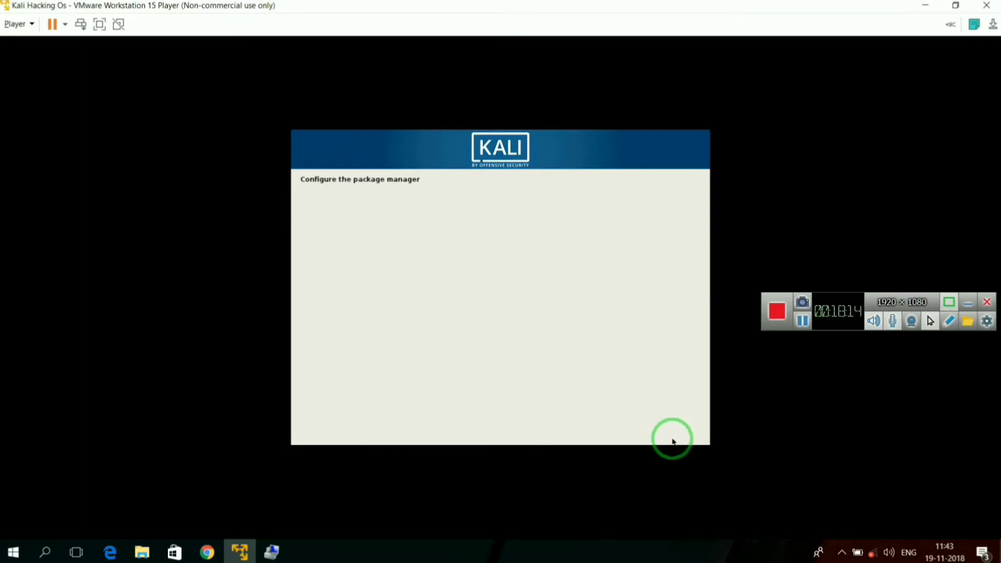
mouse_move(869, 554)
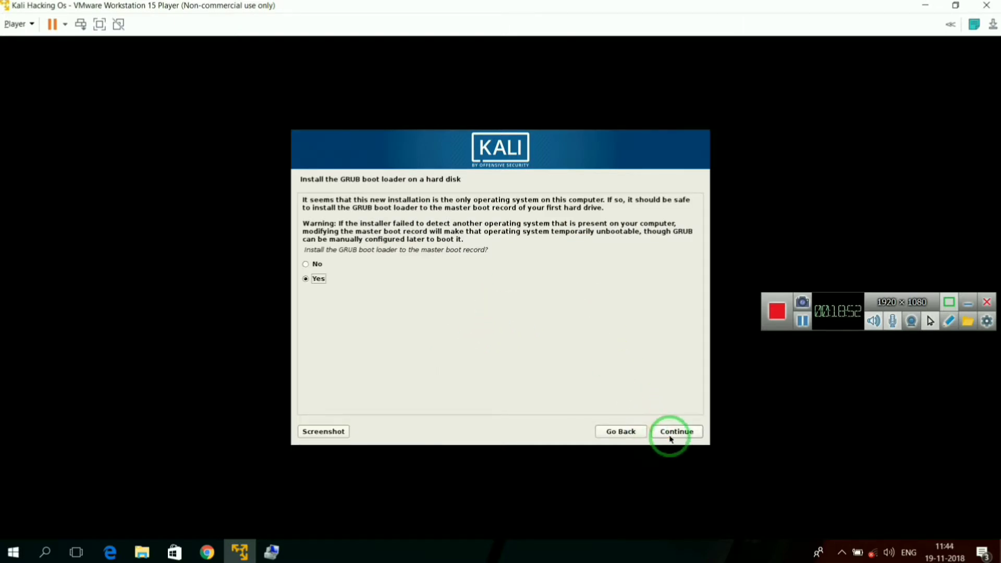
left_click(693, 434)
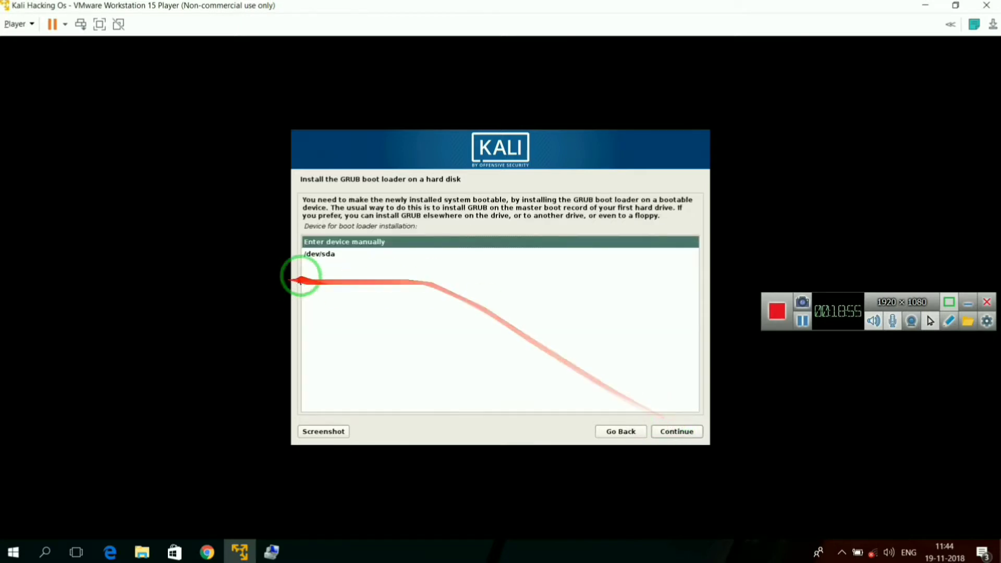
left_click(322, 255)
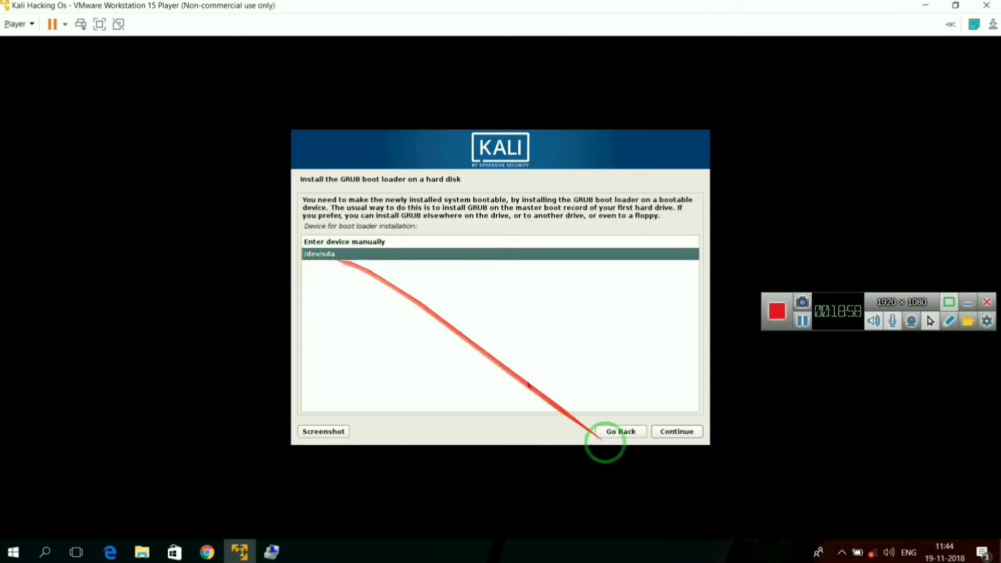
left_click(662, 430)
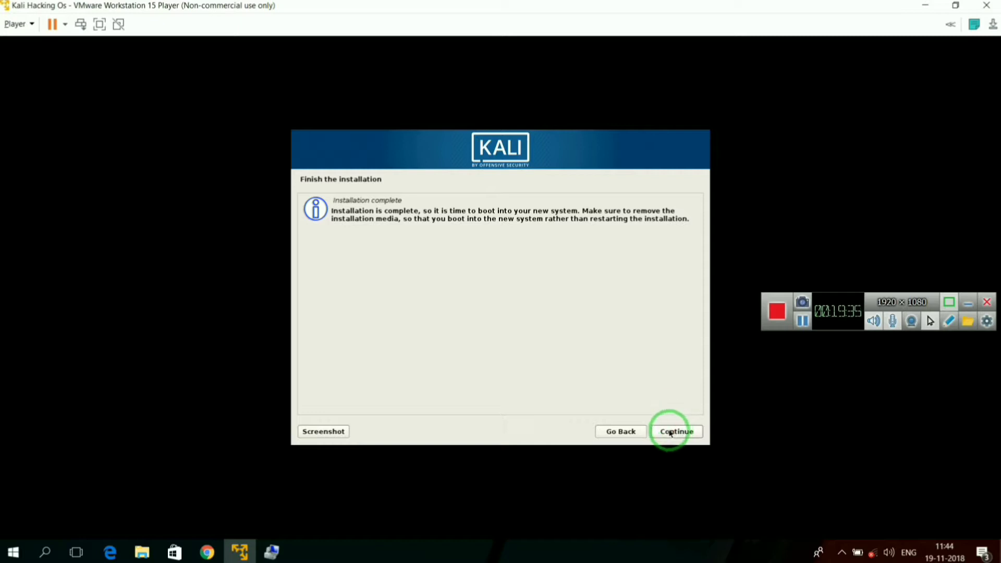
Step: Finish the Kali installation, boot into the new system and sign in with the username Root
left_click(668, 433)
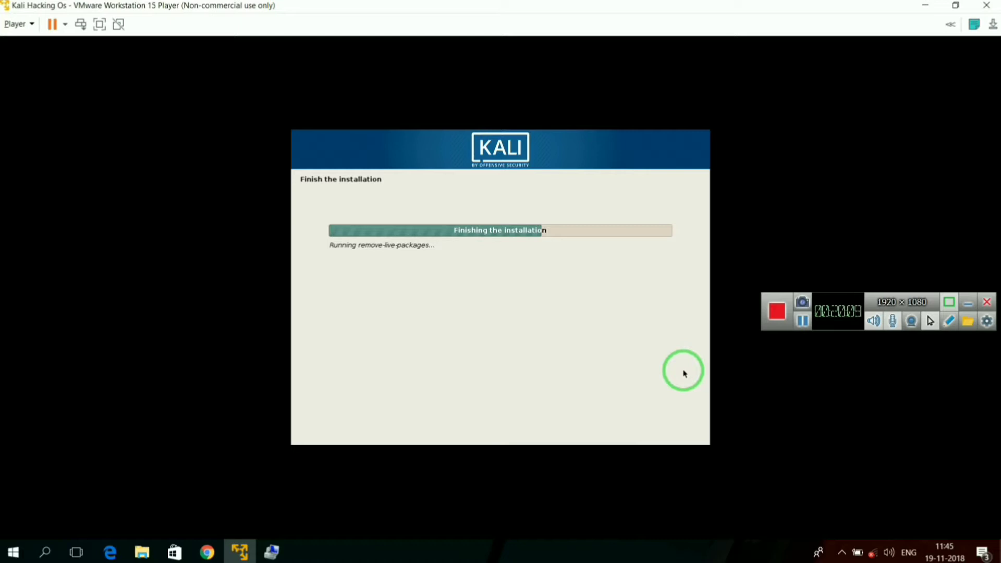
left_click(802, 320)
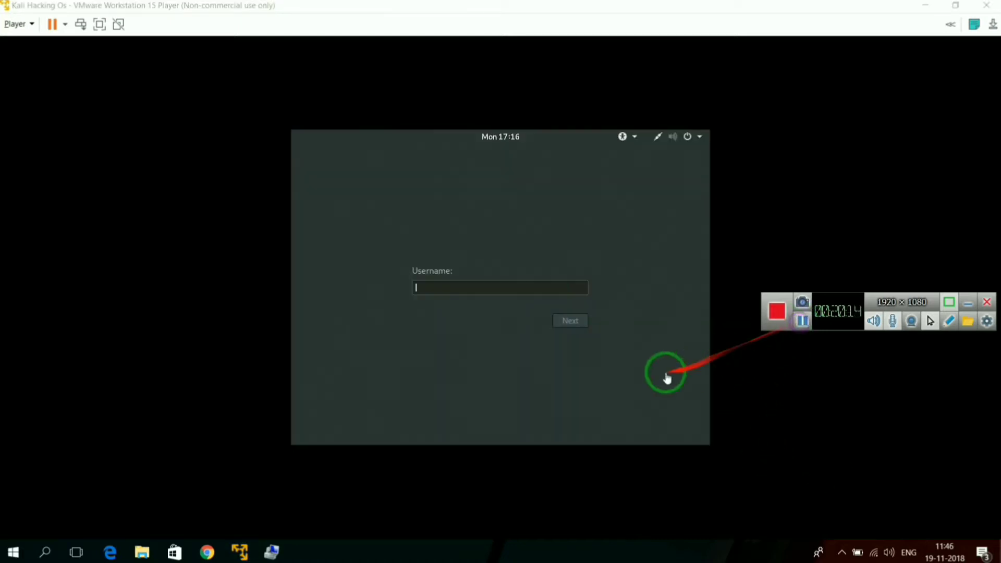
type("Root")
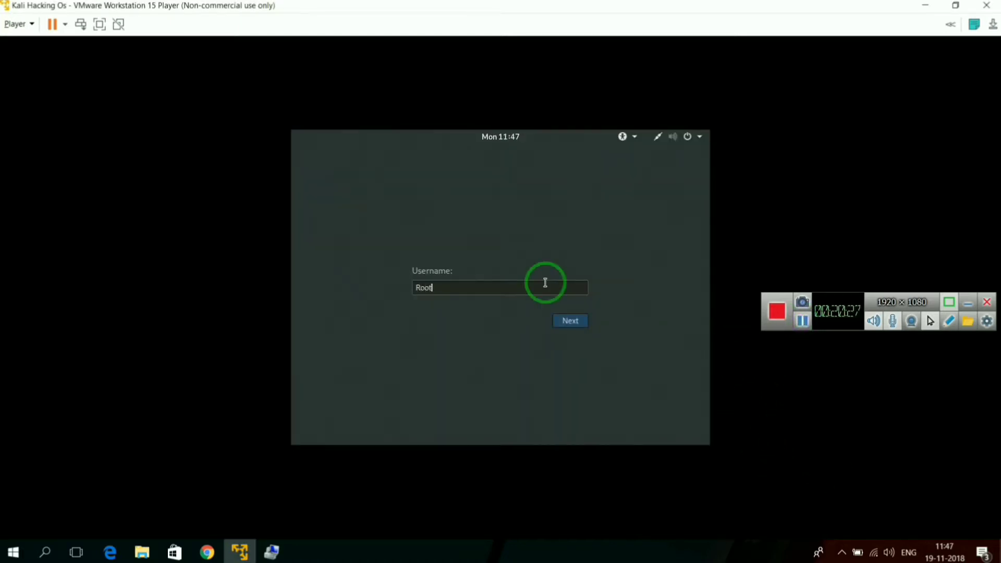
left_click(572, 320)
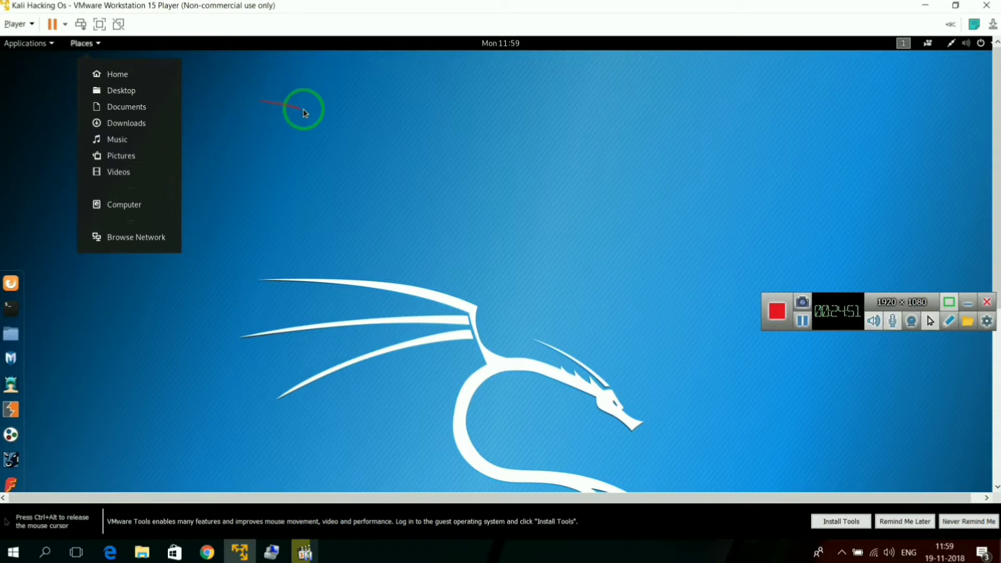
Step: Start the VMware Tools installation for the virtual machine and open the mounted VMware Tools disc in Files
left_click(304, 109)
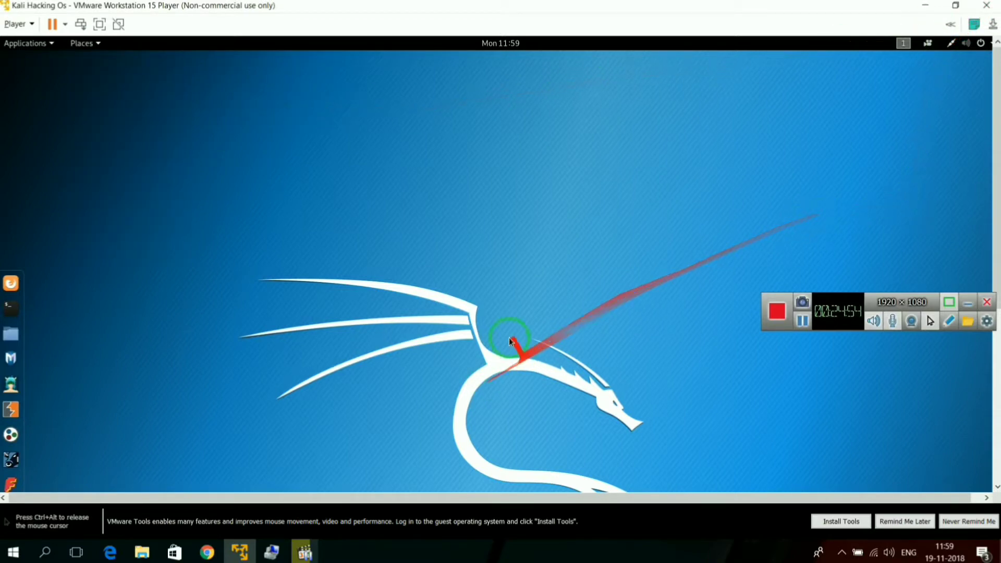
key("ctrl+alt")
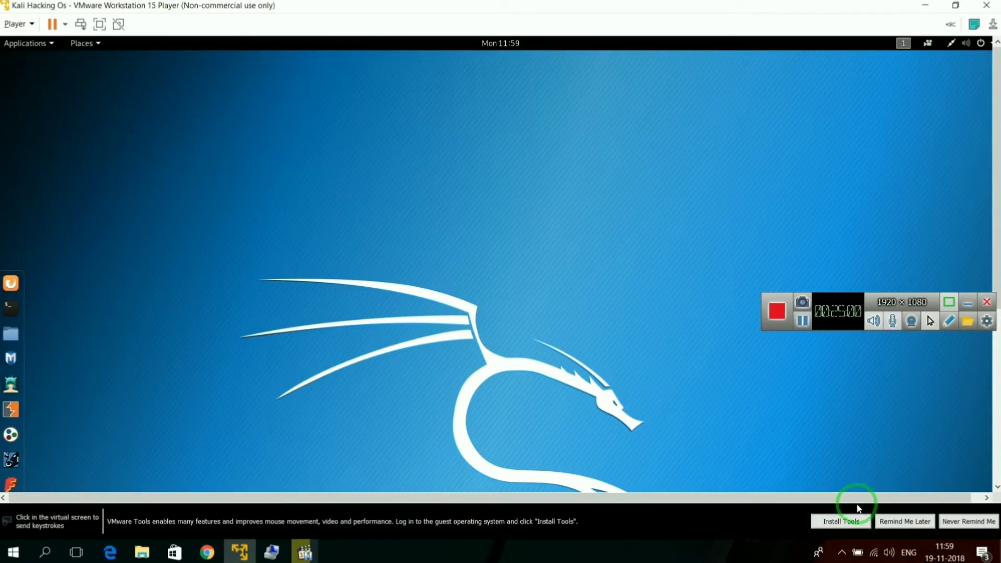
left_click(851, 522)
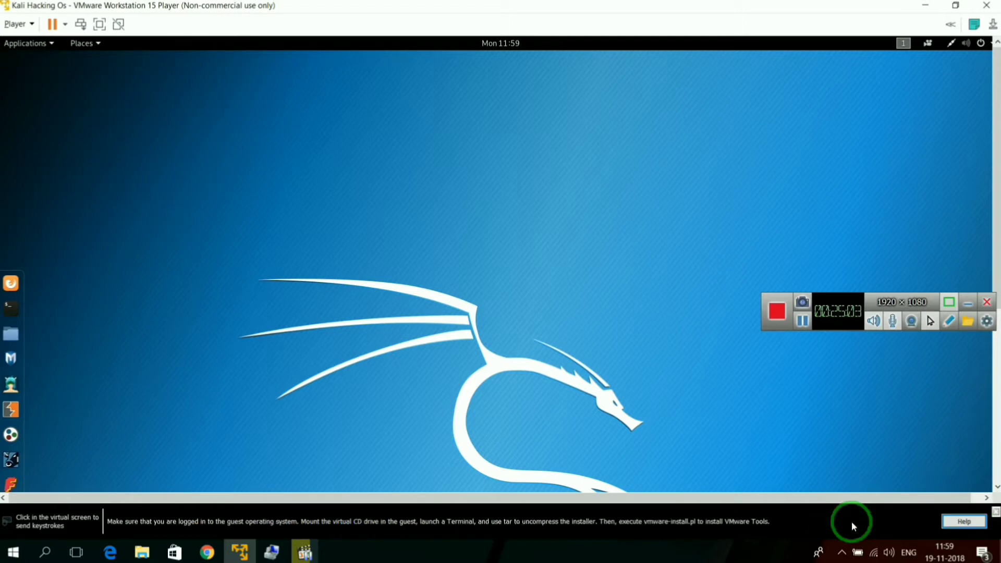
left_click(746, 476)
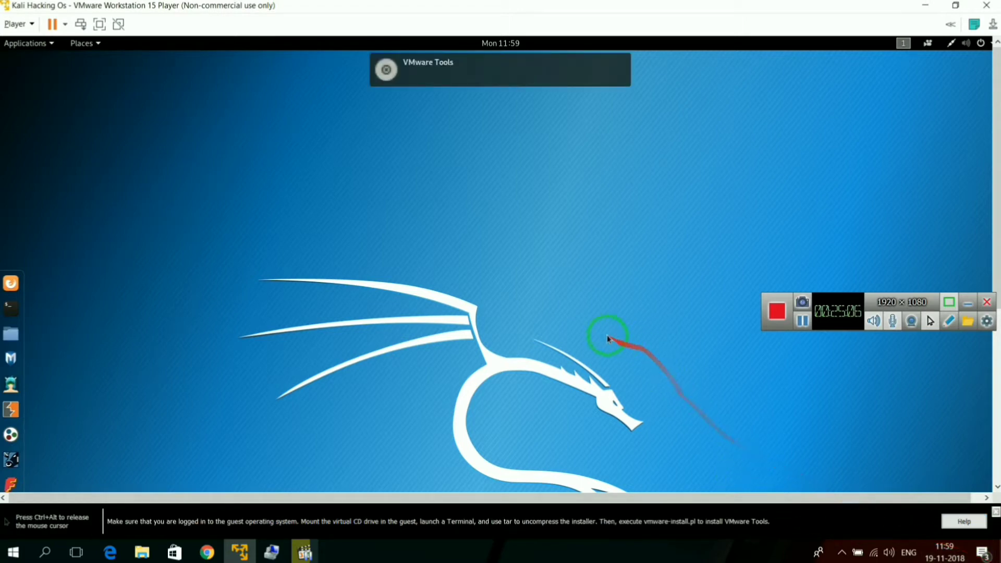
mouse_move(435, 84)
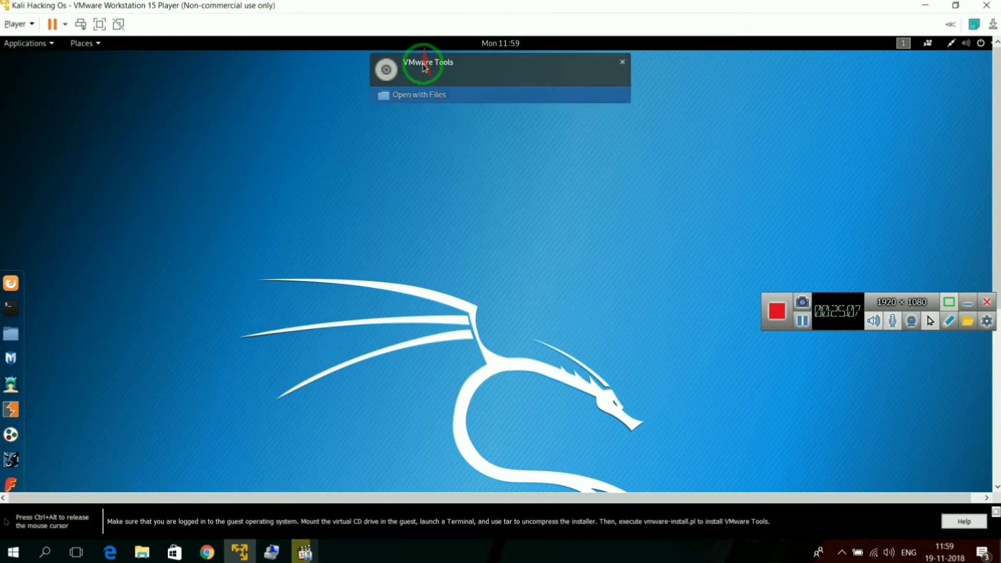
left_click(423, 98)
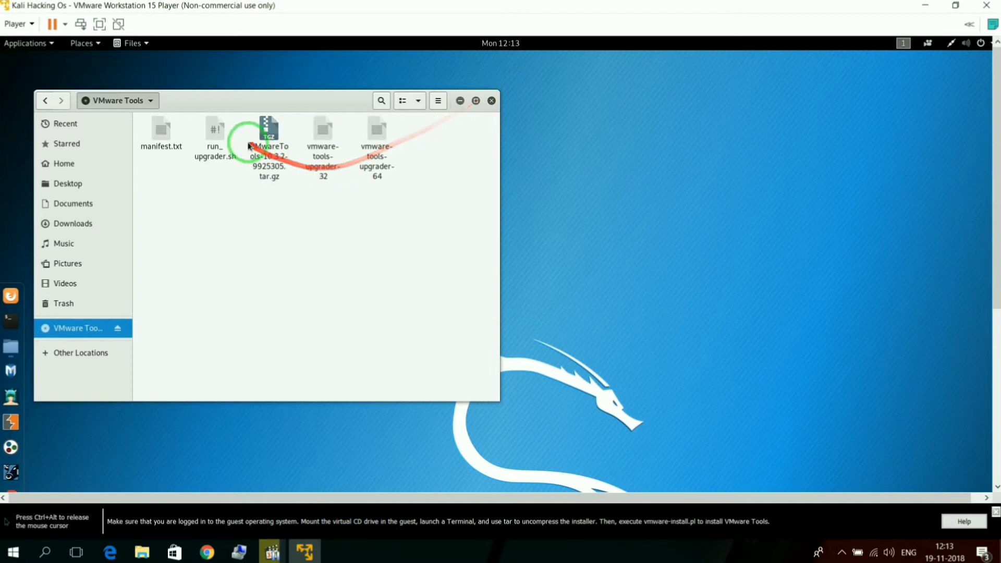
Step: Extract the vmware-tools-distrib folder from VMwareTools-10.3.2-9925305.tar.gz into the Home folder, and close the archive
left_click(271, 151)
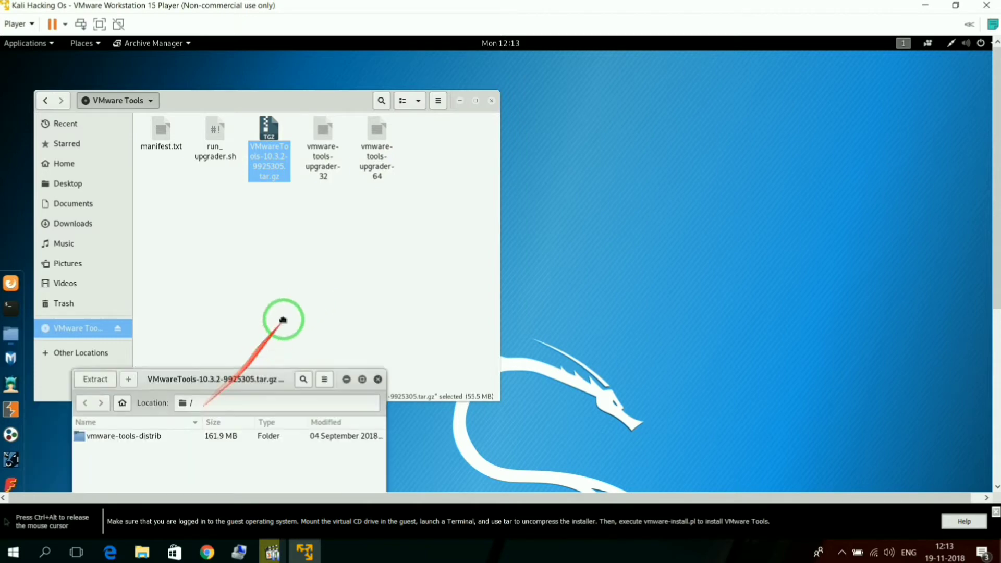
left_click(286, 237)
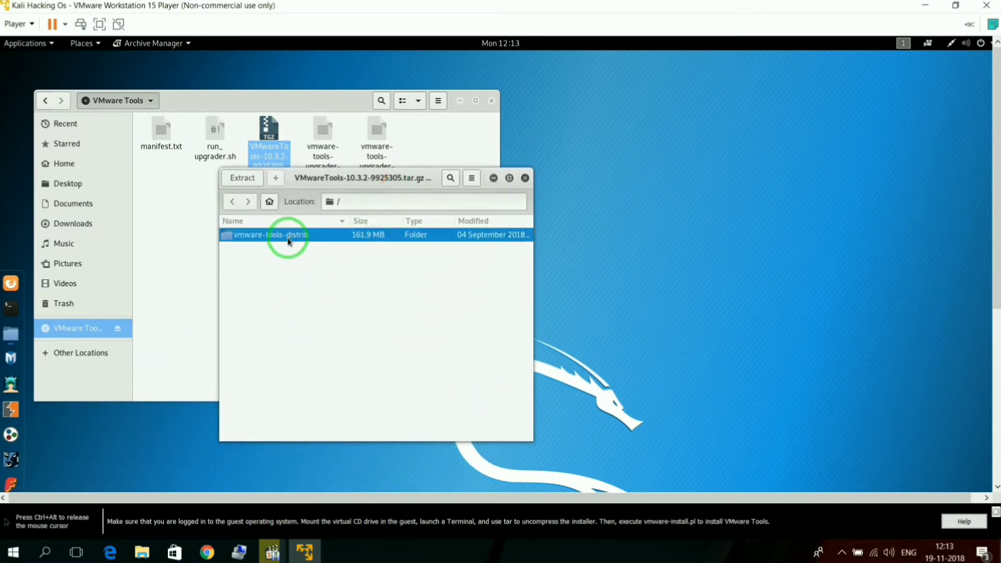
right_click(274, 239)
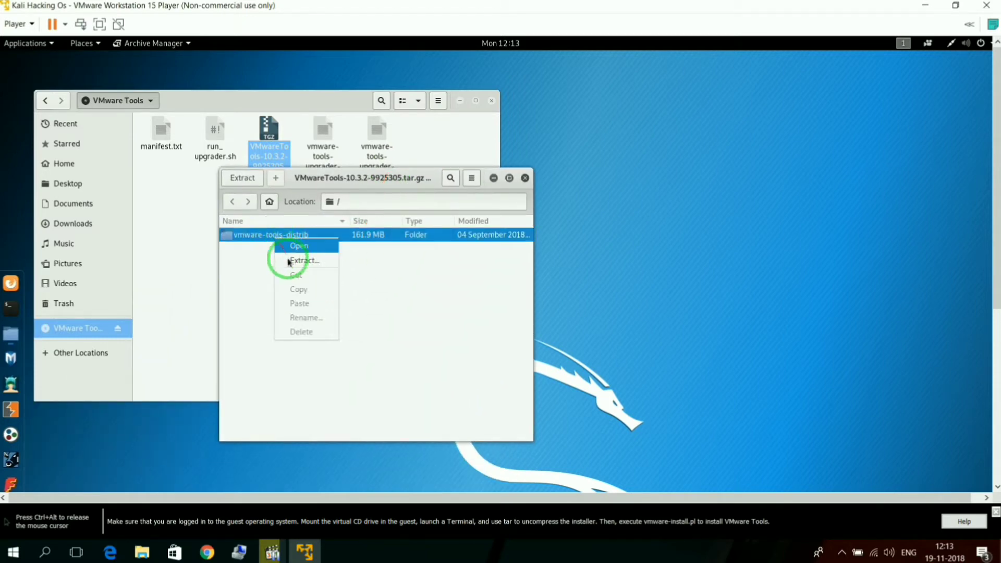
left_click(256, 239)
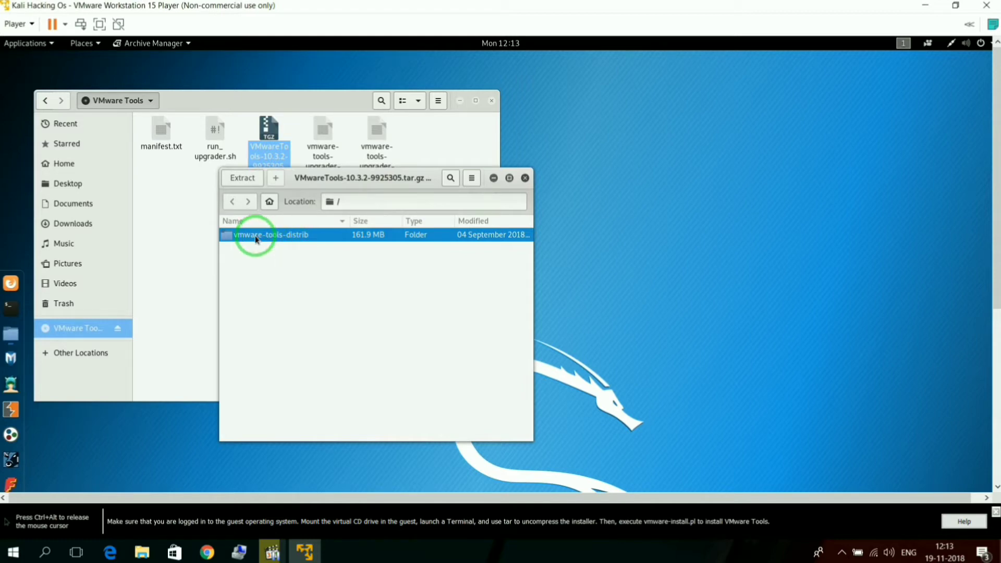
right_click(255, 239)
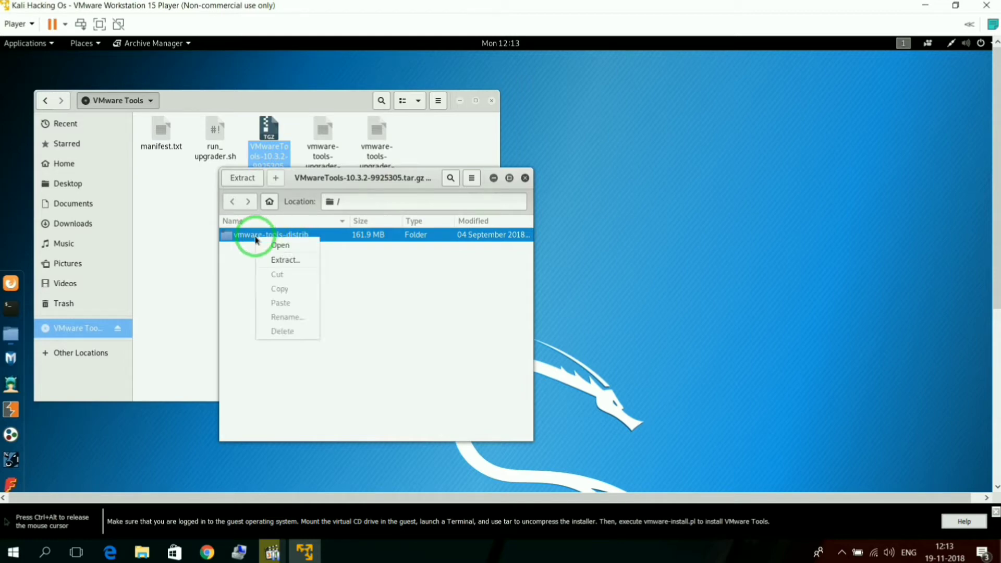
left_click(279, 261)
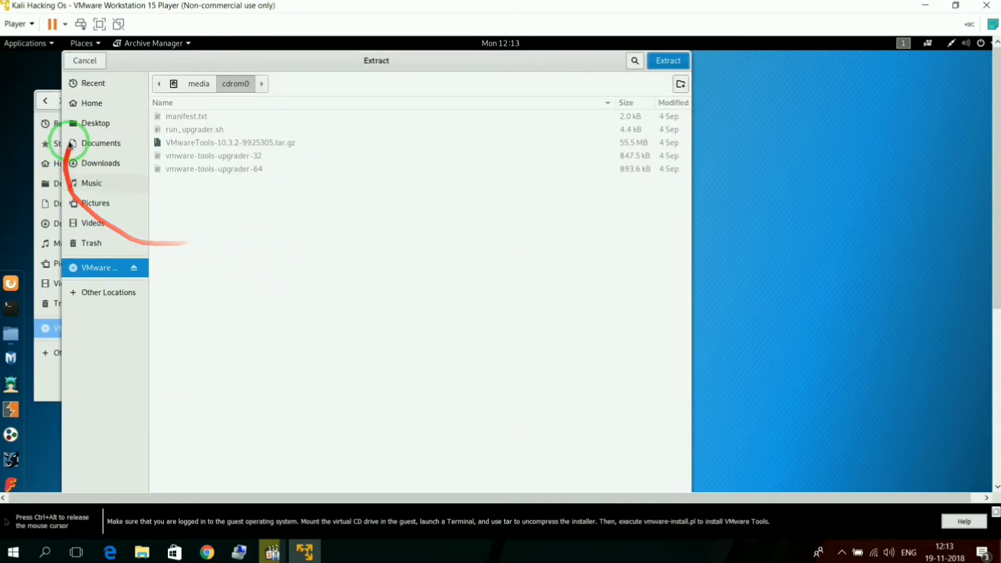
left_click(83, 107)
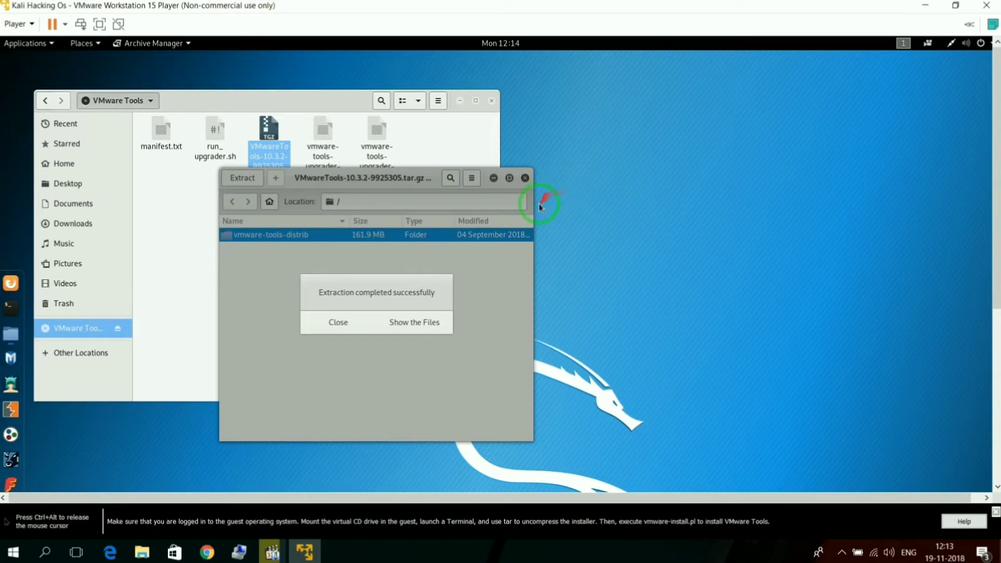
left_click(334, 326)
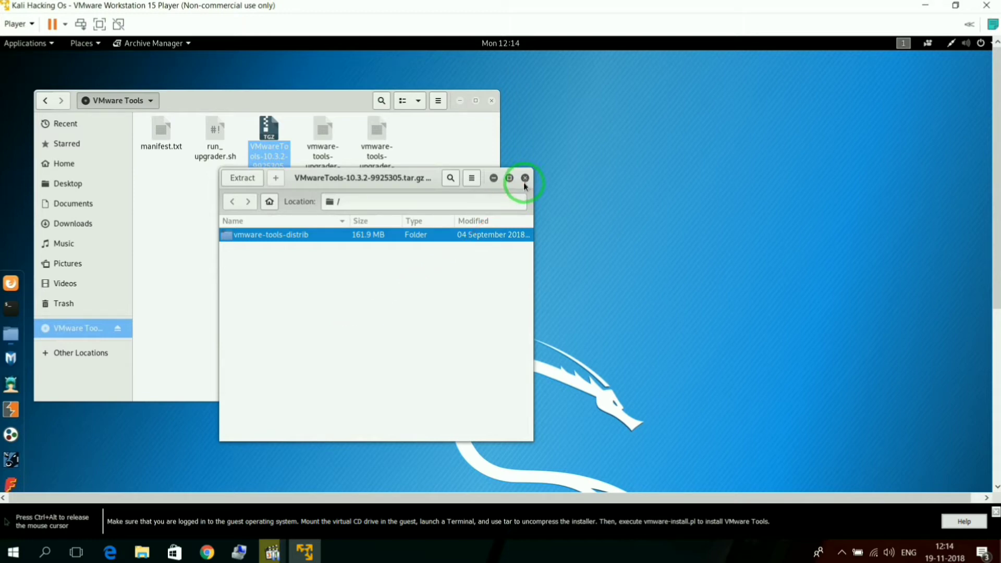
left_click(524, 180)
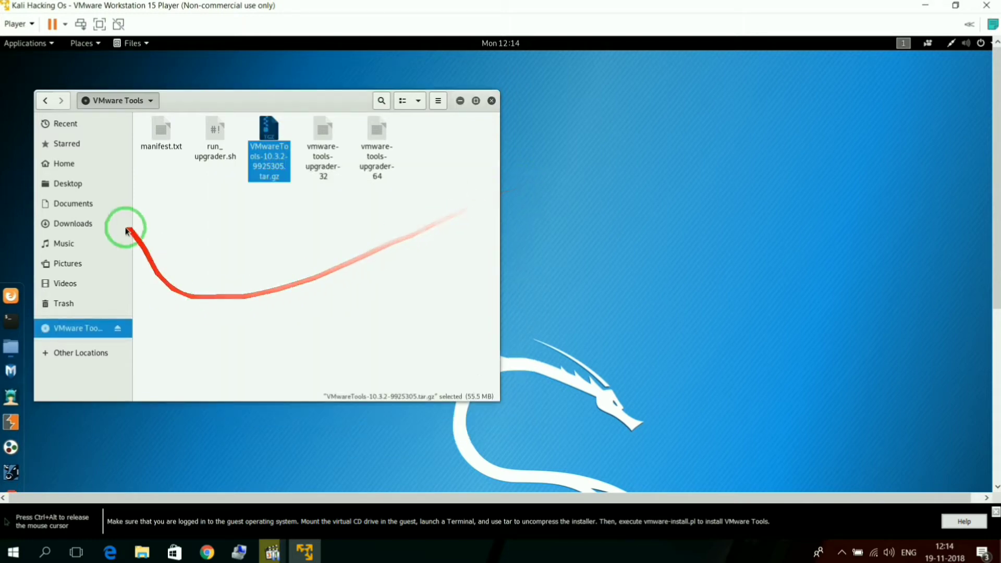
Step: Open the vmware-tools-distrib folder in Home and launch a terminal in that folder
left_click(63, 166)
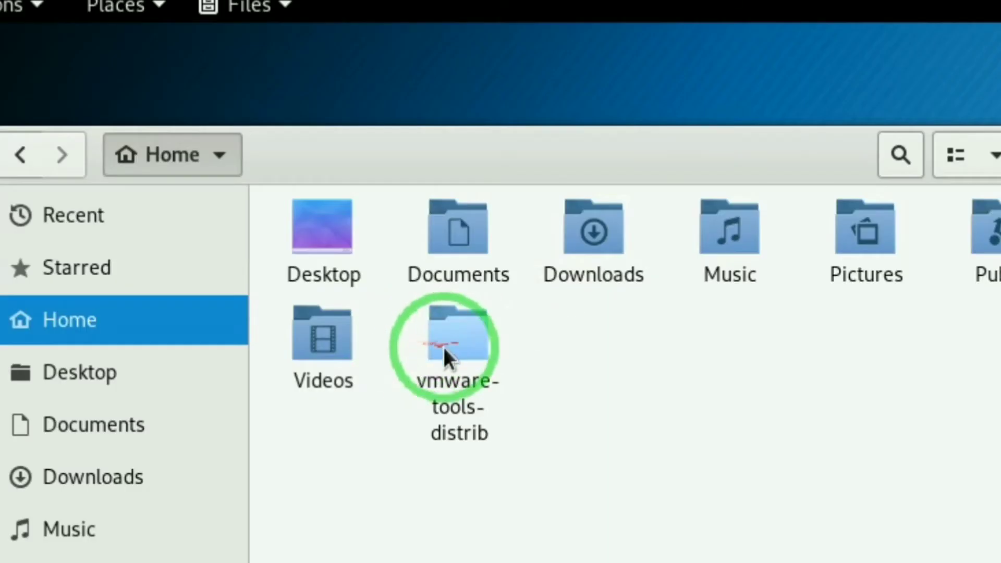
double_click(454, 349)
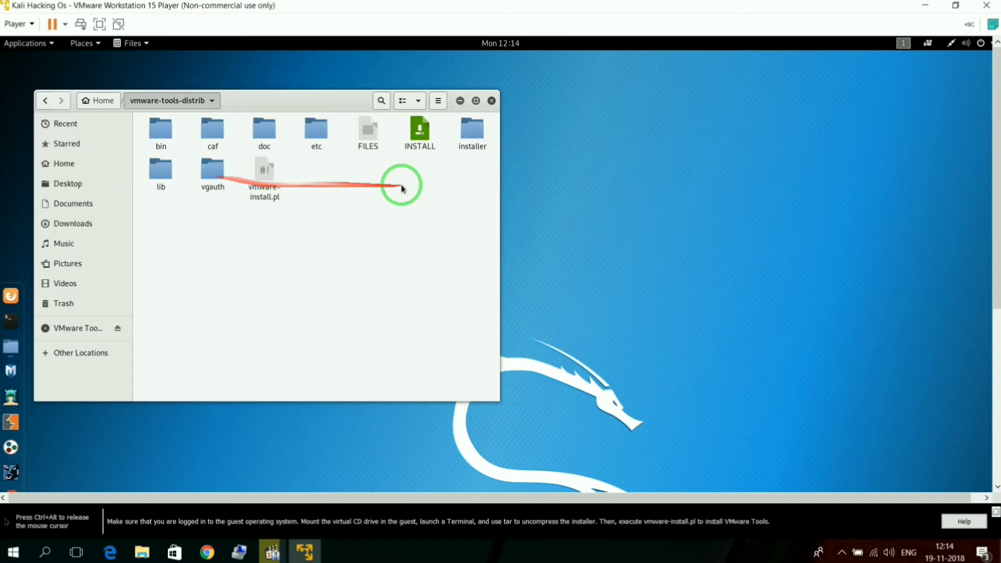
right_click(359, 190)
left_click(395, 254)
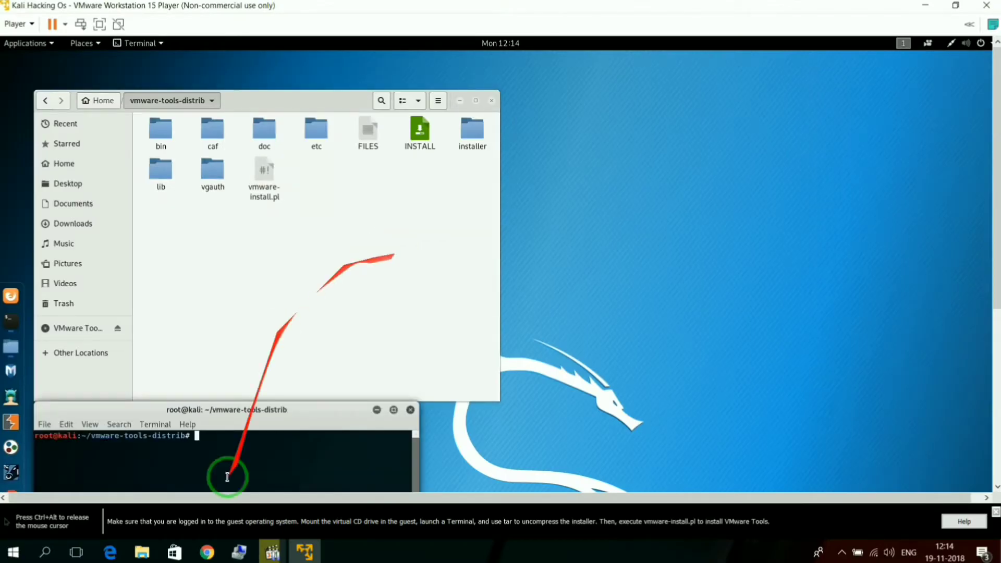
Step: Bring the terminal window into full view and list the contents of the vmware-tools-distrib folder with ls
left_click_drag(230, 420, 425, 140)
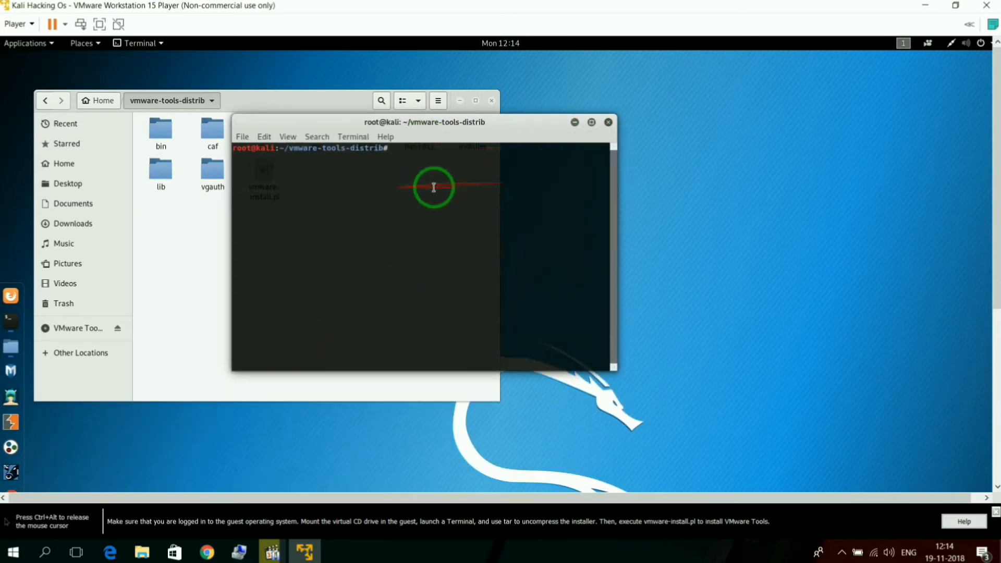
type("ls")
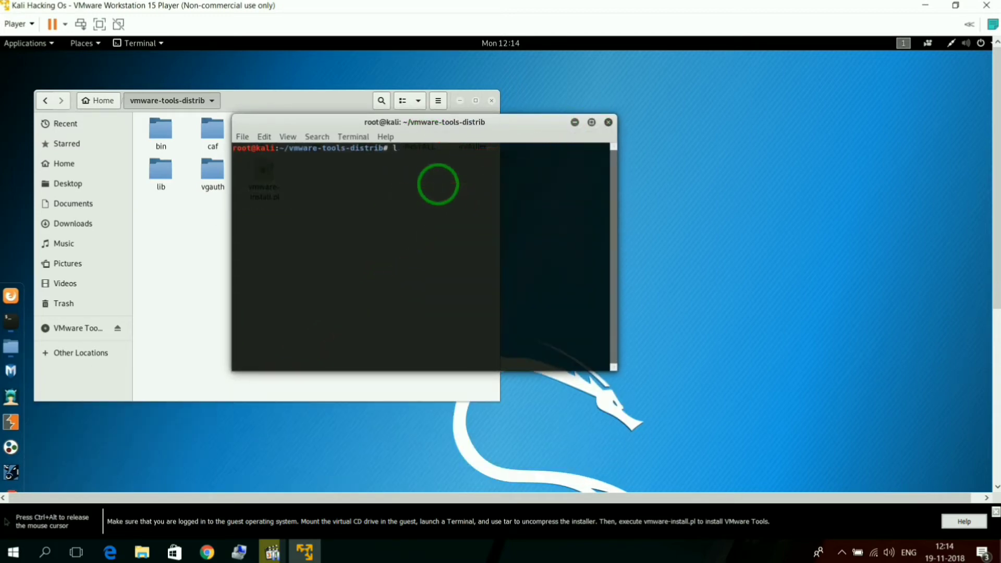
key("Return")
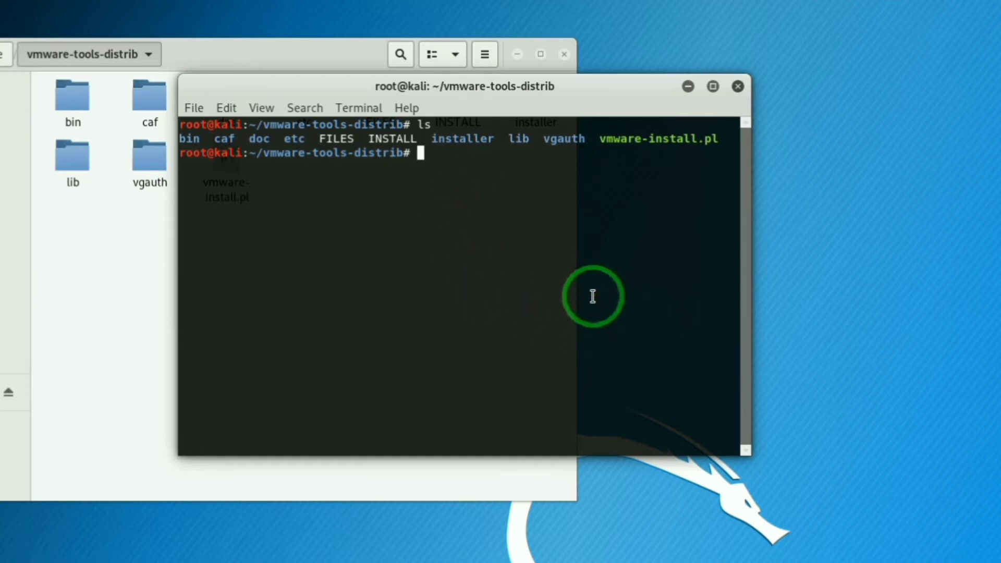
Step: Copy the file name vmware-install.pl from the listing and run the installer as ./vmware-install.pl
double_click(709, 139)
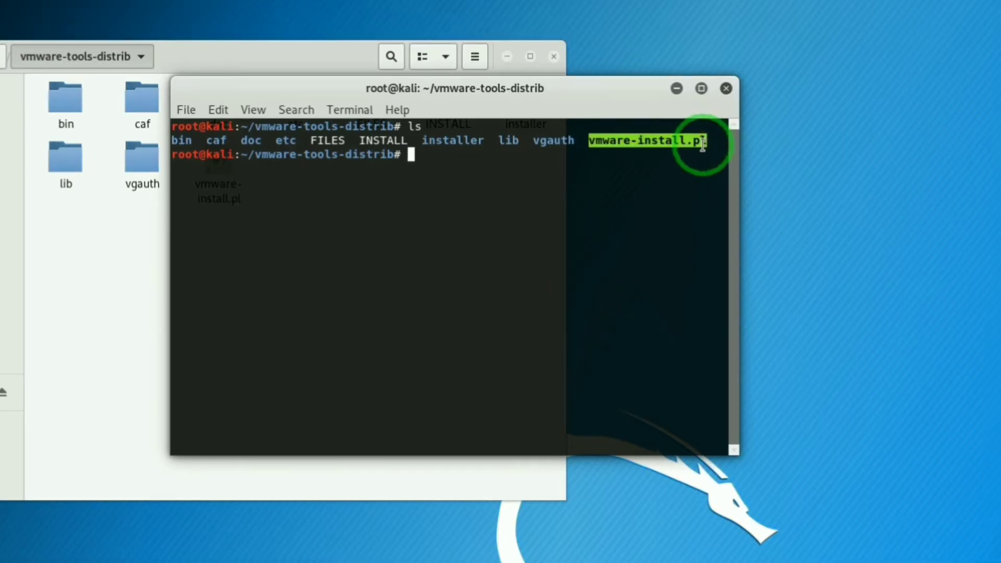
right_click(708, 151)
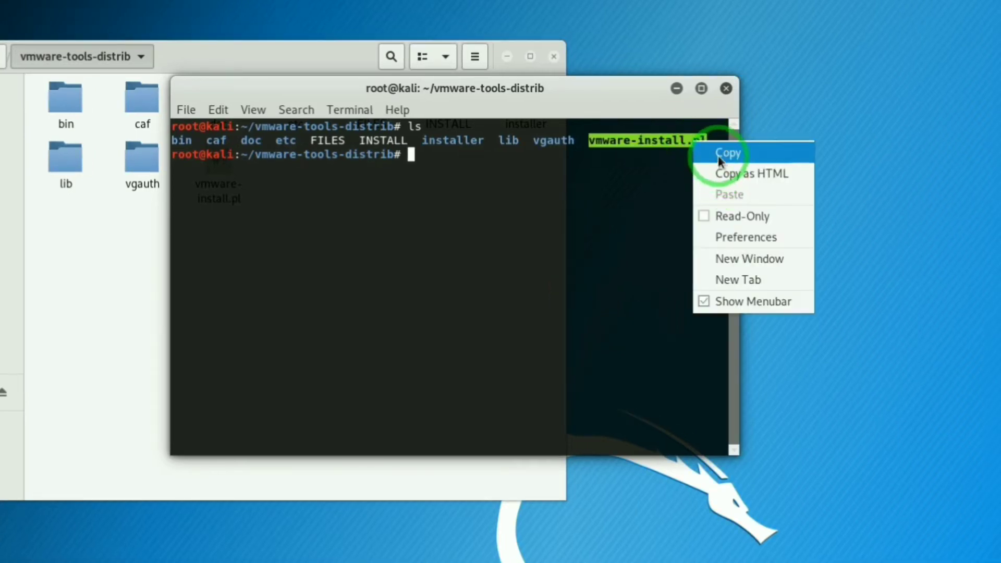
left_click(701, 152)
left_click(412, 157)
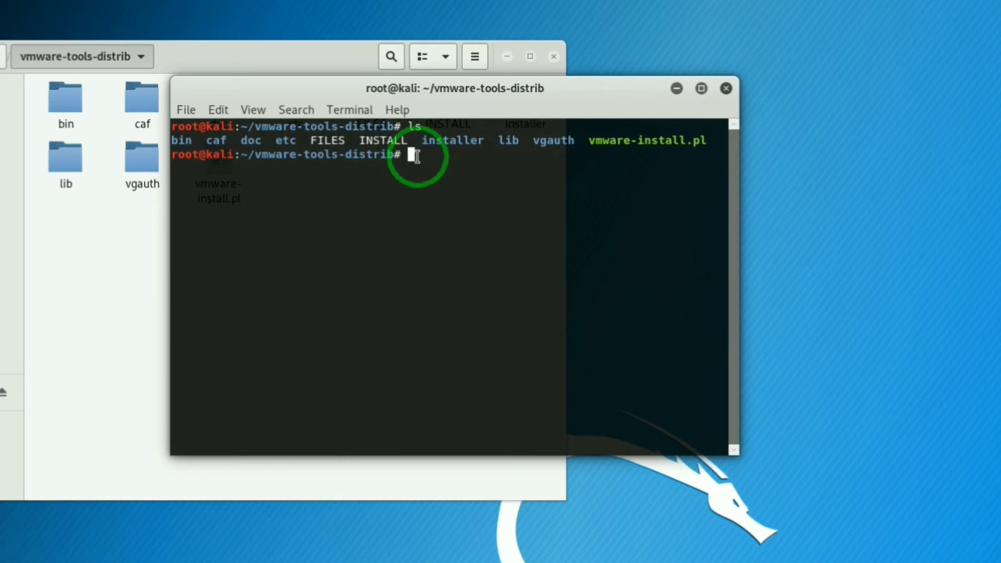
type("./")
right_click(480, 152)
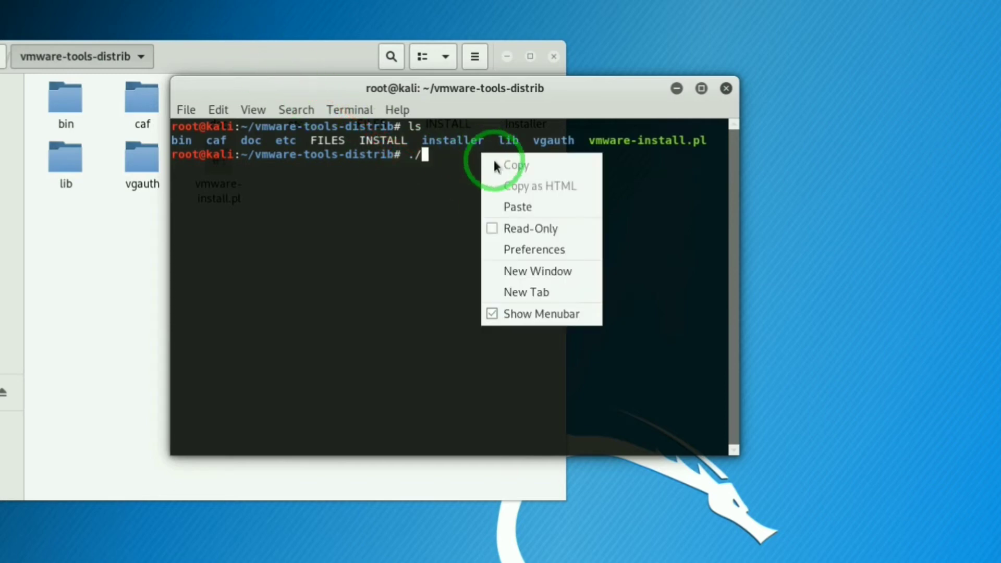
left_click(534, 209)
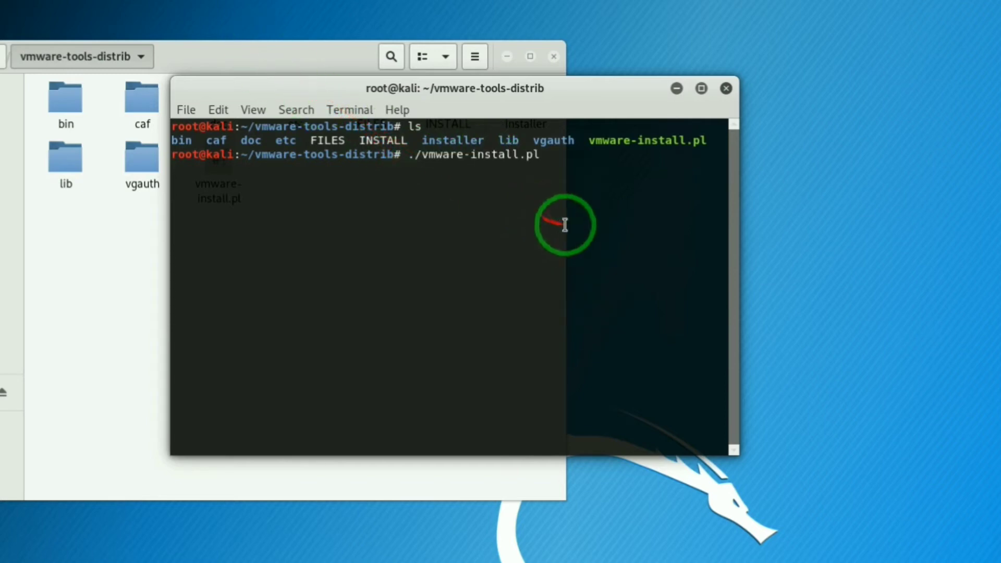
key("Return")
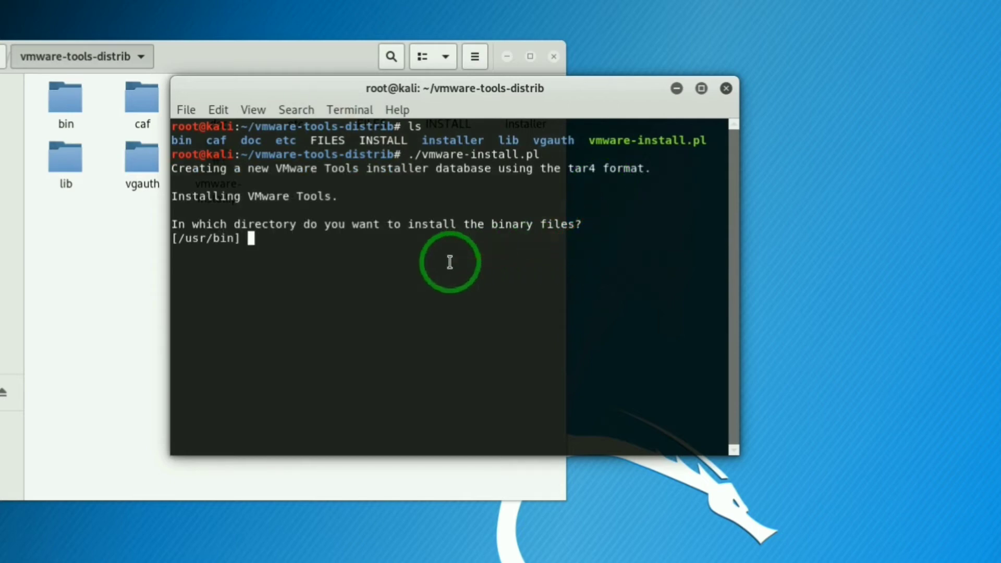
Step: Accept the installer's default directories for binaries (/usr/bin), init directories (/etc), init scripts (/etc/init.d) and daemon files (/usr/sbin)
key("Return")
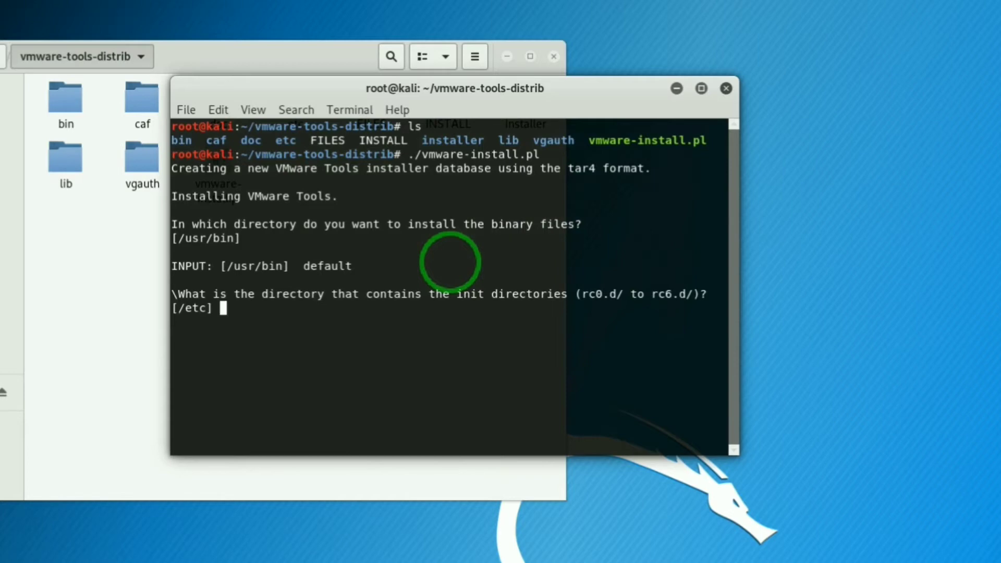
key("Return")
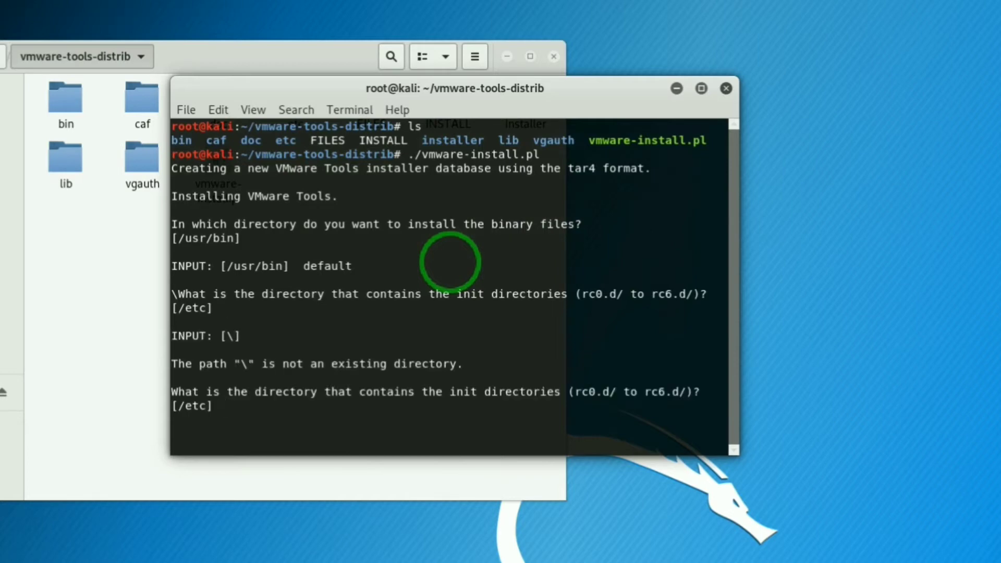
key("Return")
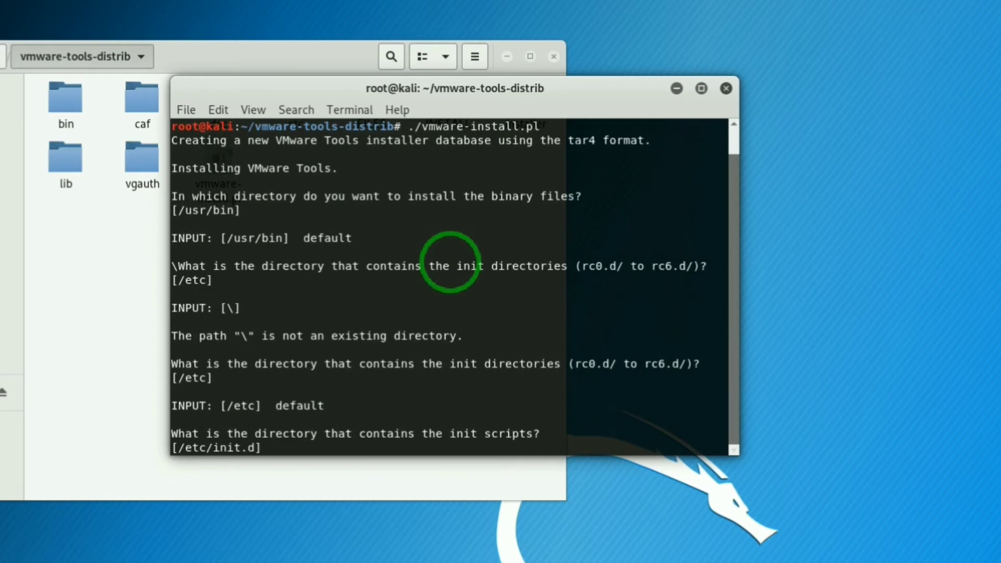
key("Return")
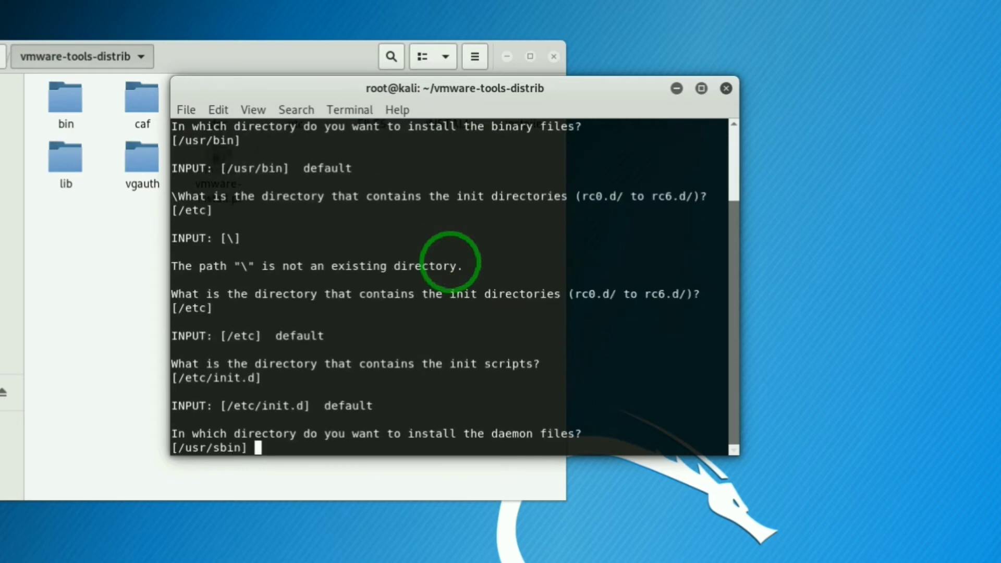
key("Return")
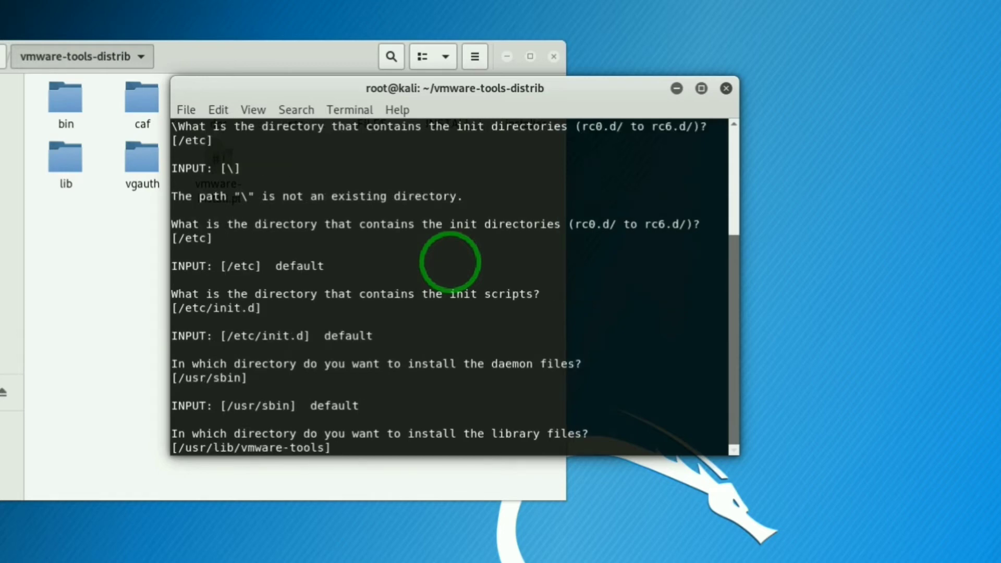
Step: Accept /usr/lib/vmware-tools for the library files, maximize the terminal and agree to create that path
key("Return")
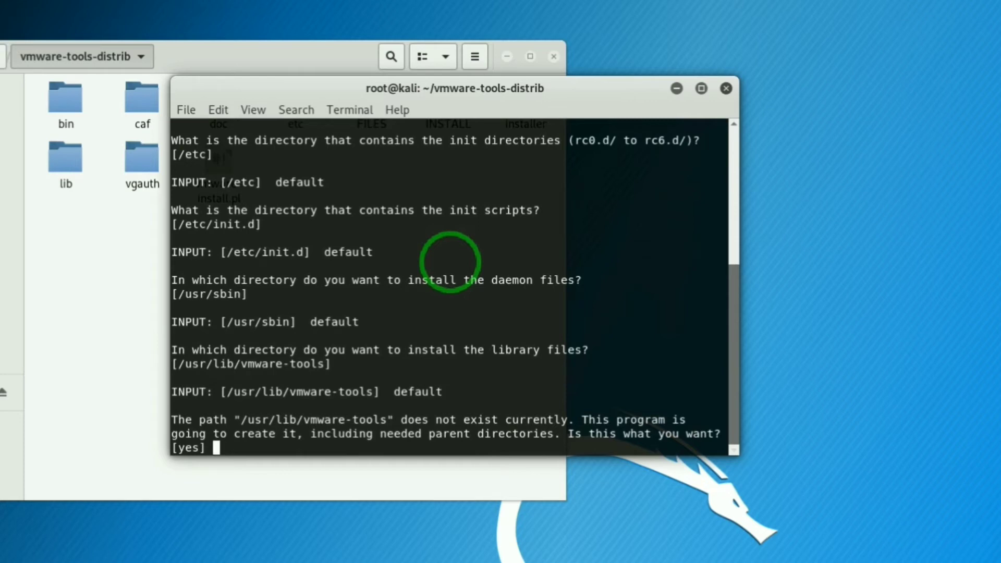
left_click(701, 89)
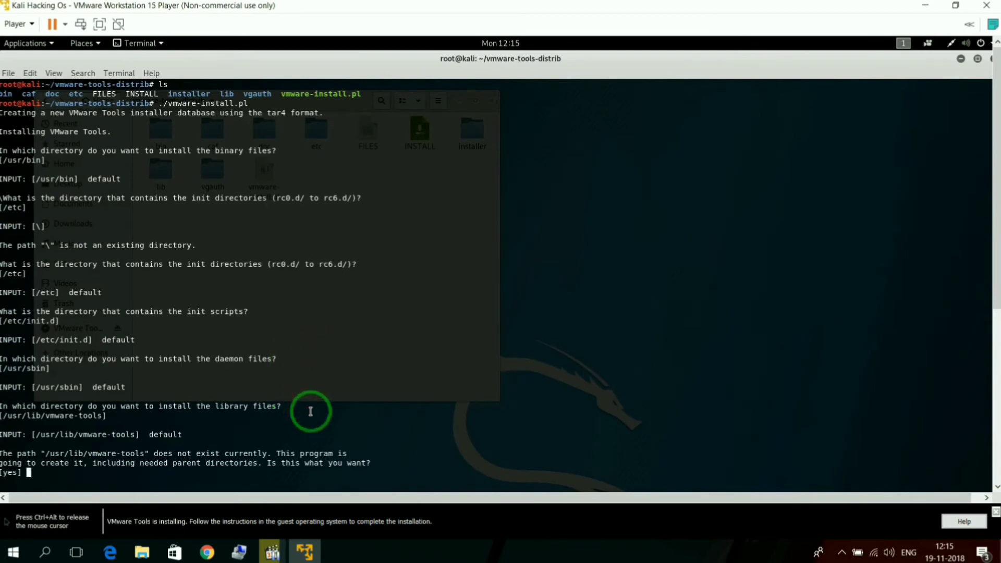
type("y")
key("BackSpace")
key("Return")
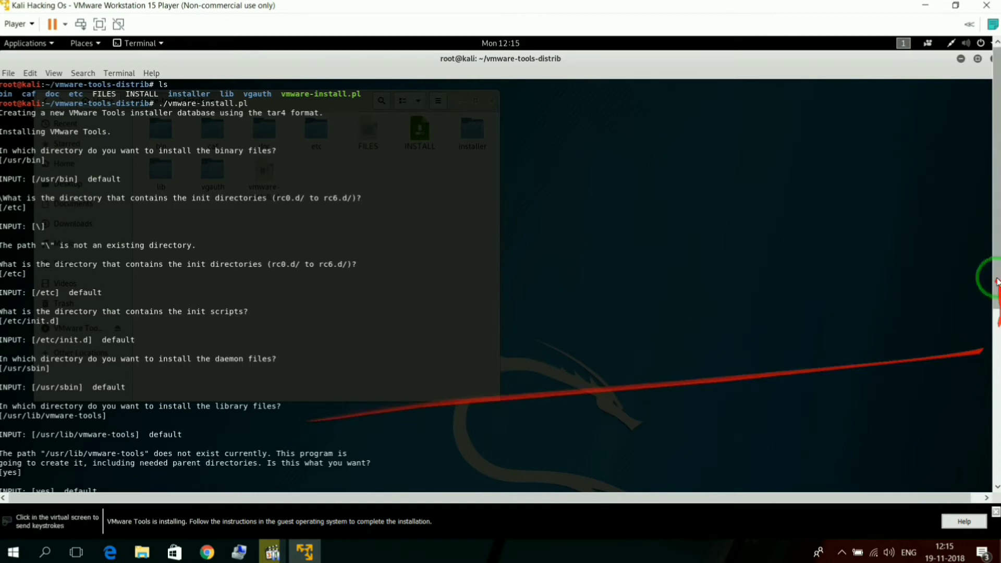
Step: Accept the default directories for the common agent library files (/usr/lib) and transient files (/var/lib)
left_click_drag(995, 224, 1000, 296)
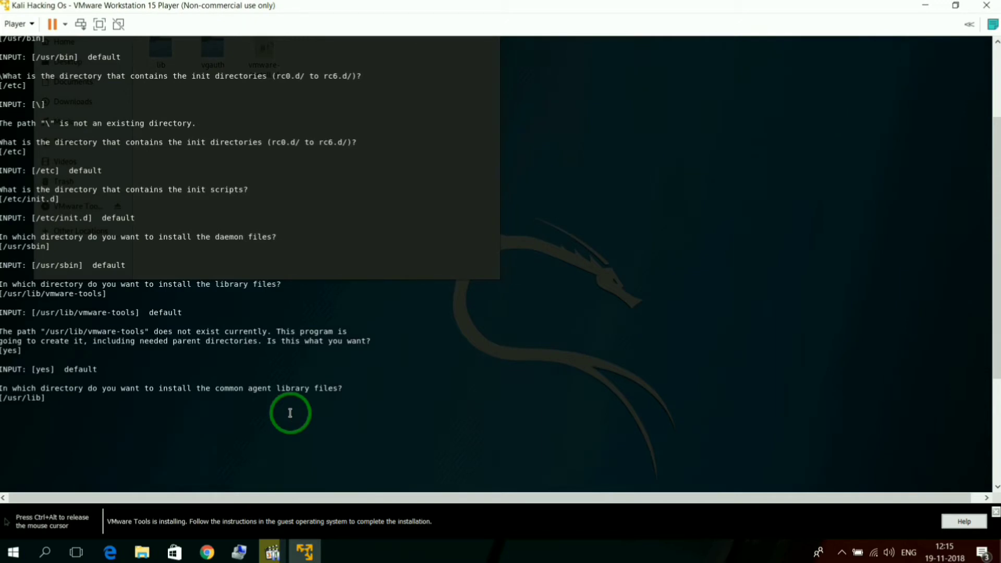
key("Return")
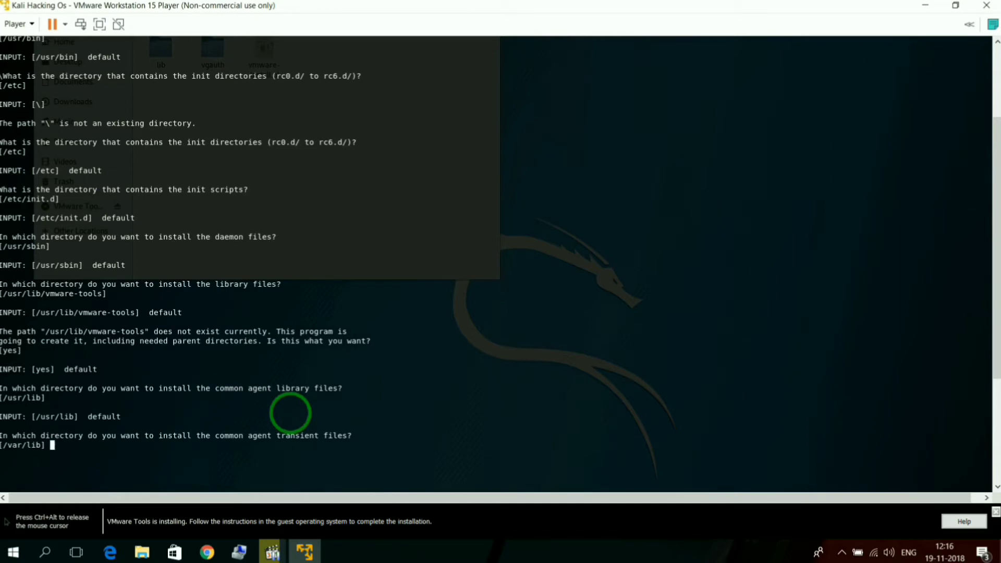
key("Return")
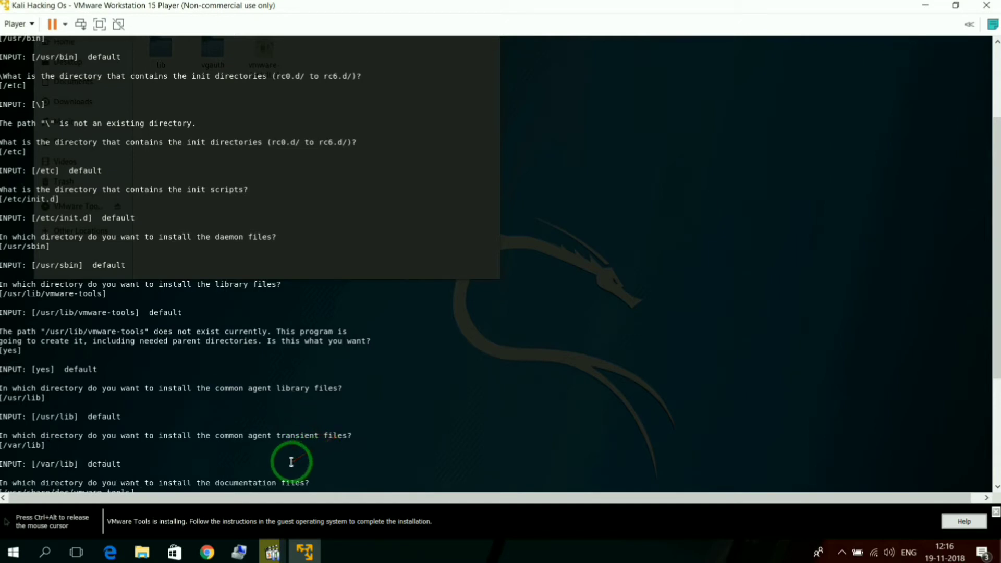
left_click_drag(992, 263, 992, 343)
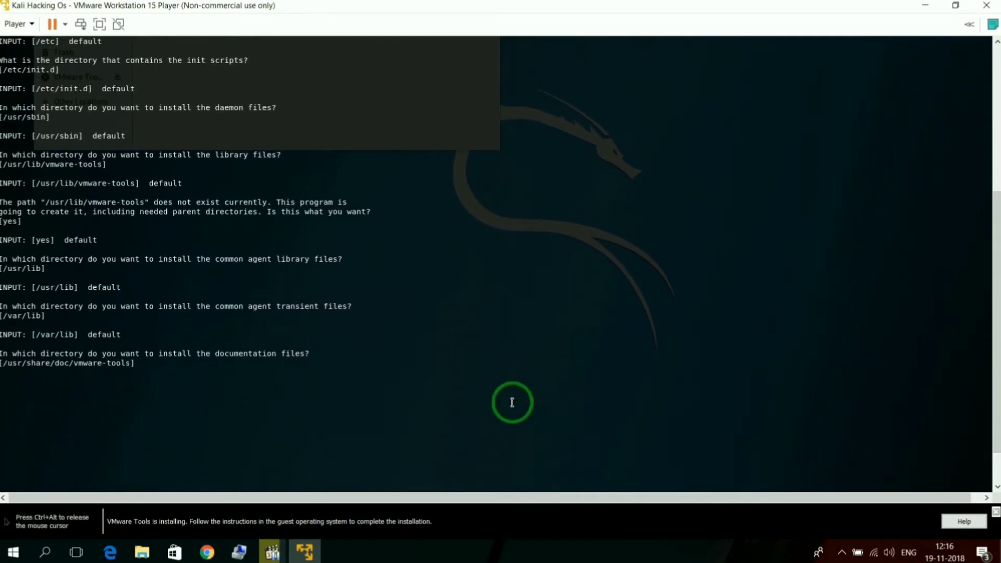
Step: Accept /usr/share/doc/vmware-tools for the documentation files and answer yes to creating that path
key("Return")
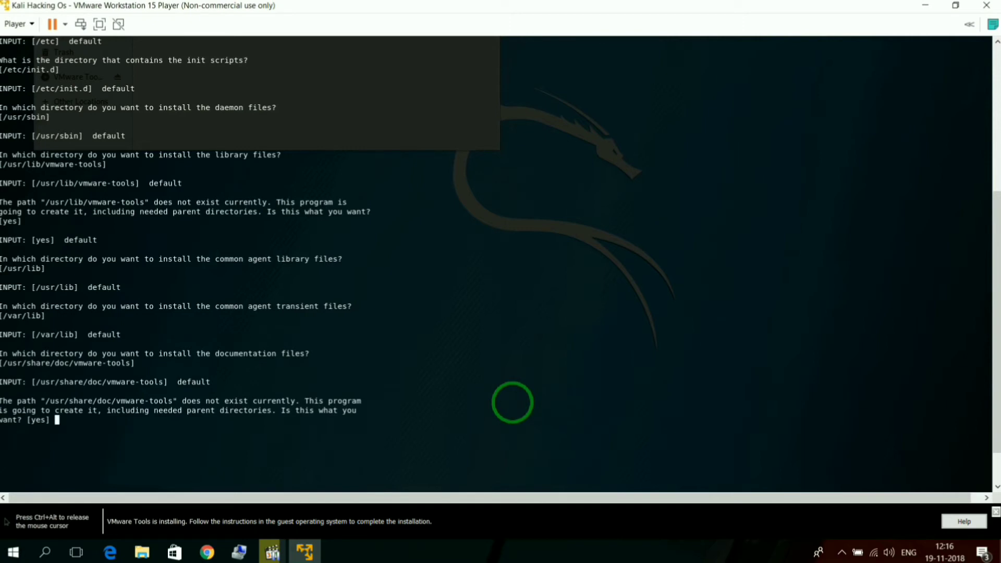
type("yes")
key("Return")
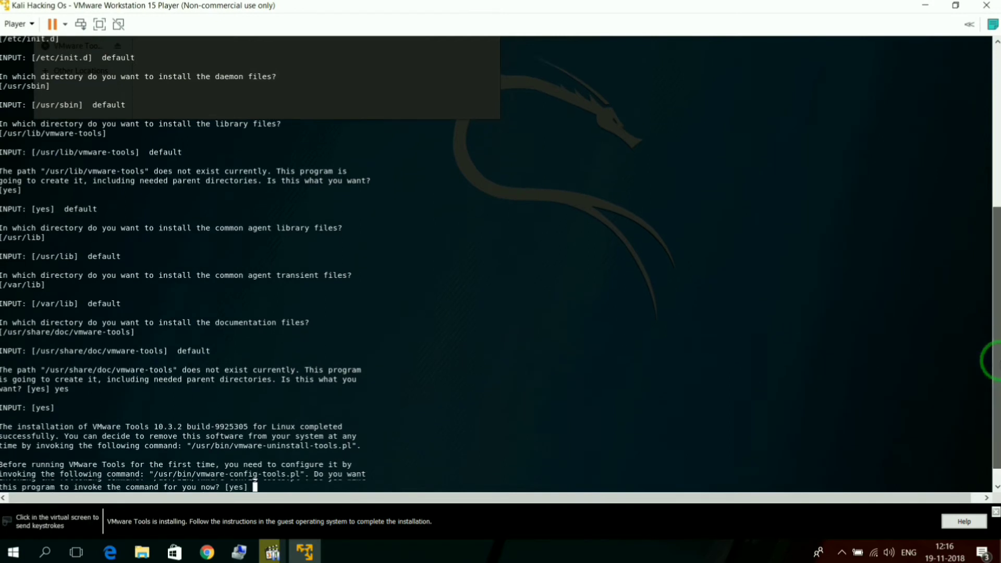
Step: Answer yes to let the installer run /usr/bin/vmware-config-tools.pl immediately
left_click(547, 483)
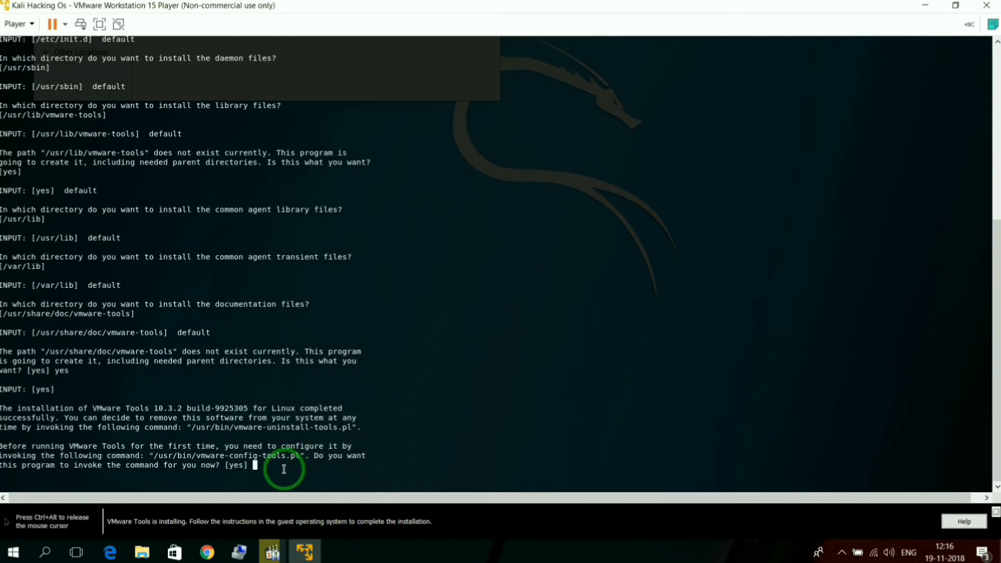
type("yes")
key("Return")
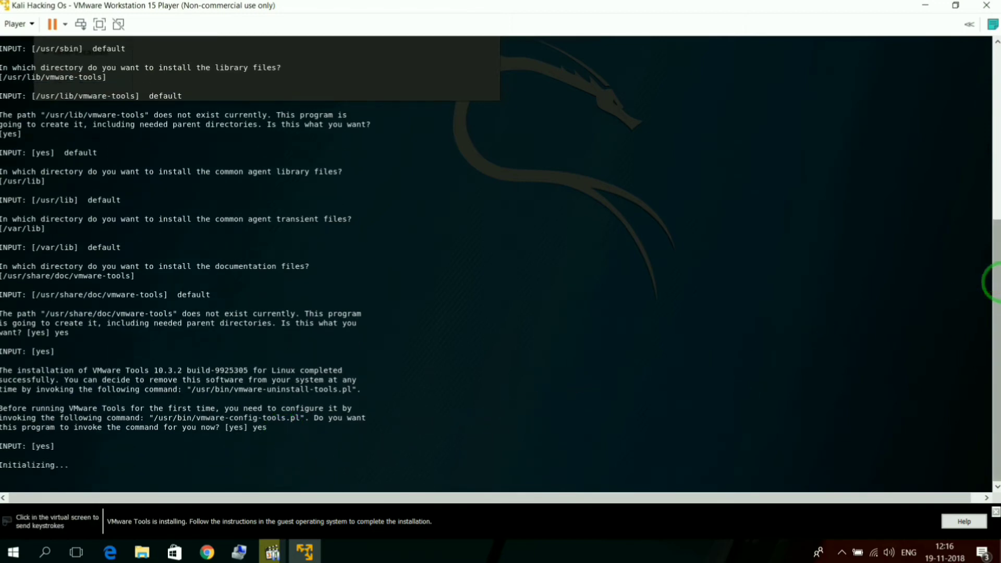
Step: Answer yes to enabling the Host-Guest Filesystem shared folders and the vmblock feature for dragging or copying files
left_click(980, 346)
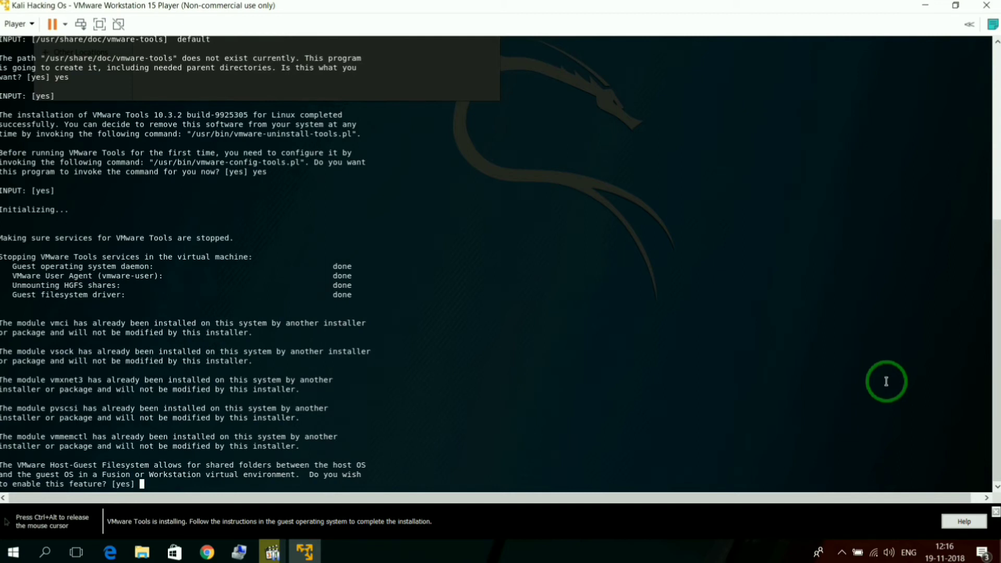
type("yes")
key("Return")
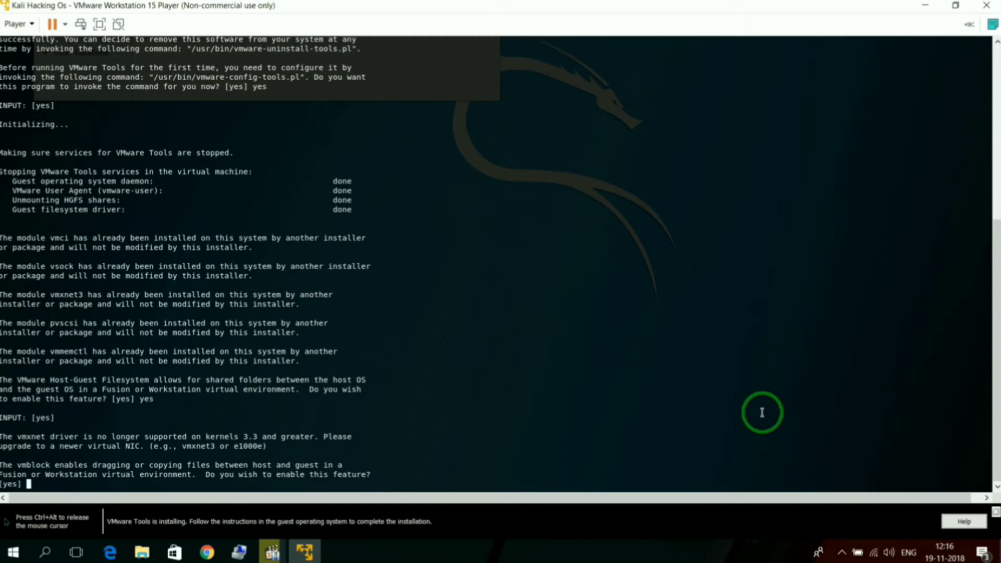
type("yes")
key("Return")
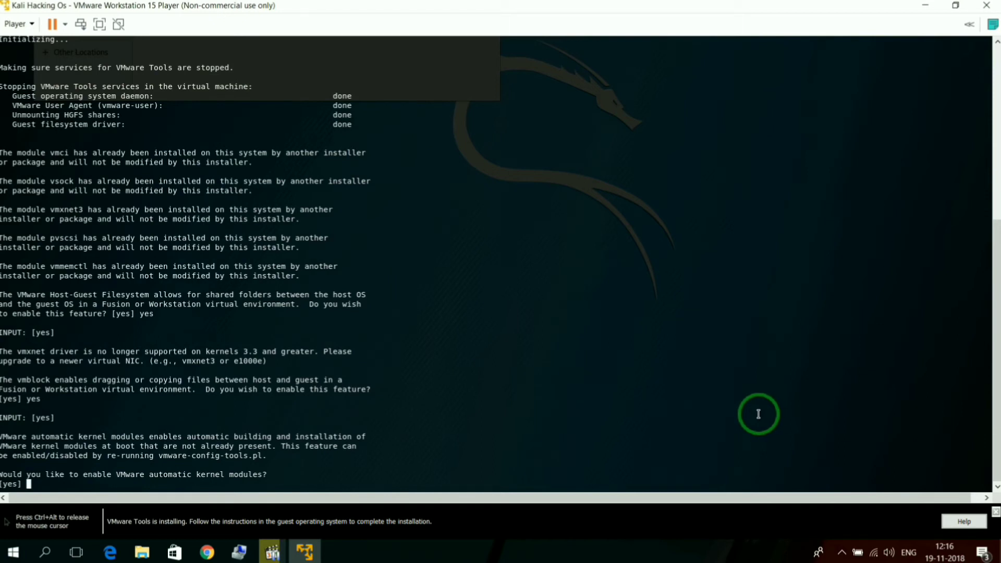
Step: Answer no to VMware automatic kernel modules and yes to Guest Authentication (vgauth)
type("no")
key("Return")
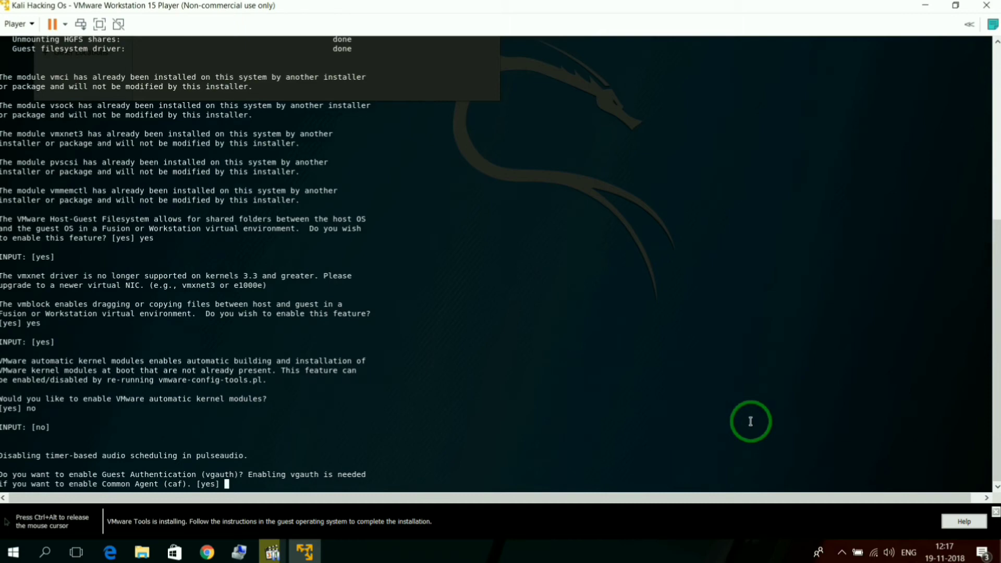
type("yes")
key("Return")
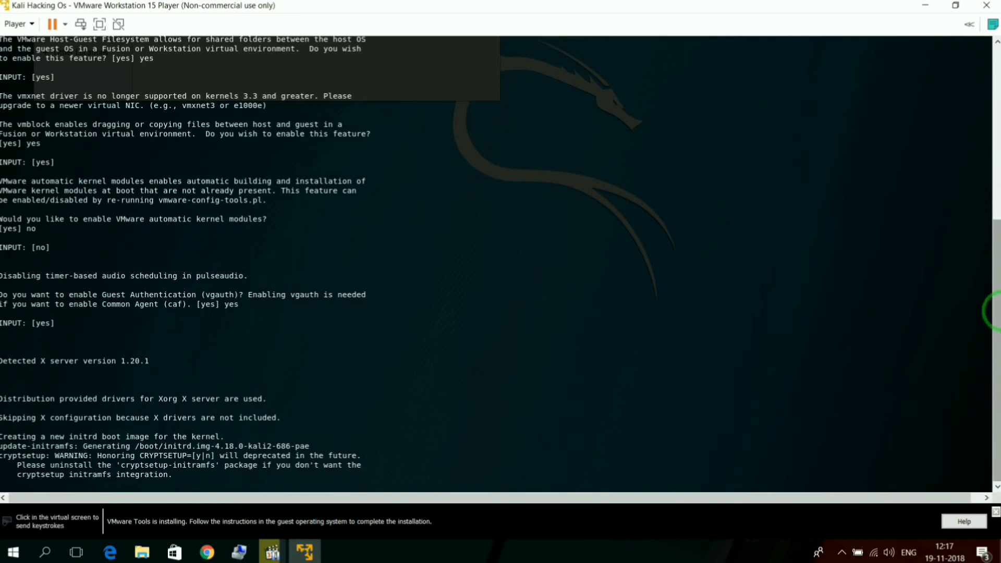
Step: Close the terminal once the VMware Tools configuration finishes and open the Kali system settings
left_click(909, 367)
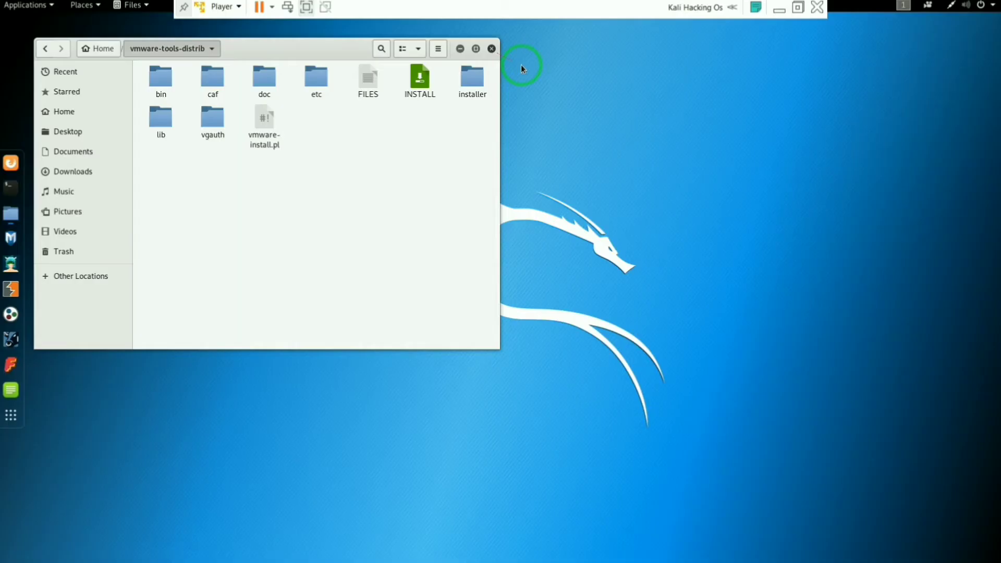
key("ctrl+w")
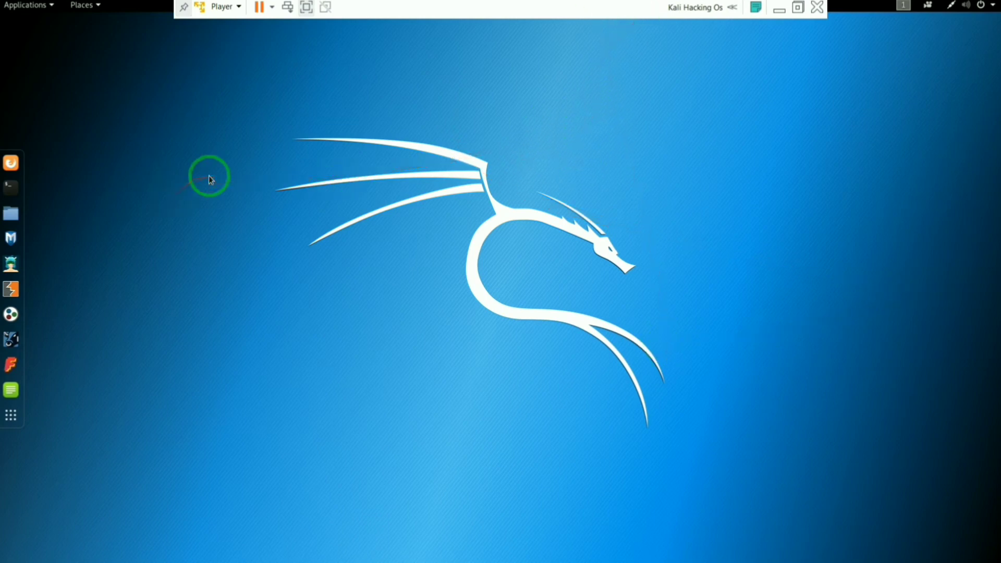
left_click(992, 9)
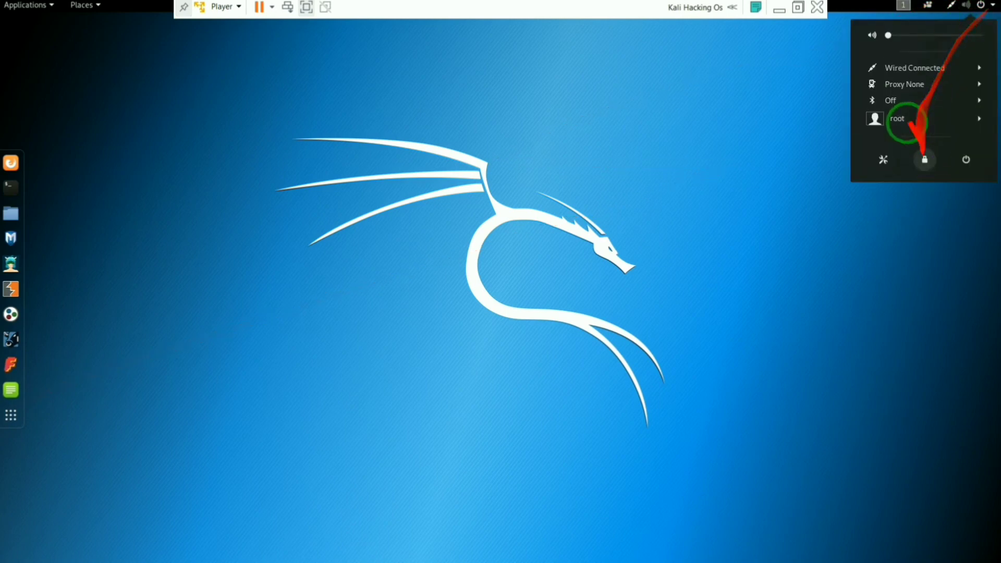
left_click(883, 159)
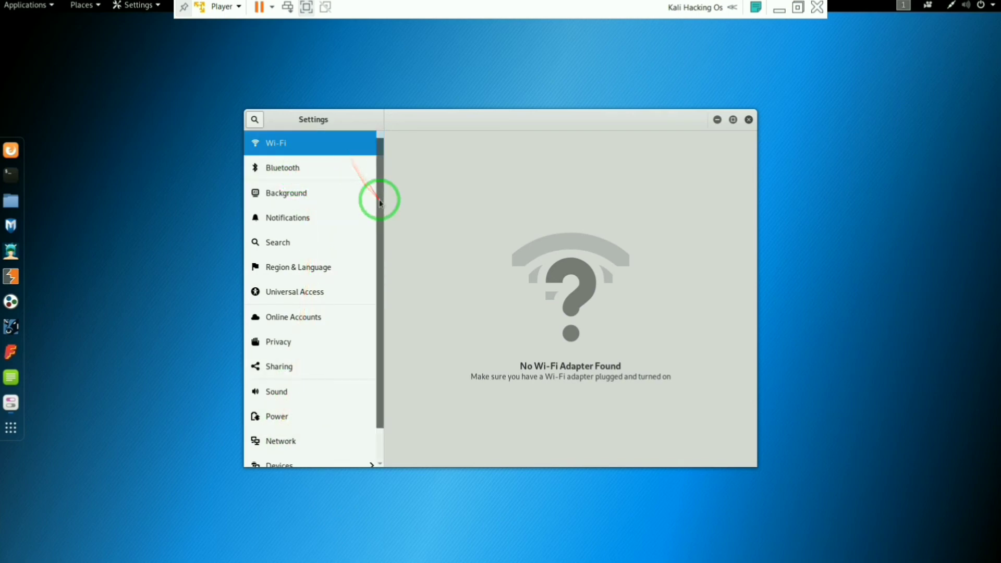
mouse_move(379, 197)
left_mouse_down()
mouse_move(377, 288)
mouse_move(387, 196)
left_mouse_up()
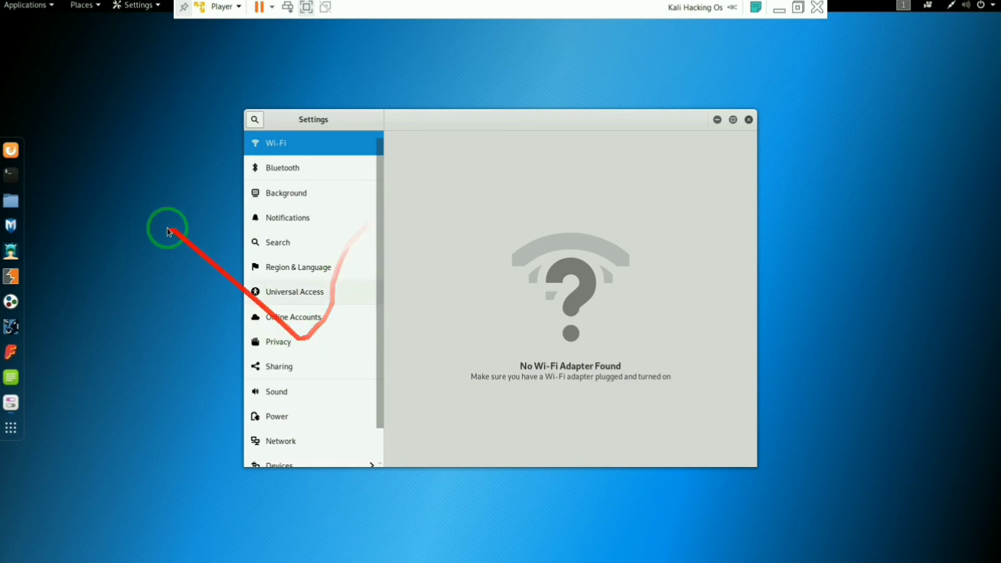
Step: Examine the Kali application categories, including Information Gathering, Vulnerability Analysis, Exploitation Tools and Social Engineering Tools
left_click(42, 6)
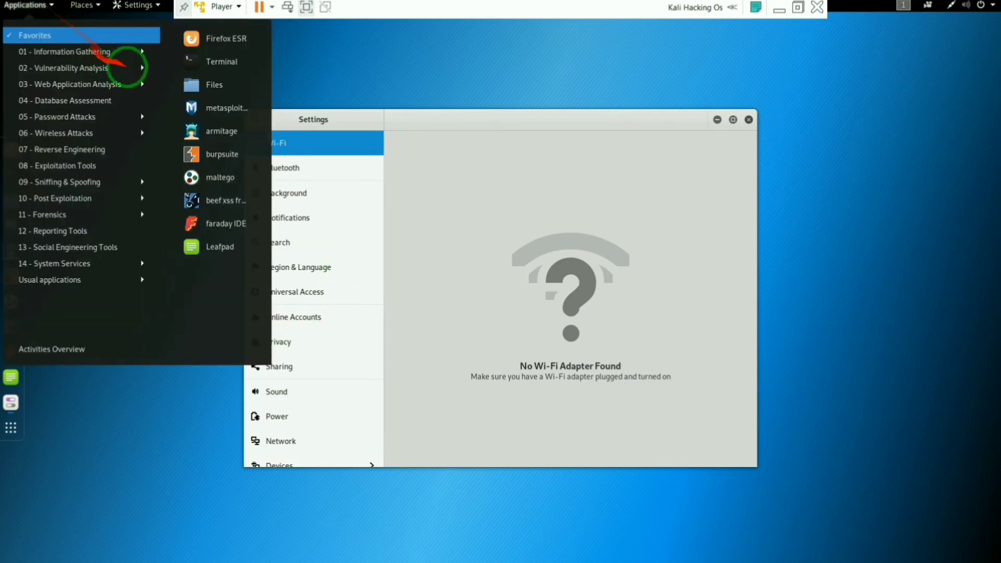
left_click(97, 54)
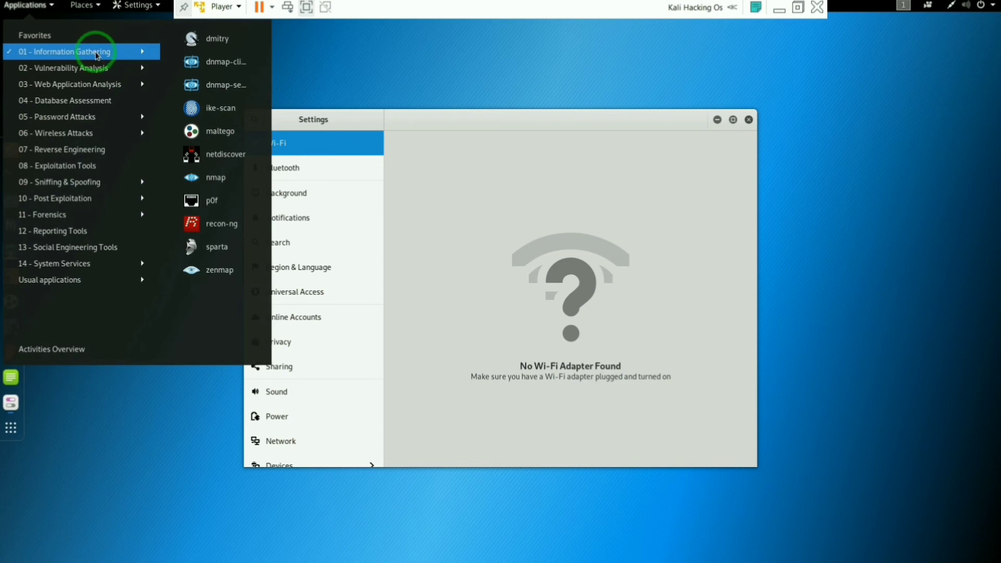
mouse_move(95, 71)
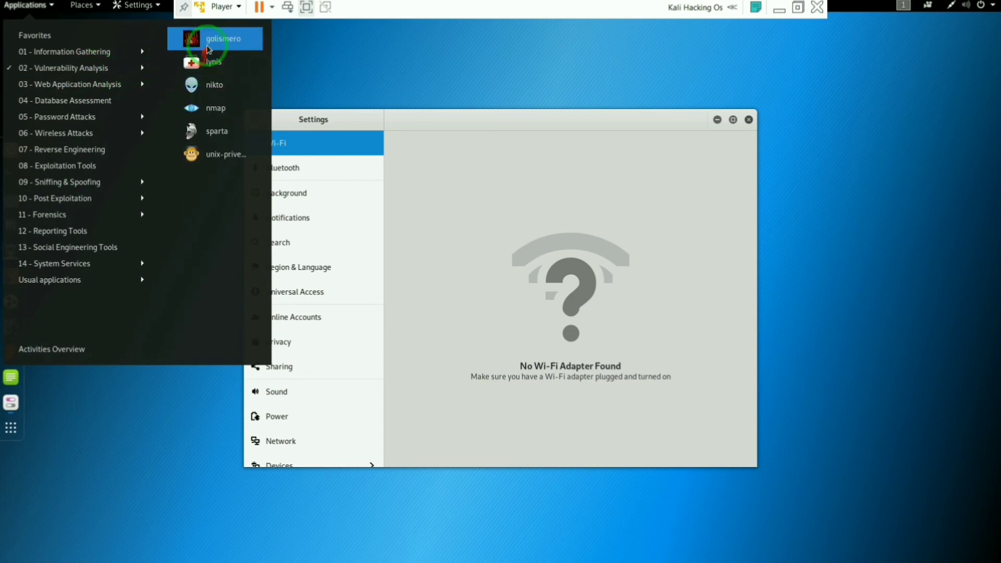
mouse_move(101, 162)
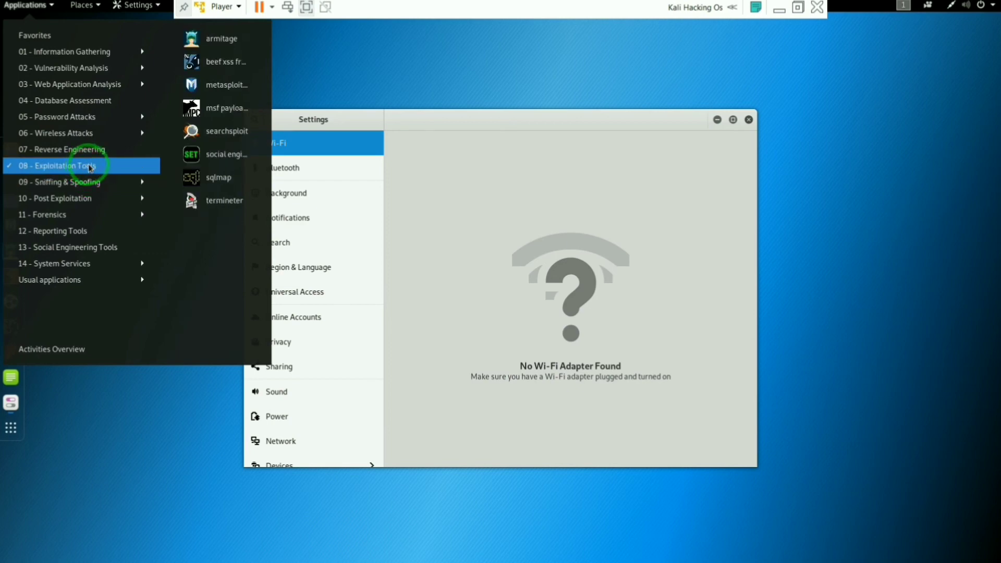
mouse_move(95, 232)
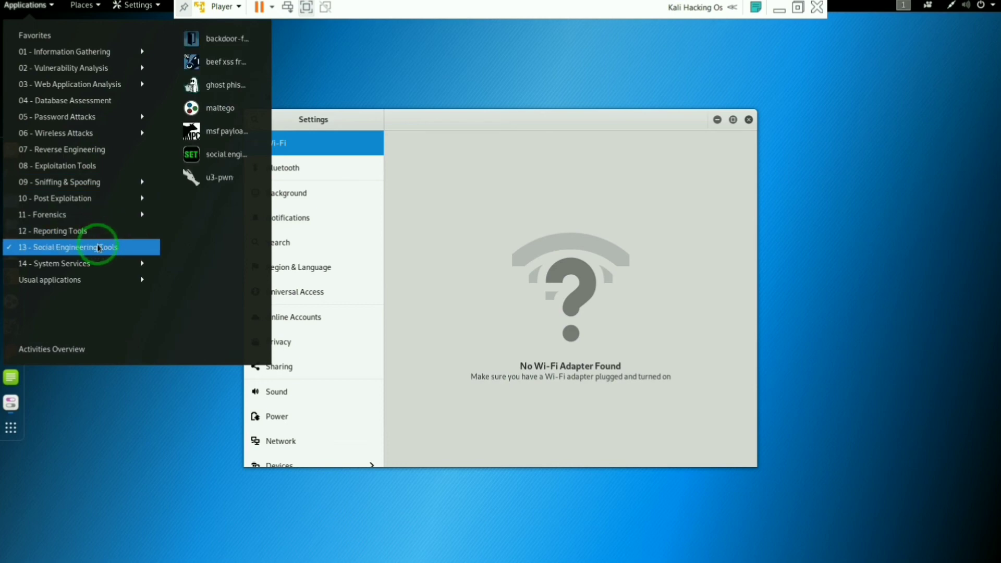
mouse_move(91, 265)
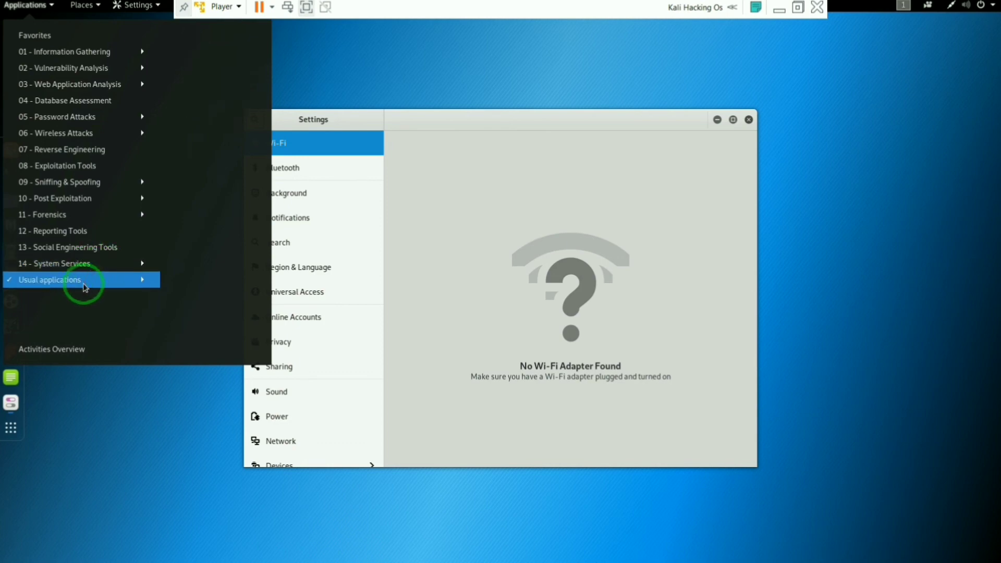
left_click(98, 6)
left_click(36, 6)
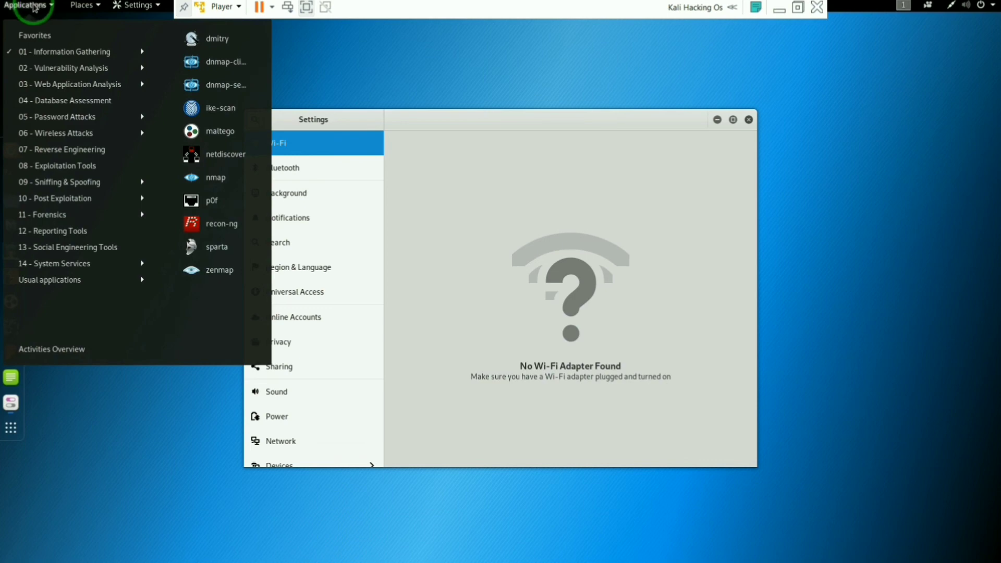
Step: Look over the shortcuts to the system's folders and places, and close the Settings window
left_click(89, 7)
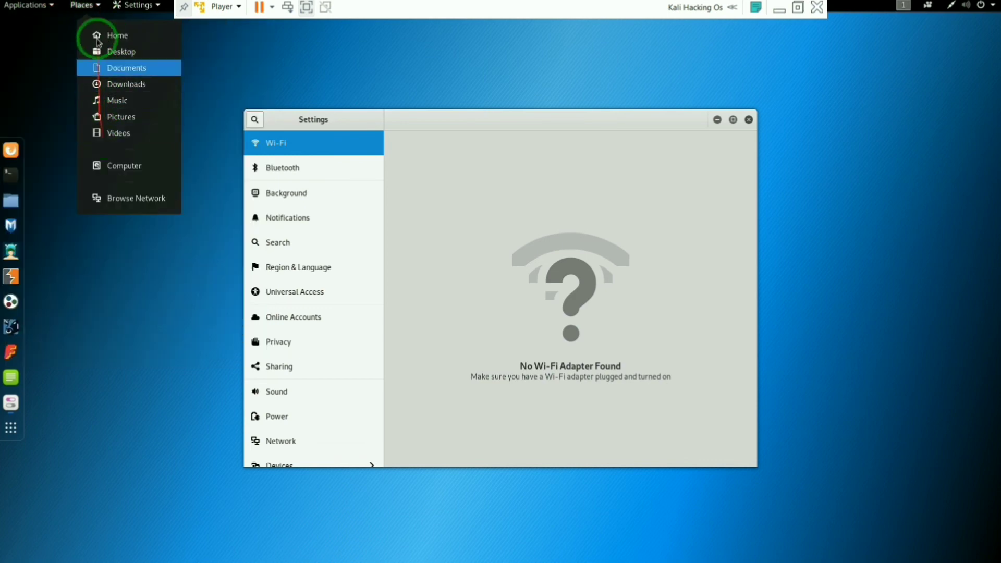
left_click(138, 6)
left_click(748, 119)
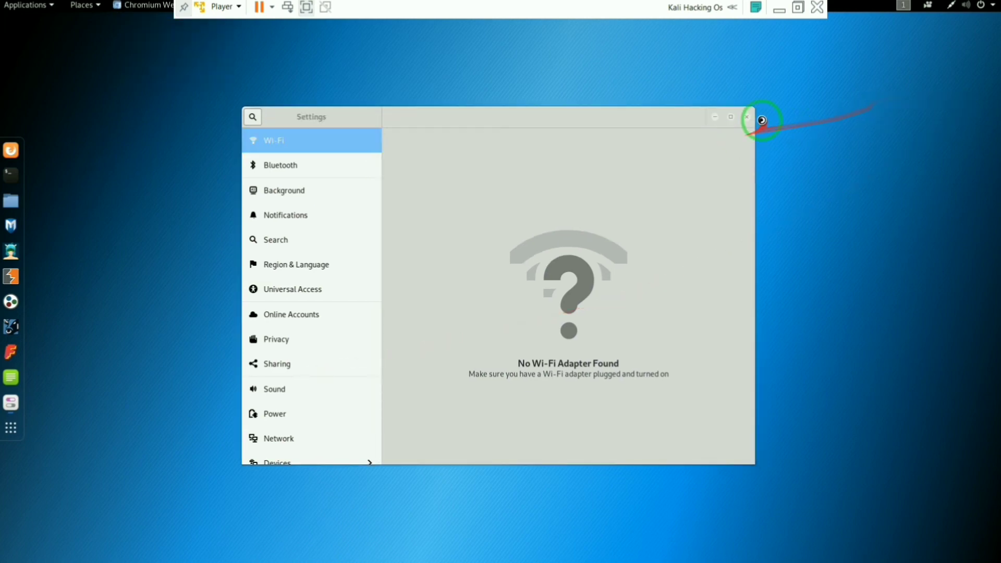